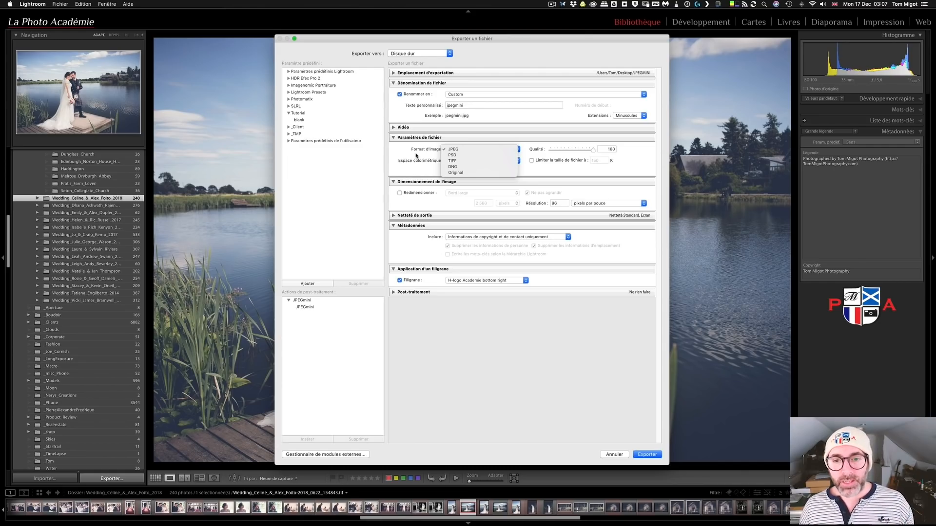
Step: Cancel the export settings and reveal the DNG version of the lakeside wedding photo in Finder
{"action": "left_click", "coordinate": [416, 156]}
{"action": "left_click", "coordinate": [613, 455]}
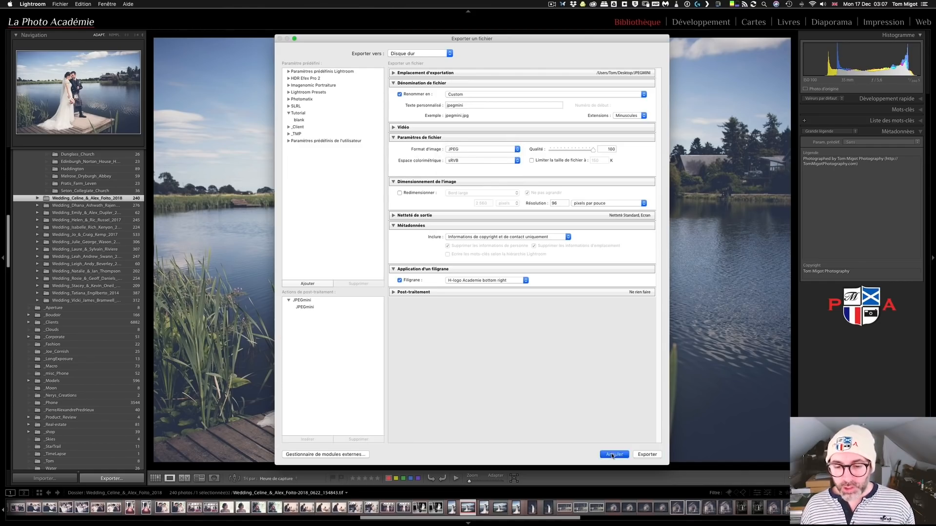
{"action": "left_click", "coordinate": [499, 510]}
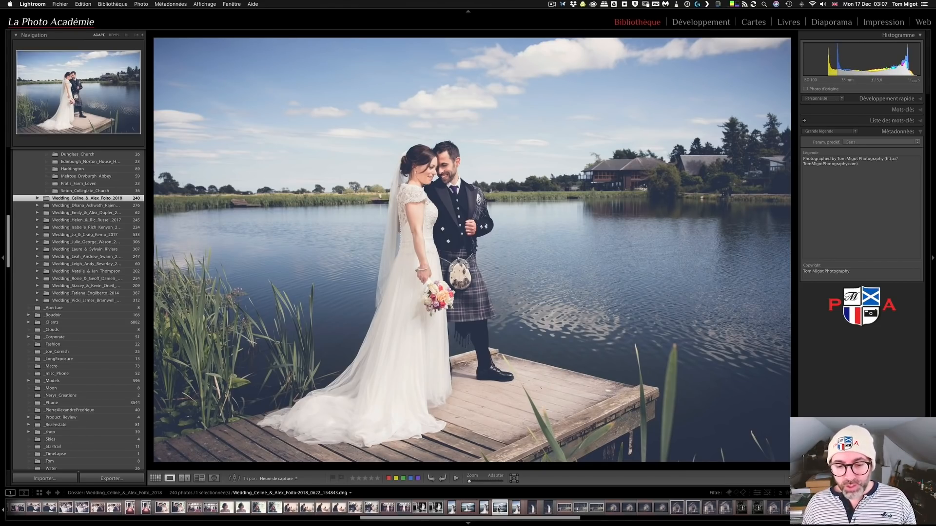
{"action": "right_click", "coordinate": [500, 509]}
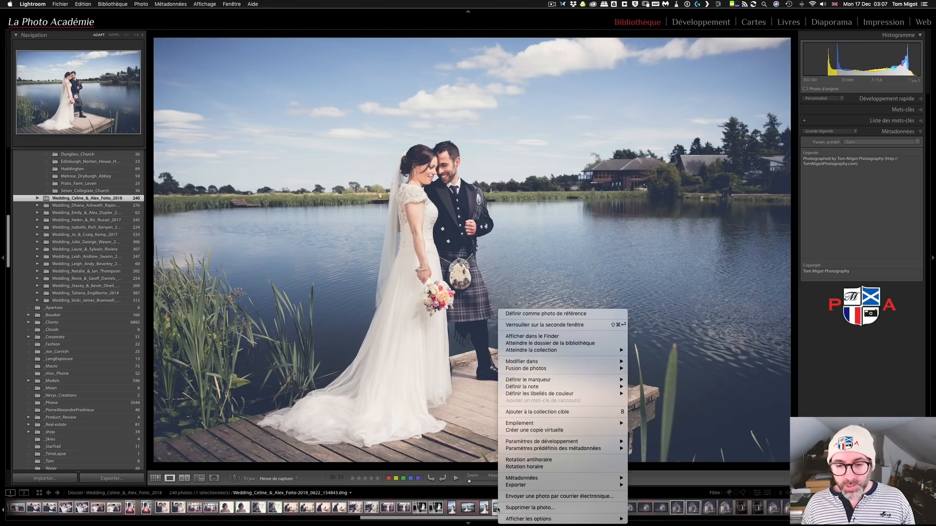
{"action": "left_click", "coordinate": [536, 336]}
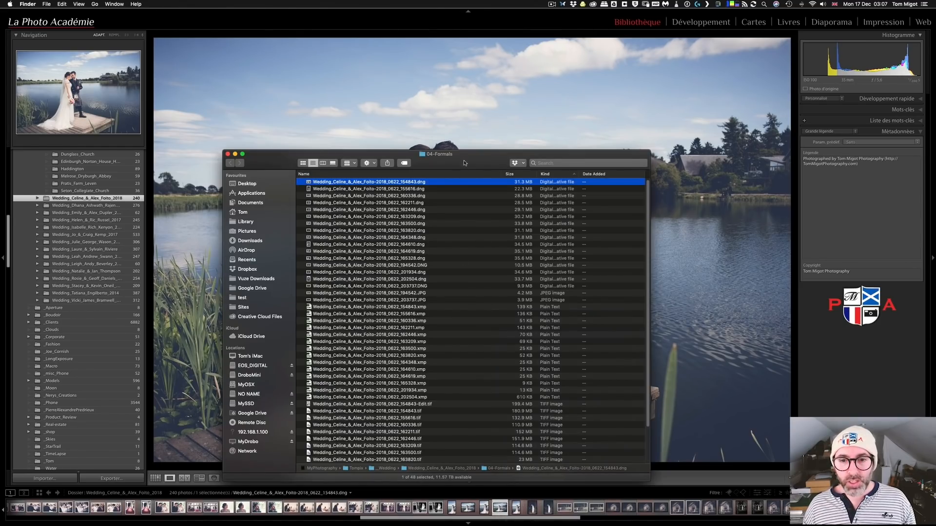
{"action": "left_click_drag", "start_coordinate": [471, 162], "coordinate": [458, 162]}
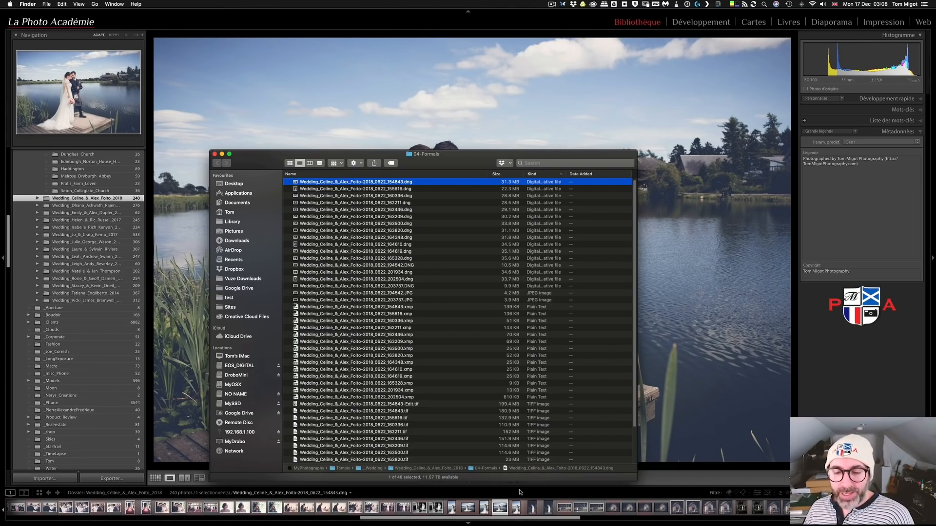
Step: Return to Lightroom and reveal the TIFF version of the lakeside wedding photo in Finder
{"action": "left_click", "coordinate": [520, 492]}
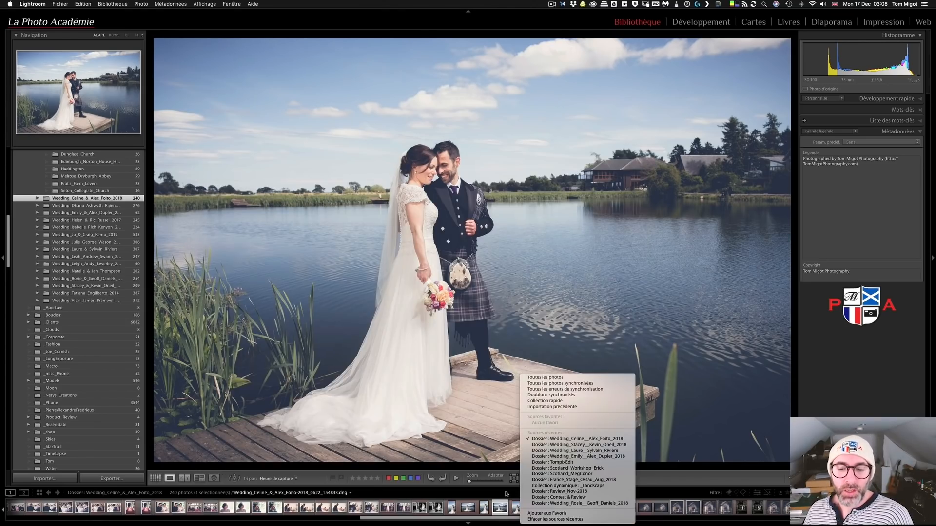
{"action": "left_click", "coordinate": [505, 494]}
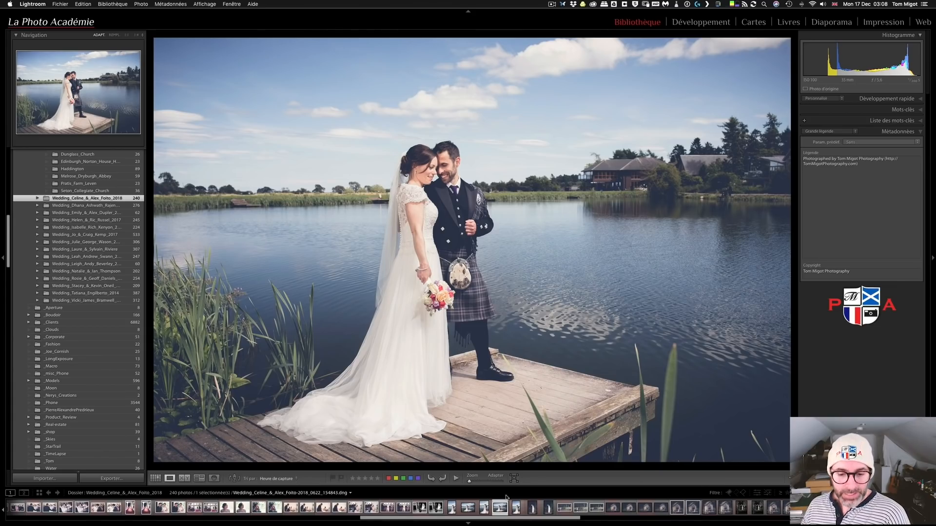
{"action": "left_click", "coordinate": [467, 508]}
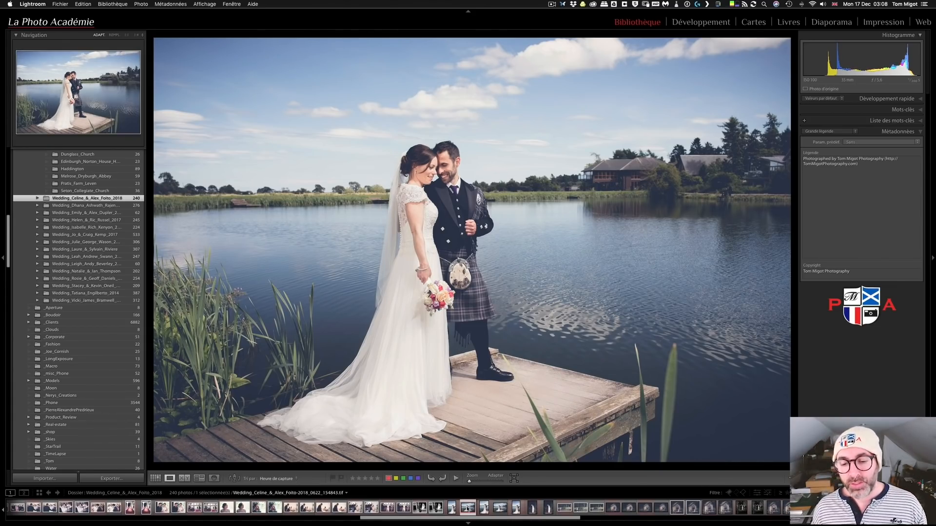
{"action": "right_click", "coordinate": [466, 508]}
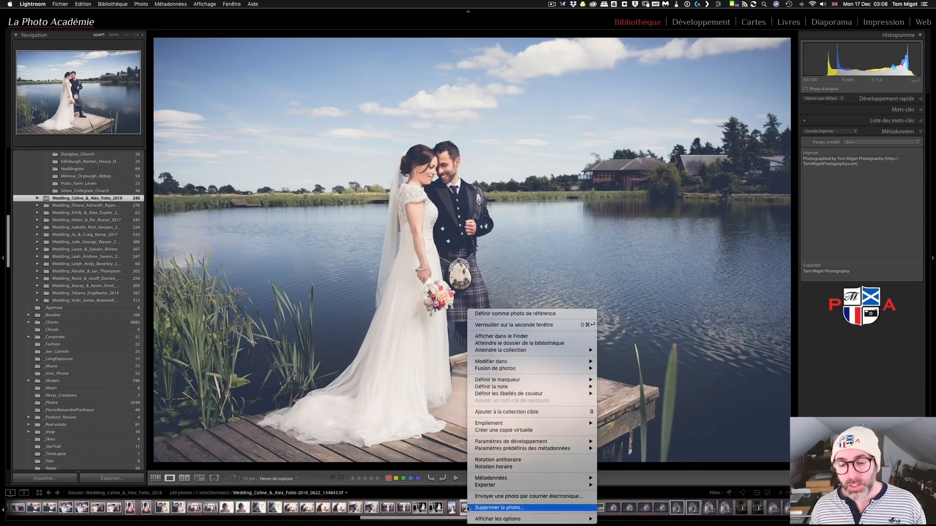
{"action": "left_click", "coordinate": [525, 335]}
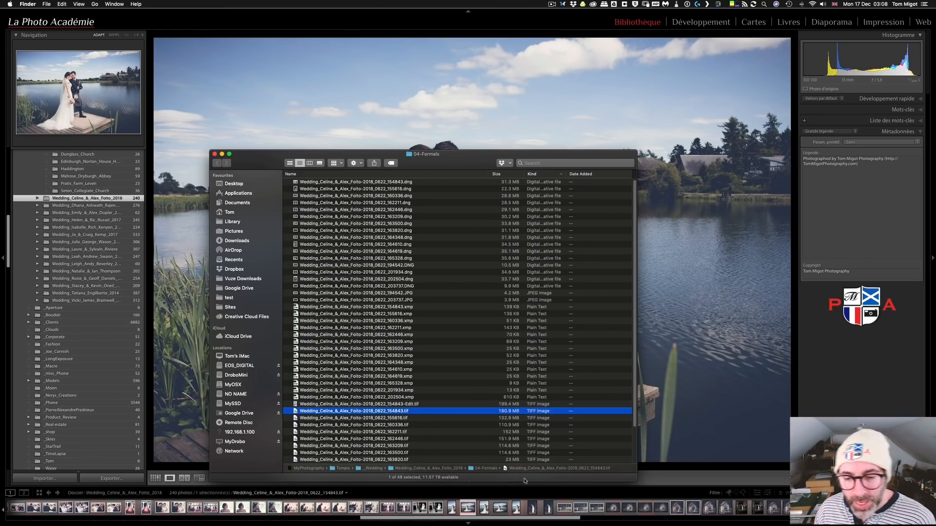
Step: Back in Lightroom, open the export settings for the TIFF photo and examine the colour space and included-metadata options
{"action": "left_click", "coordinate": [526, 489]}
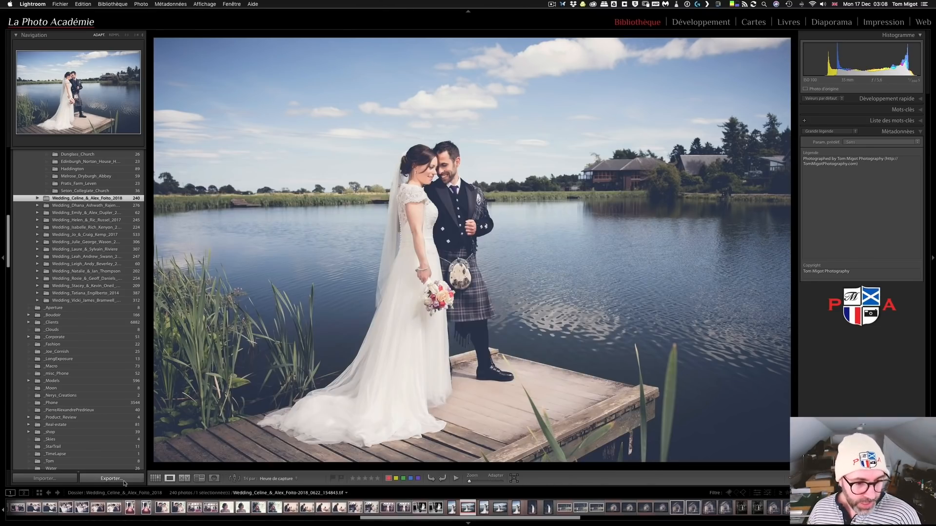
{"action": "left_click", "coordinate": [125, 482]}
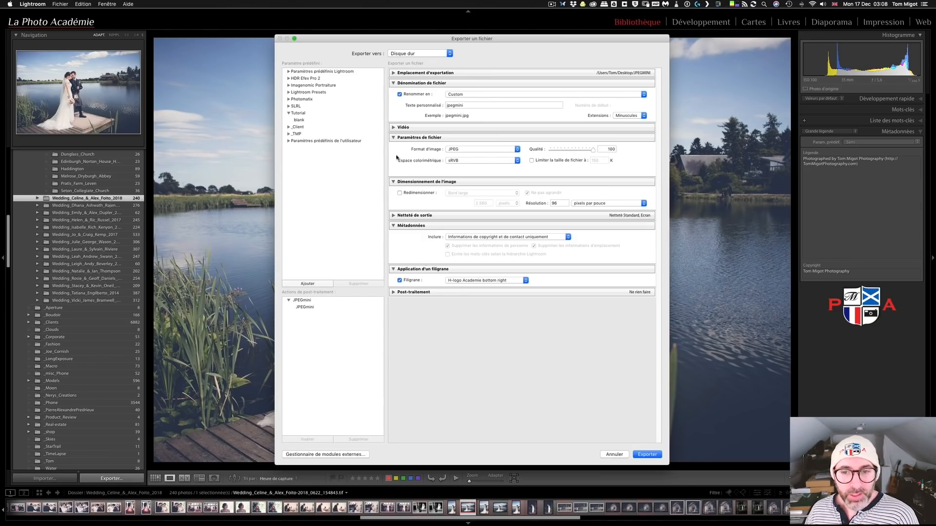
{"action": "left_click", "coordinate": [452, 162]}
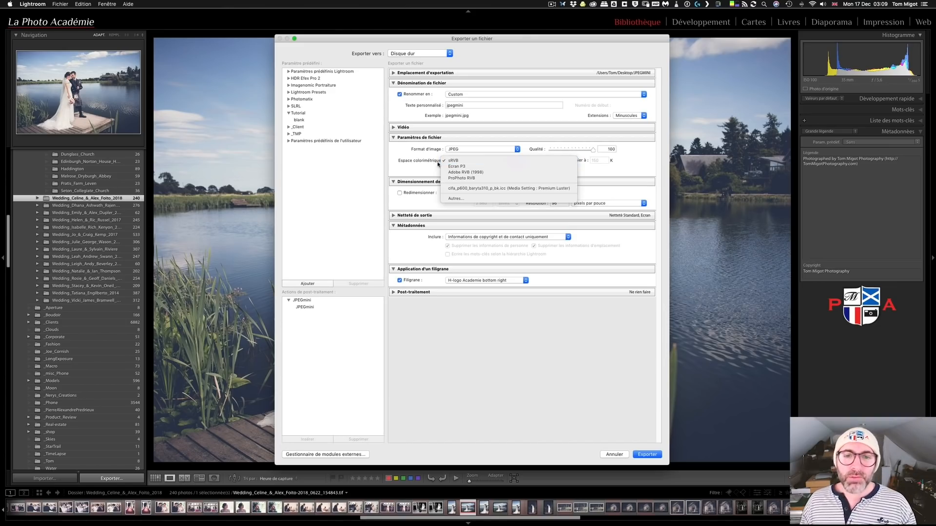
{"action": "left_click", "coordinate": [426, 169]}
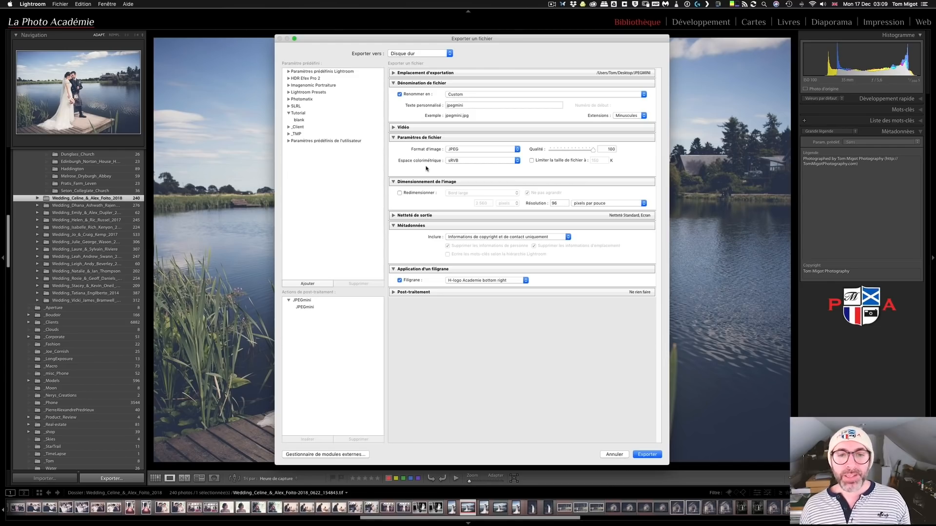
{"action": "left_click", "coordinate": [458, 161]}
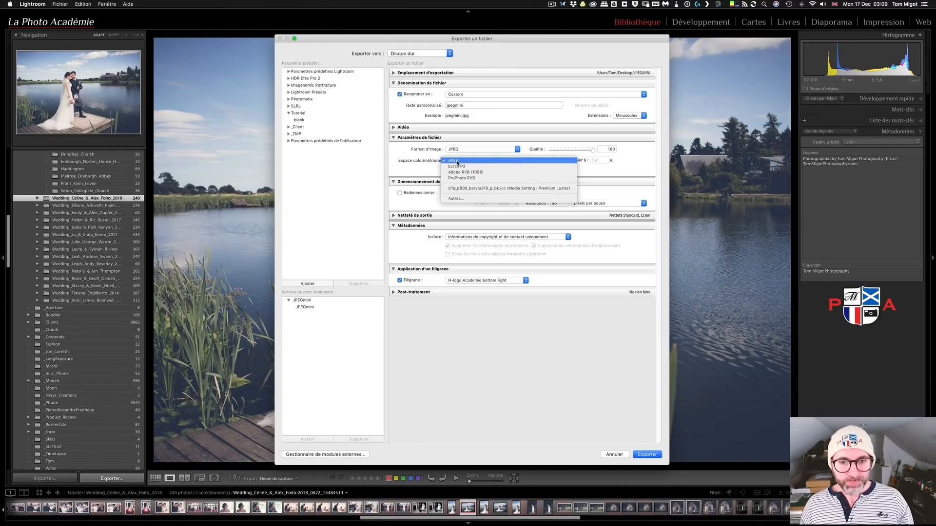
{"action": "left_click", "coordinate": [425, 163]}
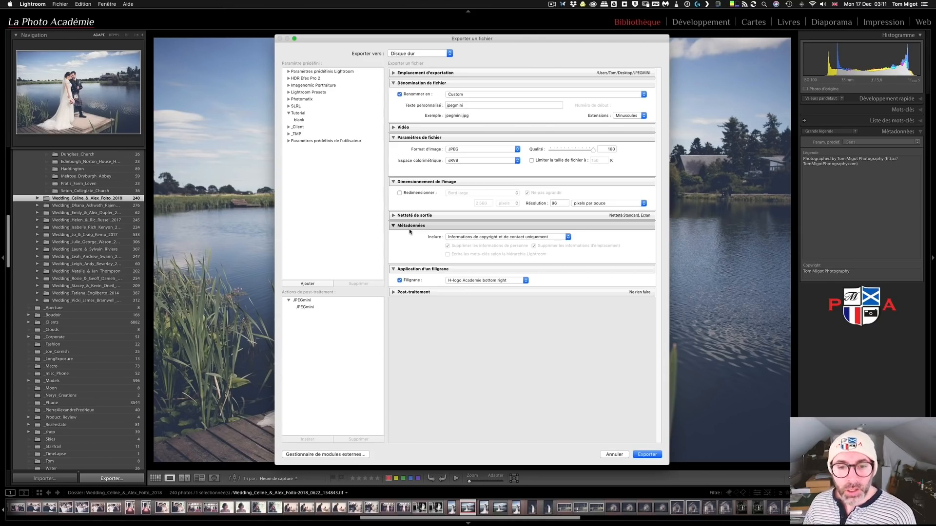
{"action": "left_click", "coordinate": [452, 240]}
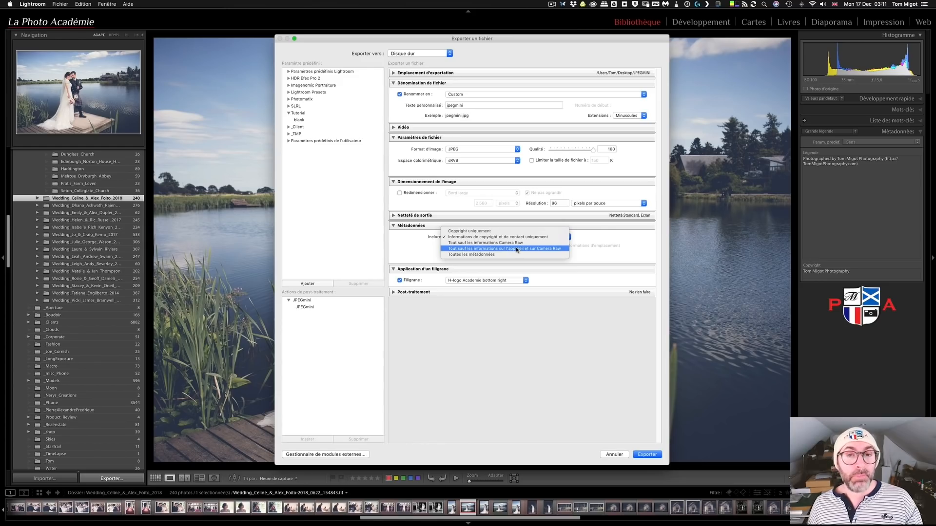
{"action": "left_click", "coordinate": [412, 247]}
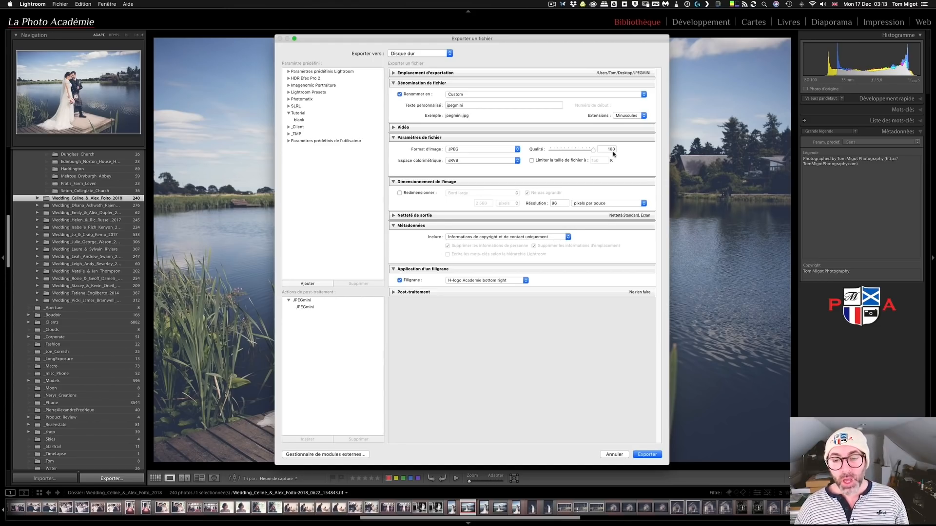
Step: Try to export the photo as a JPEG with the file size limited to 150 K
{"action": "left_click", "coordinate": [542, 161]}
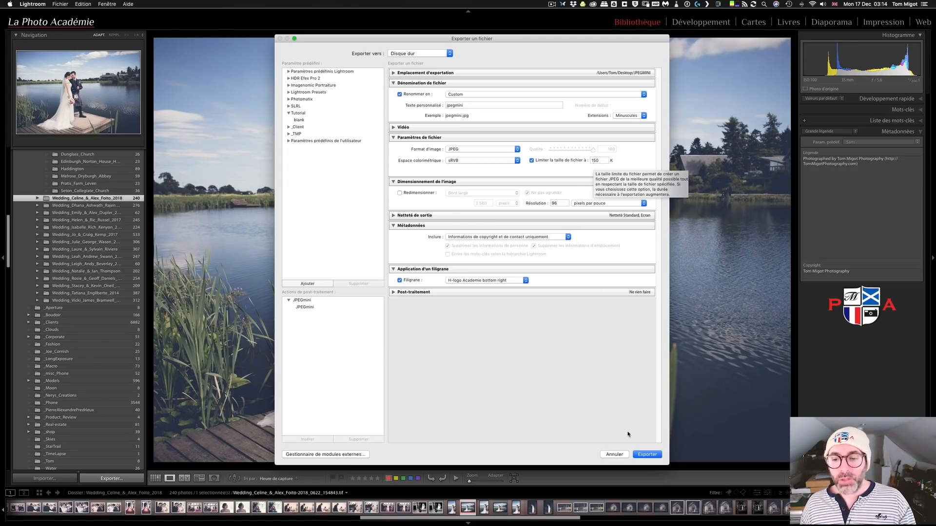
{"action": "left_click", "coordinate": [647, 454]}
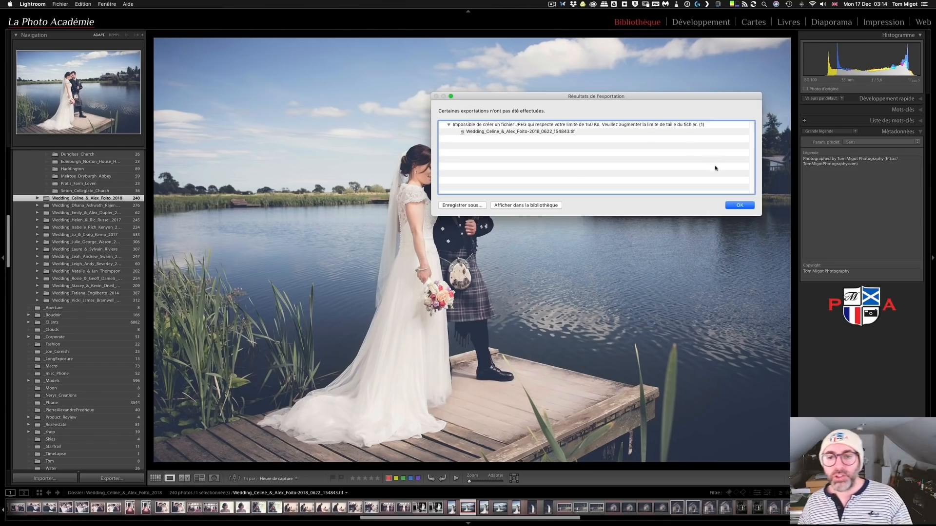
{"action": "left_click", "coordinate": [734, 205]}
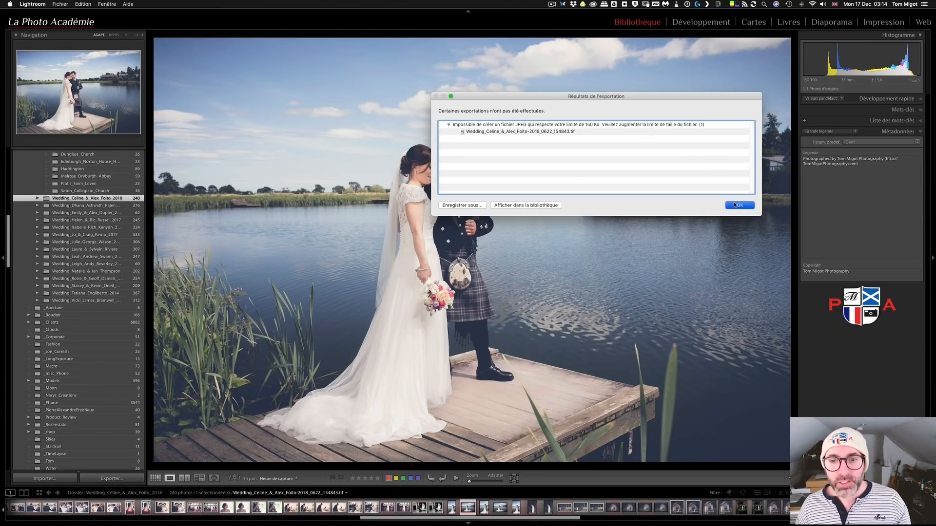
Step: Reopen the export settings and turn off the file size limit
{"action": "left_click", "coordinate": [126, 479]}
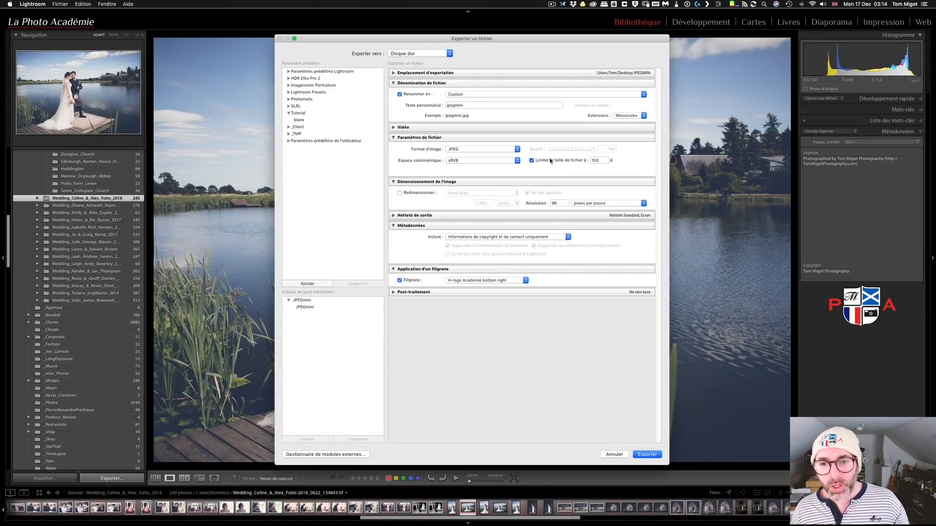
{"action": "left_click", "coordinate": [553, 161]}
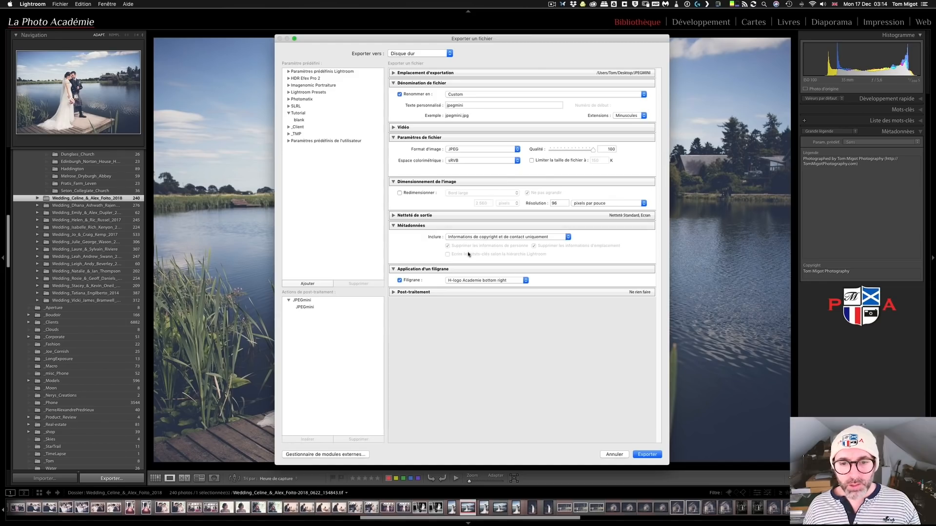
Step: Enable resizing for the exported image using the Largeur et hauteur mode and review the available size units
{"action": "left_click", "coordinate": [417, 195]}
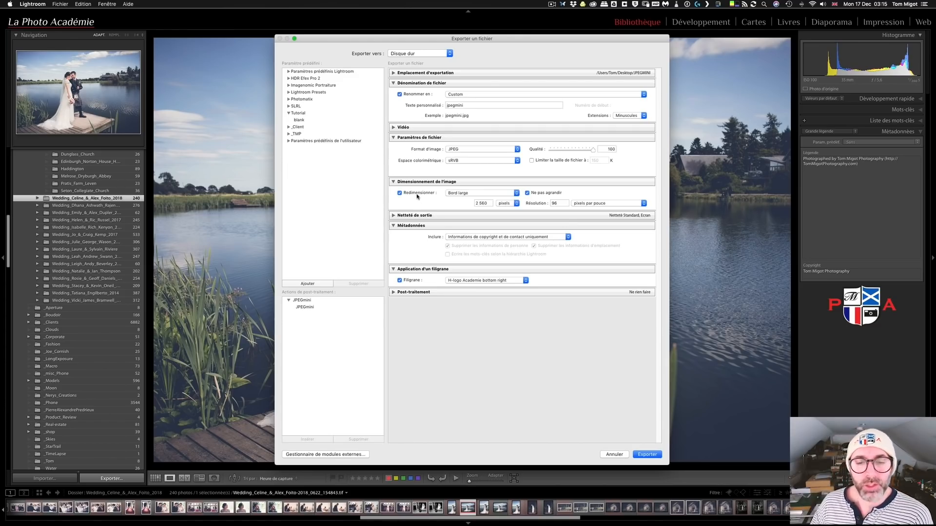
{"action": "left_click", "coordinate": [460, 195]}
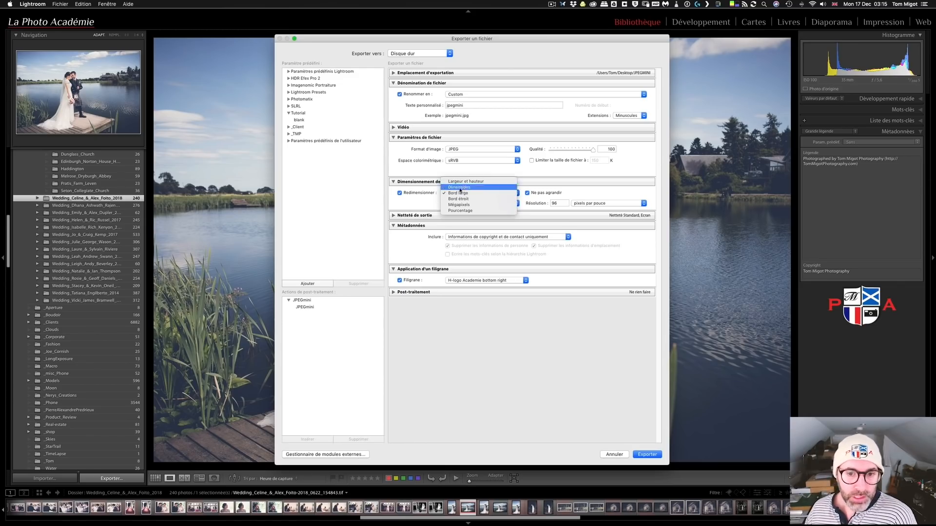
{"action": "left_click", "coordinate": [465, 185]}
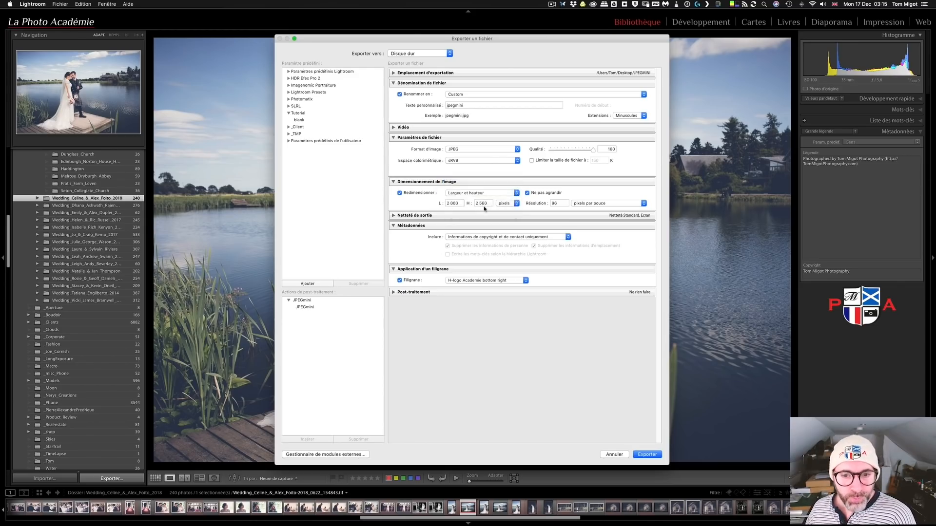
{"action": "left_click", "coordinate": [513, 204]}
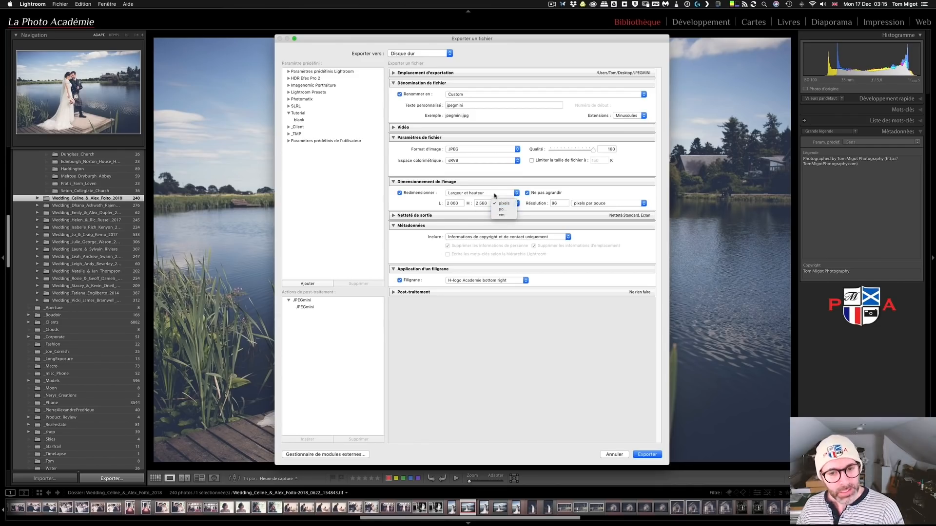
{"action": "left_click", "coordinate": [493, 196]}
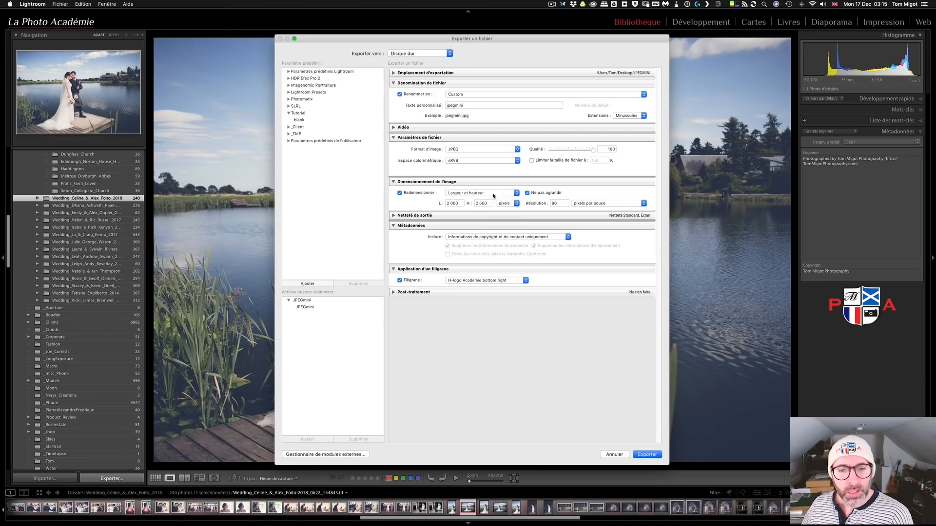
{"action": "left_click", "coordinate": [502, 203]}
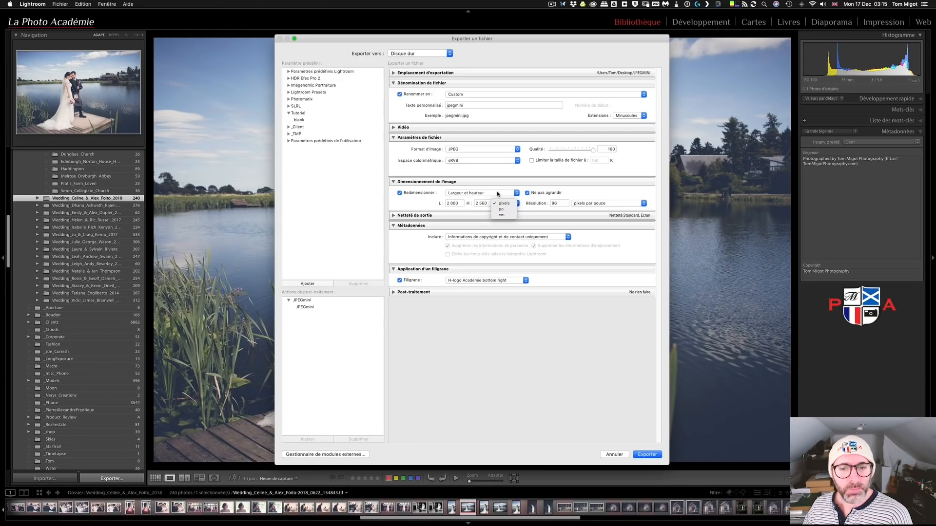
{"action": "left_click", "coordinate": [498, 194]}
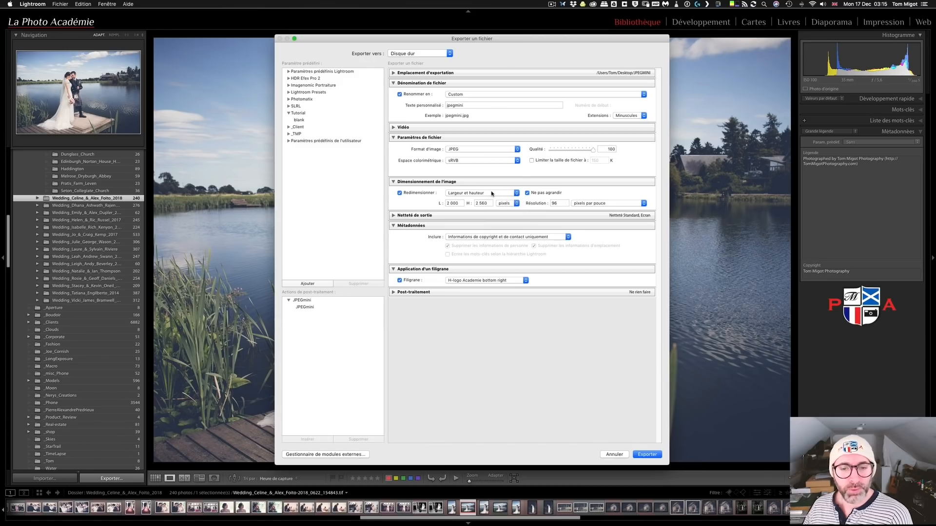
Step: Try the Dimensions resize mode and review its units, and set the resize mode to Bord large
{"action": "left_click", "coordinate": [492, 193]}
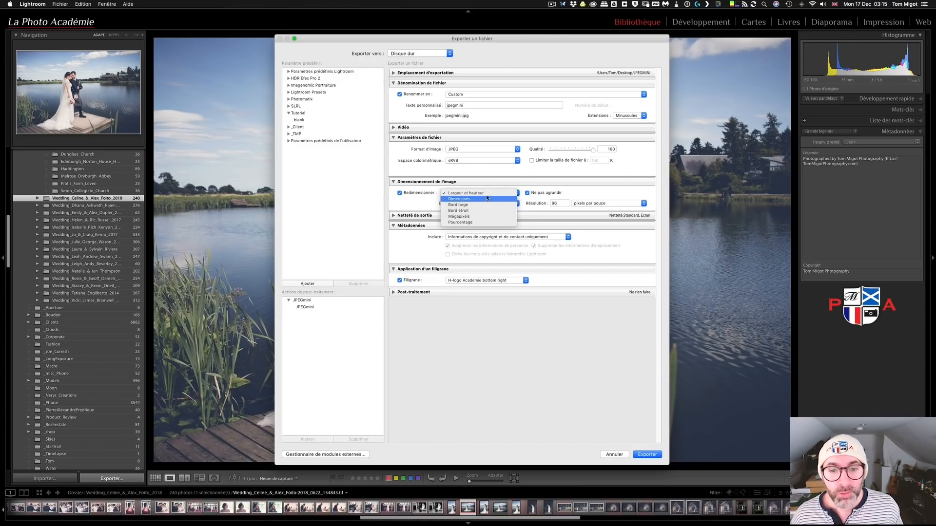
{"action": "left_click", "coordinate": [489, 199]}
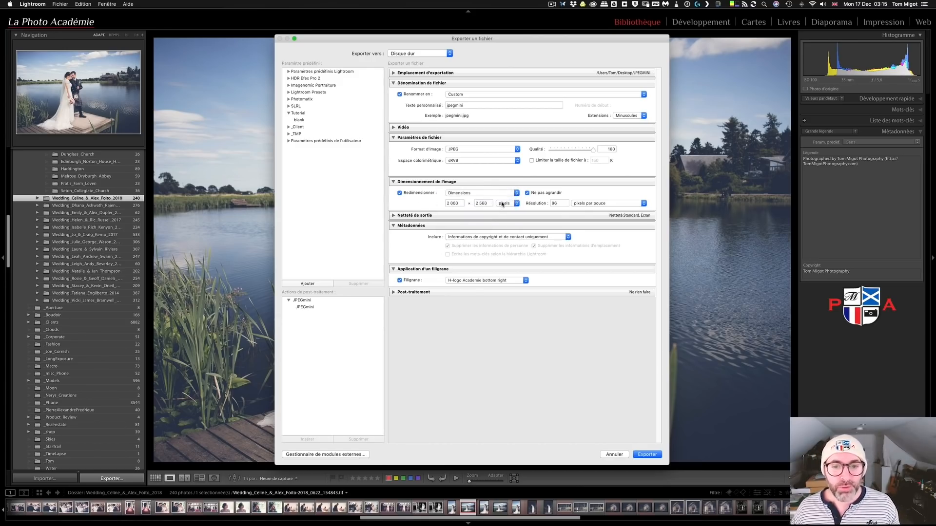
{"action": "left_click", "coordinate": [504, 203]}
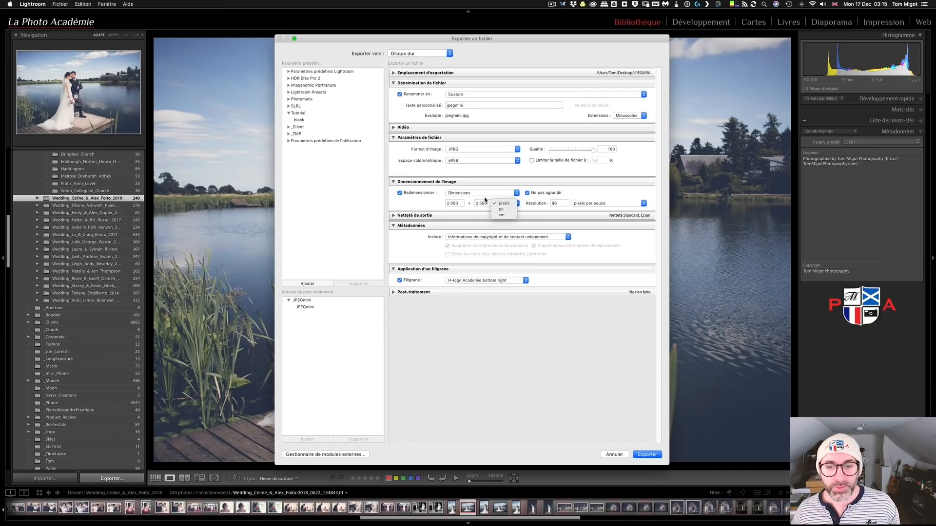
{"action": "left_click", "coordinate": [482, 193]}
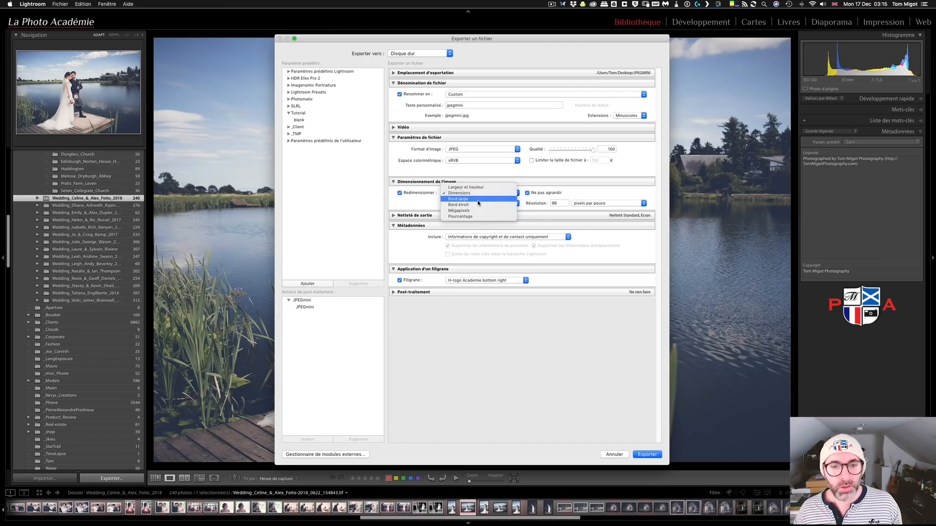
{"action": "left_click", "coordinate": [479, 203]}
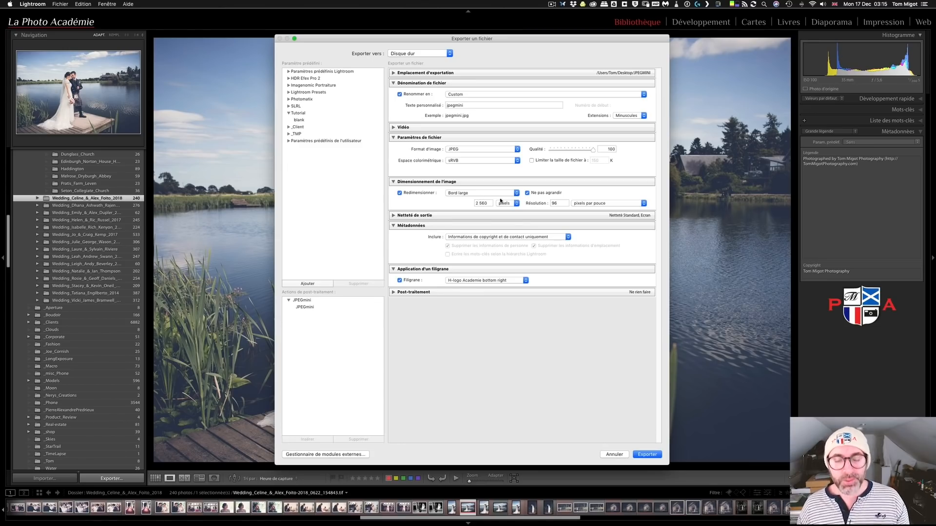
Step: Try the Bord étroit, Mégapixels and Pourcentage resize modes for the exported image in turn
{"action": "left_click", "coordinate": [481, 197]}
{"action": "left_click", "coordinate": [481, 204]}
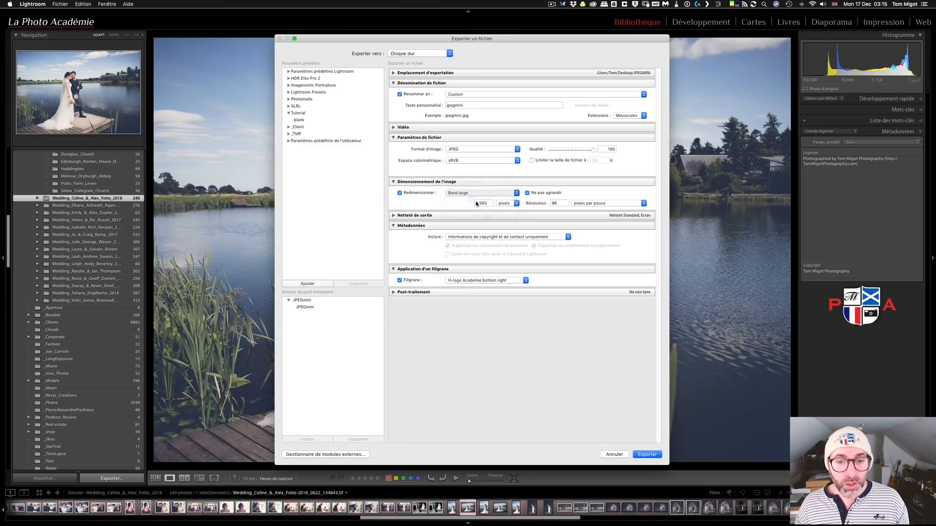
{"action": "left_click", "coordinate": [475, 193]}
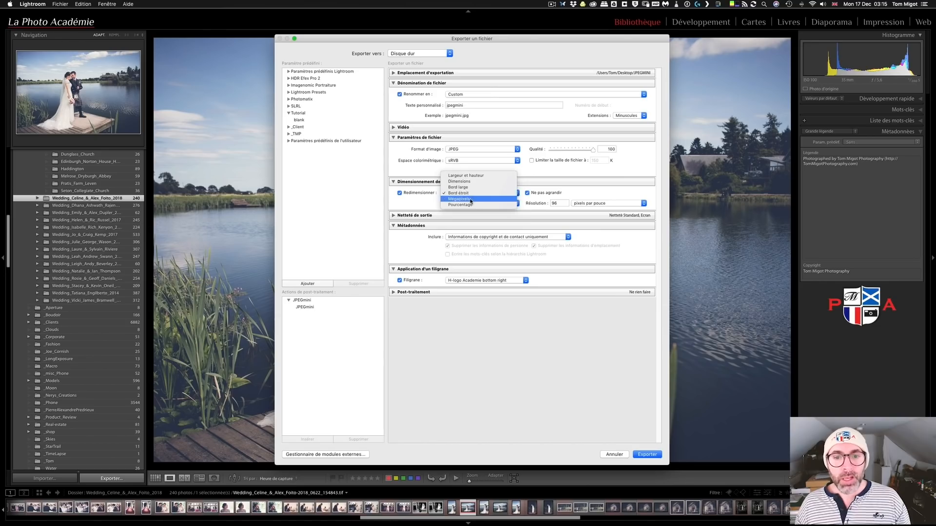
{"action": "left_click", "coordinate": [471, 201]}
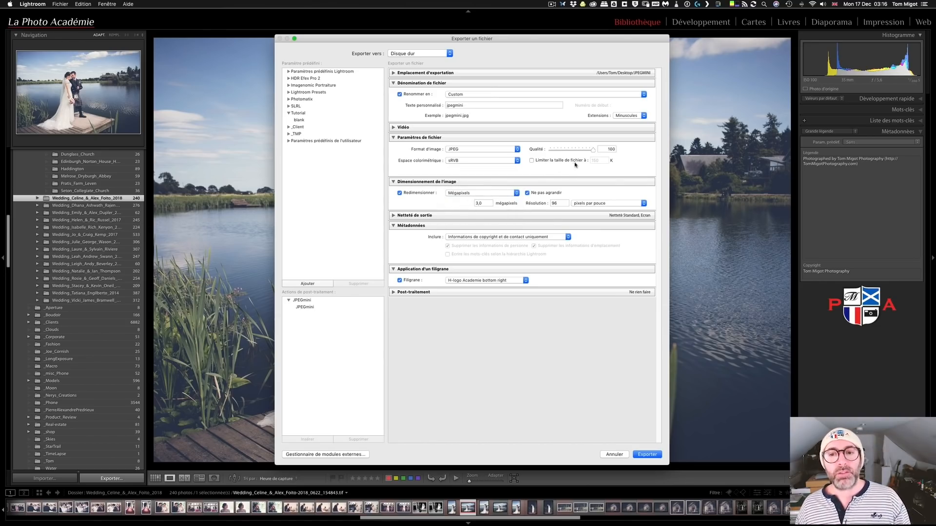
{"action": "mouse_move", "coordinate": [576, 164]}
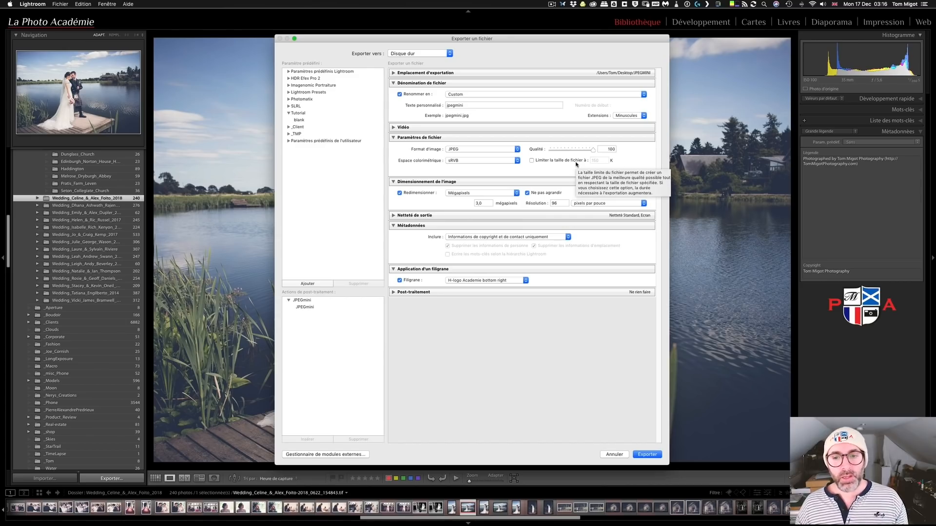
{"action": "left_click", "coordinate": [473, 193]}
{"action": "left_click", "coordinate": [482, 201]}
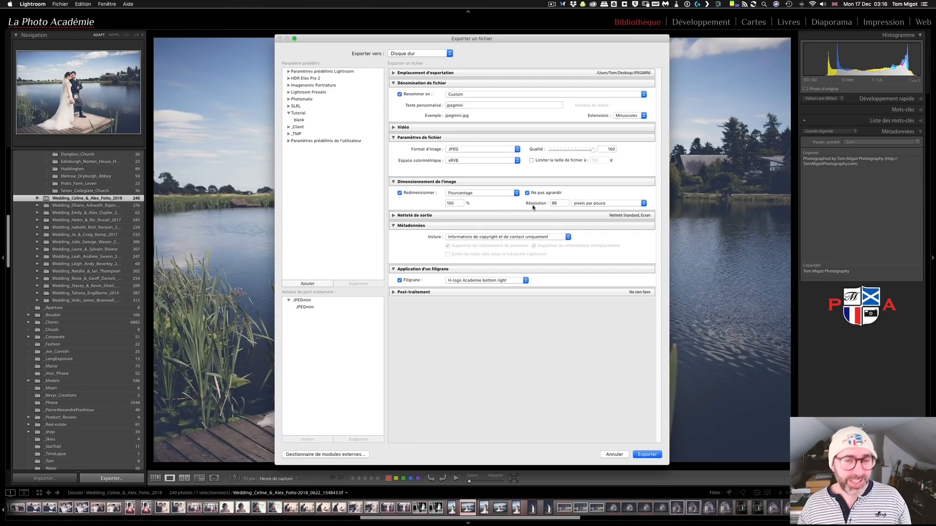
Step: Review the available resolution units, keeping pixels par pouce, and set the resize mode to Dimensions
{"action": "left_click", "coordinate": [580, 205]}
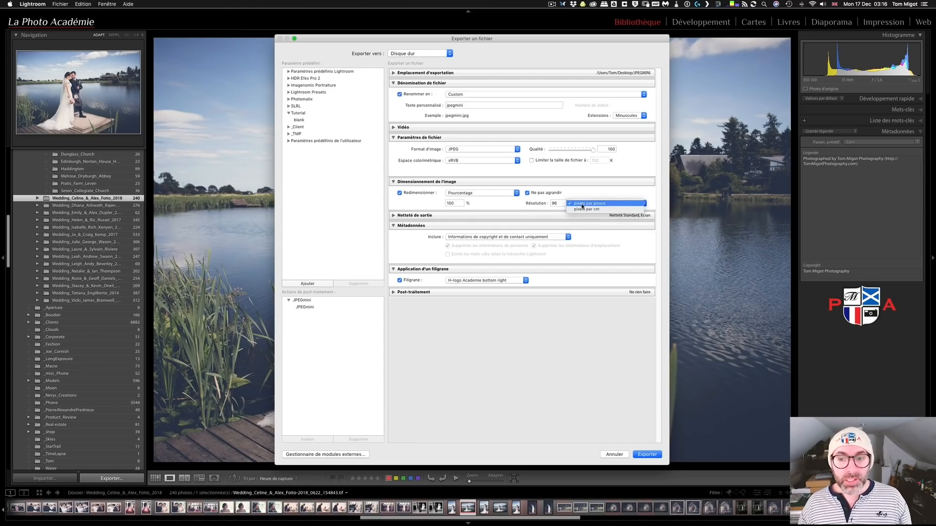
{"action": "left_click", "coordinate": [583, 197]}
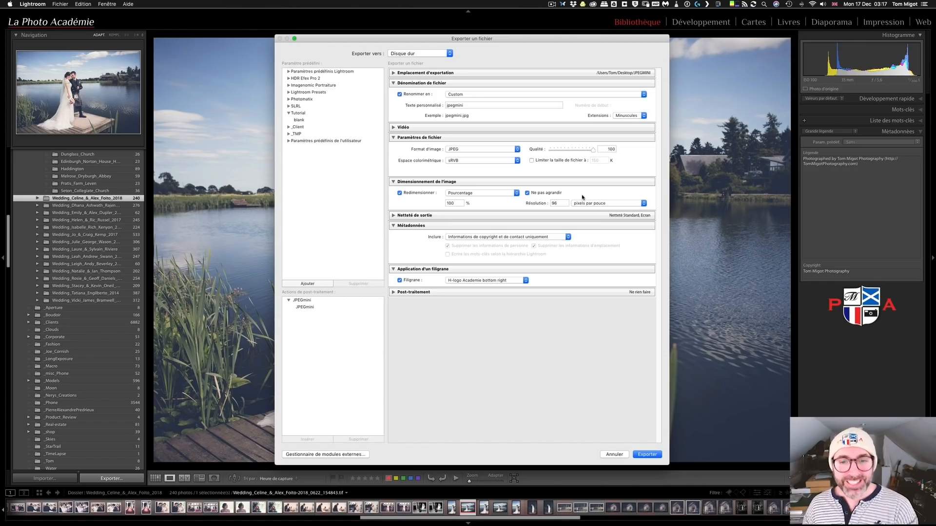
{"action": "left_click", "coordinate": [464, 194]}
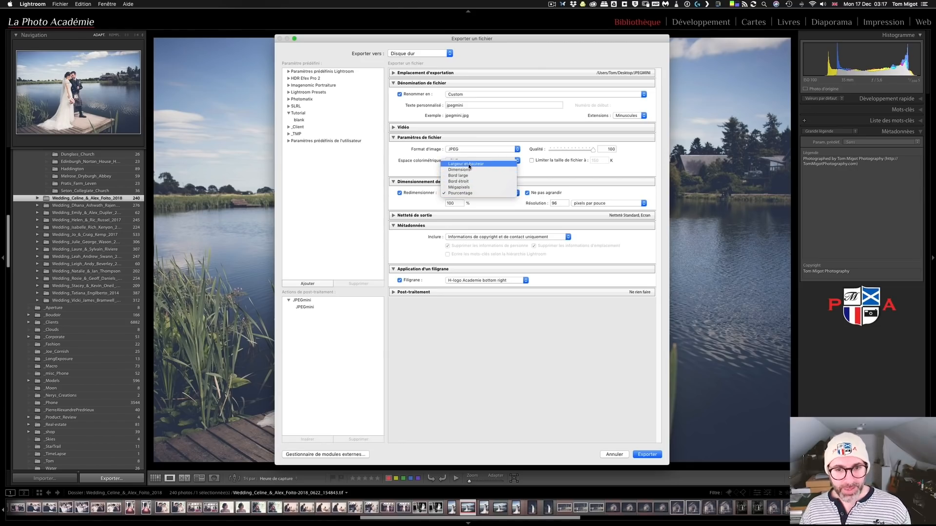
{"action": "left_click", "coordinate": [468, 170]}
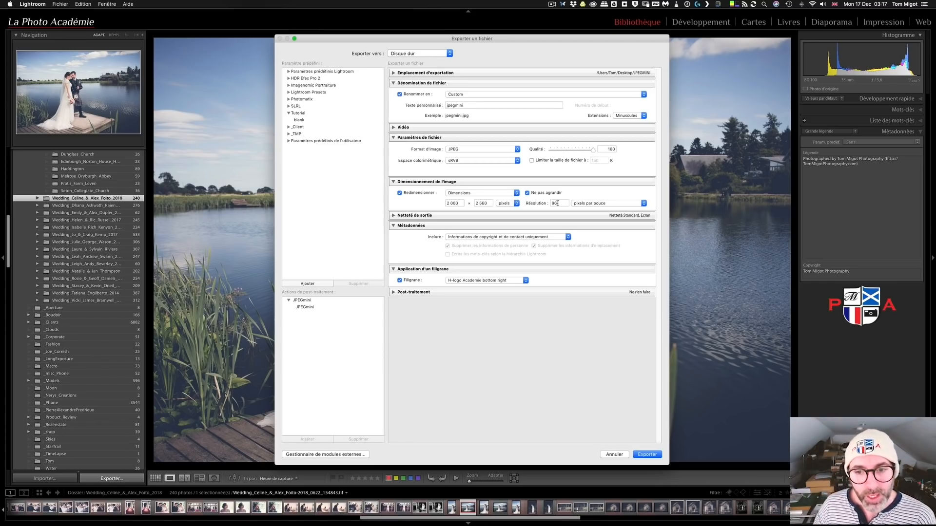
Step: Turn off resizing and export the photo as a JPEG with the custom name 100, moving the destination folder window out of view
{"action": "left_click", "coordinate": [413, 194]}
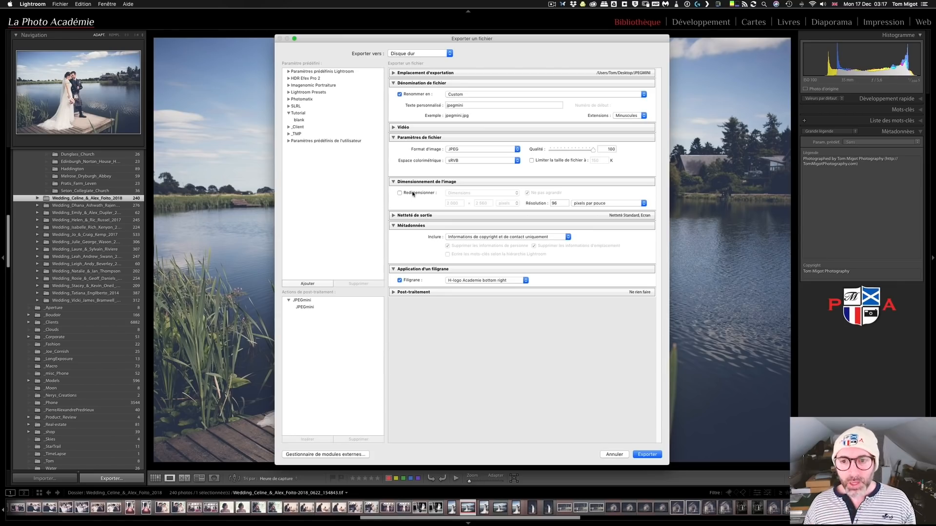
{"action": "left_click", "coordinate": [486, 107]}
{"action": "key", "text": "BackSpace"}
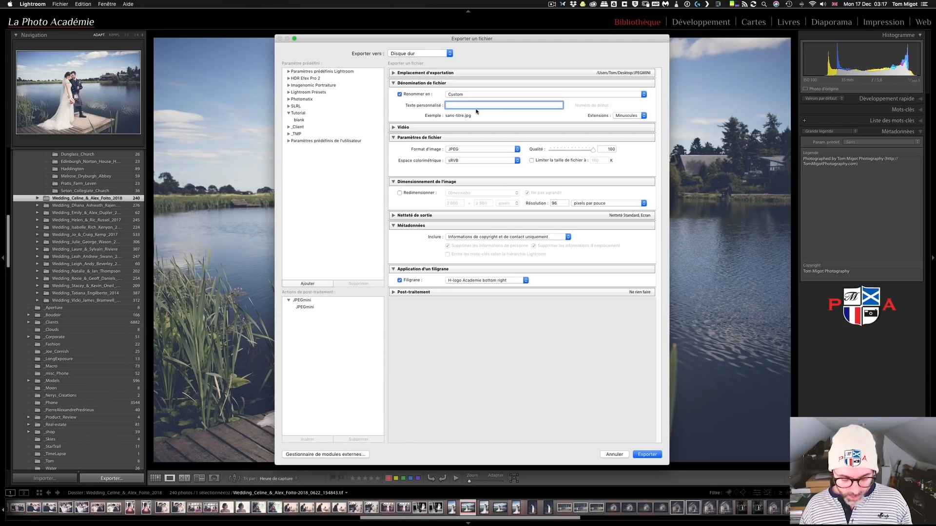
{"action": "type", "text": "100"}
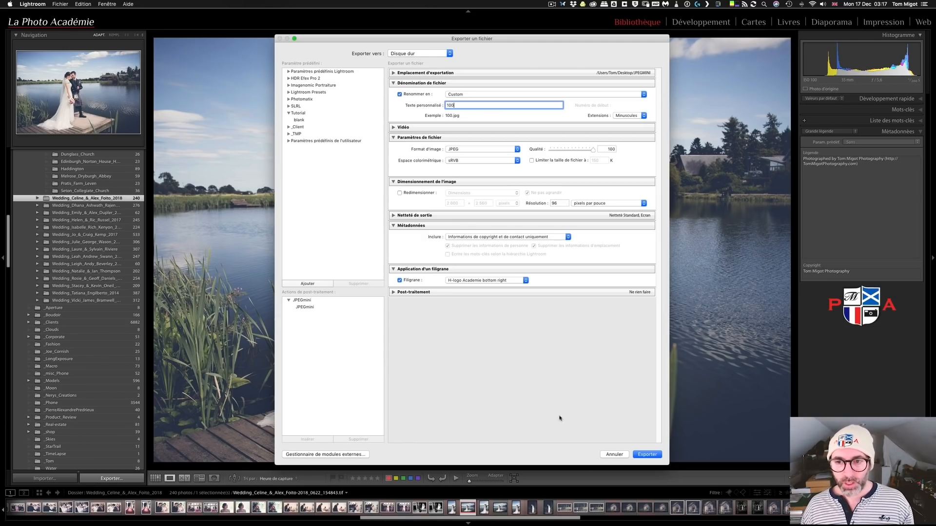
{"action": "left_click", "coordinate": [647, 454]}
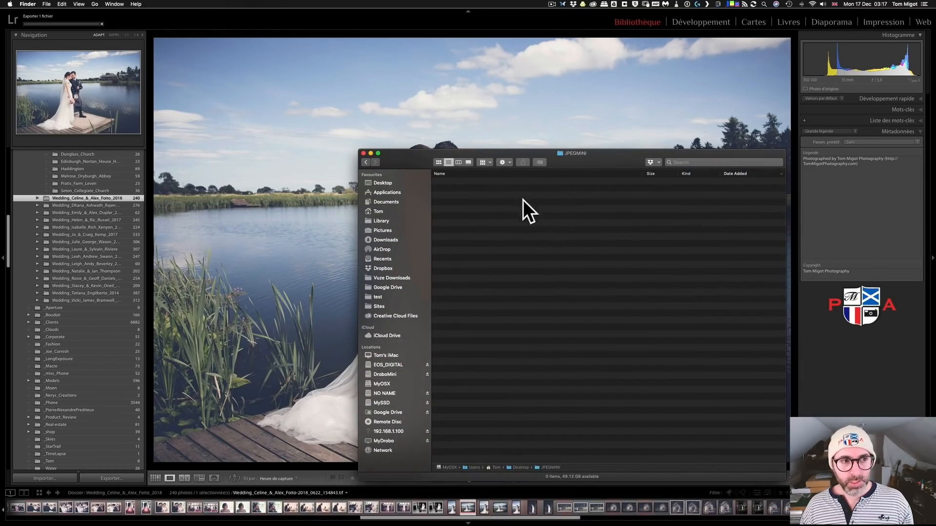
{"action": "left_click_drag", "start_coordinate": [596, 160], "coordinate": [0, 174]}
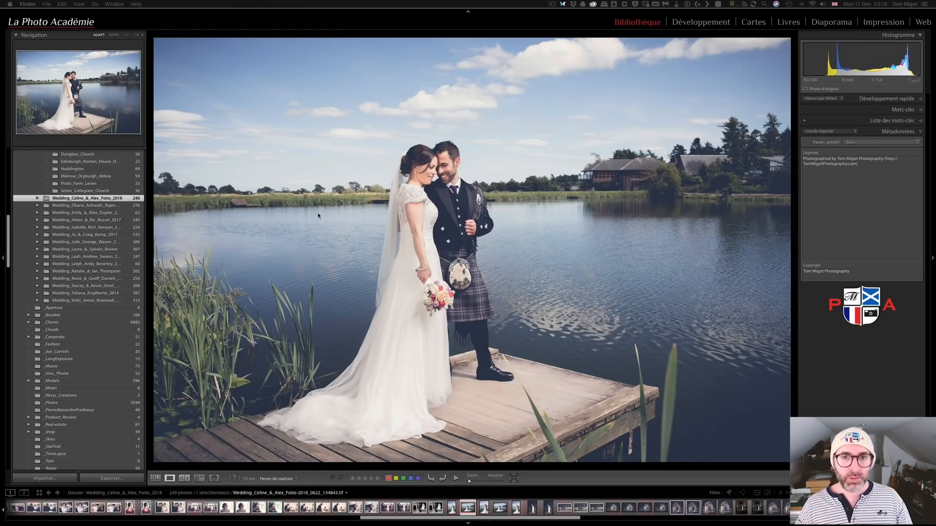
Step: Export the photo again as a JPEG with the custom name 80 and quality 80
{"action": "left_click", "coordinate": [117, 479]}
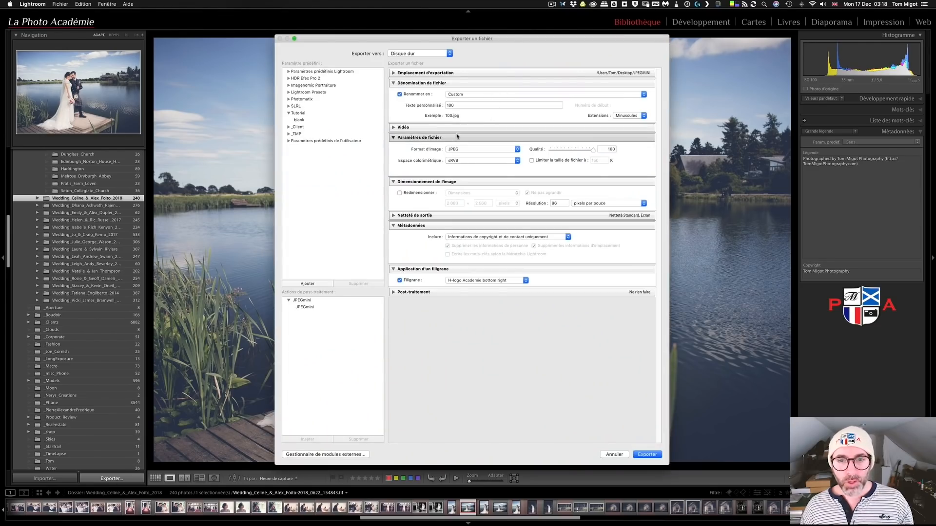
{"action": "double_click", "coordinate": [457, 105]}
{"action": "type", "text": "80"}
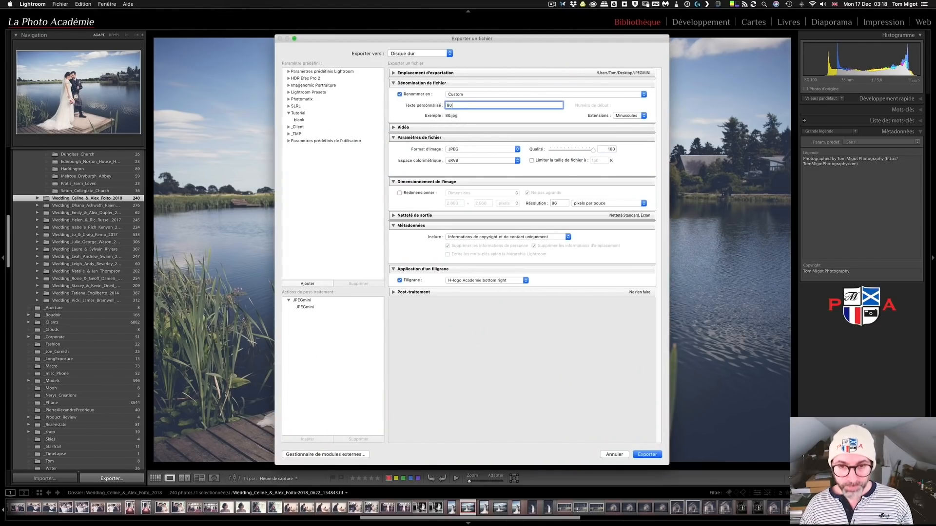
{"action": "double_click", "coordinate": [609, 149]}
{"action": "type", "text": "80"}
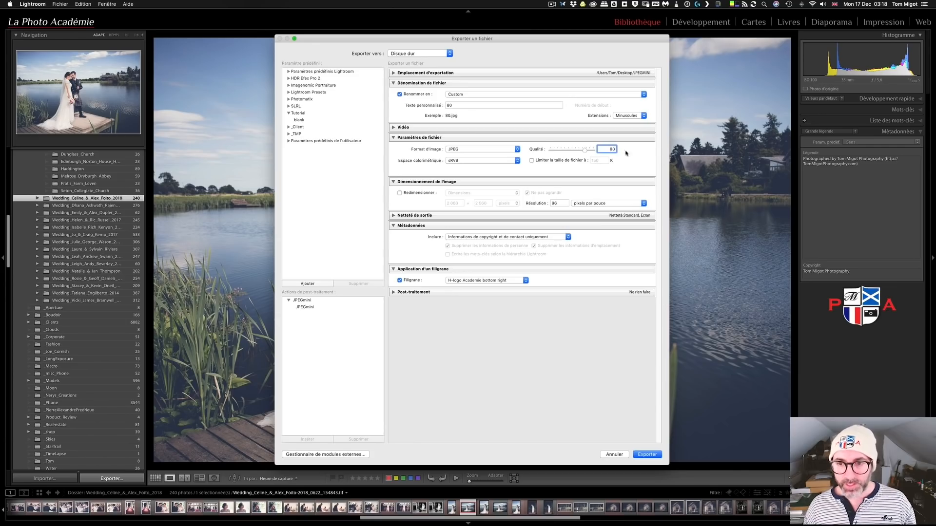
{"action": "key", "text": "Tab"}
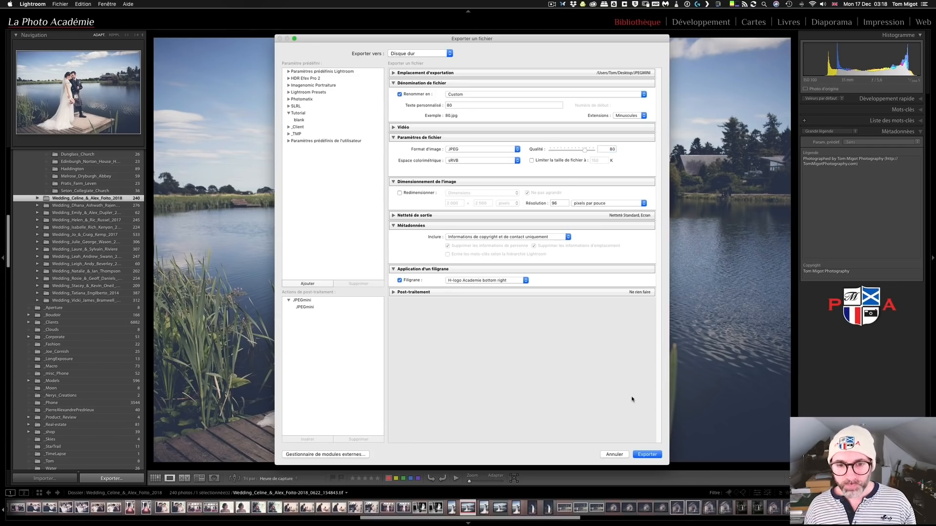
{"action": "left_click", "coordinate": [648, 454]}
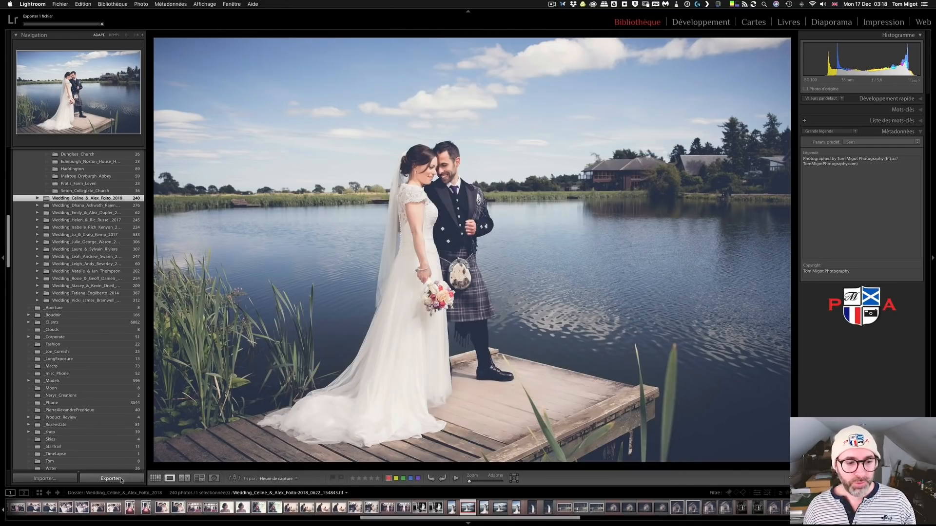
Step: Export another JPEG copy of the photo with the custom name 50 and quality 50
{"action": "left_click", "coordinate": [122, 480]}
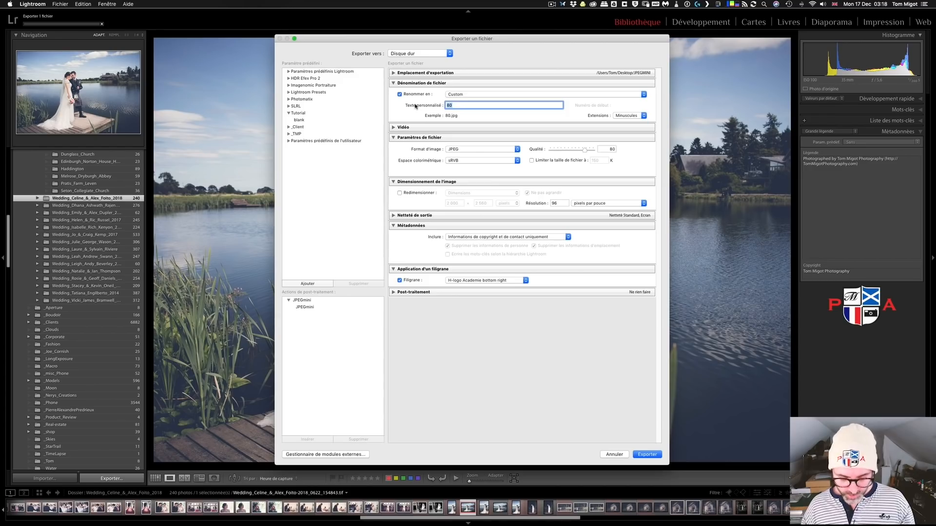
{"action": "type", "text": "50"}
{"action": "left_click", "coordinate": [609, 150]}
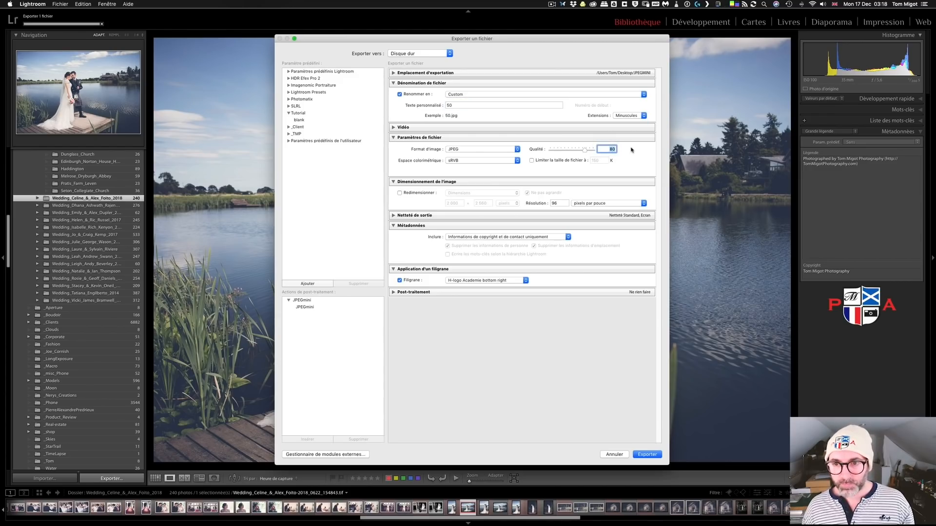
{"action": "type", "text": "50"}
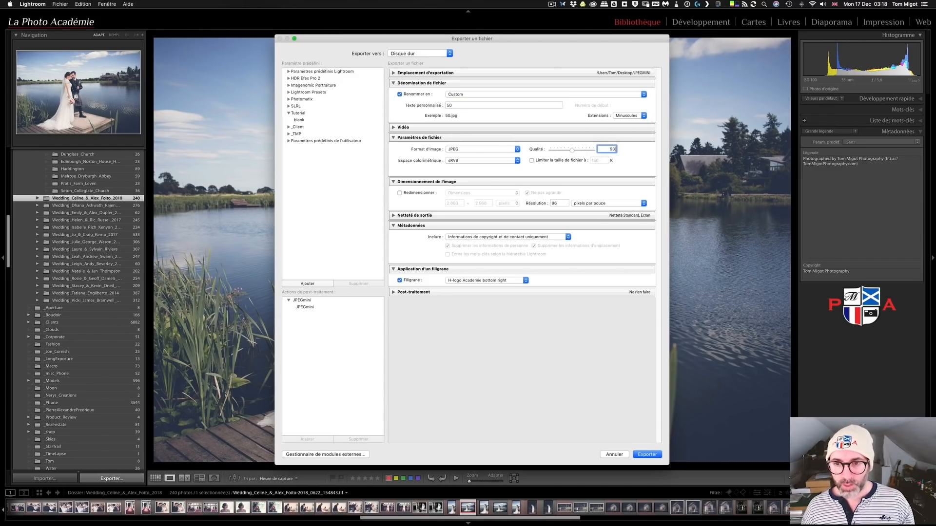
{"action": "left_click", "coordinate": [647, 455]}
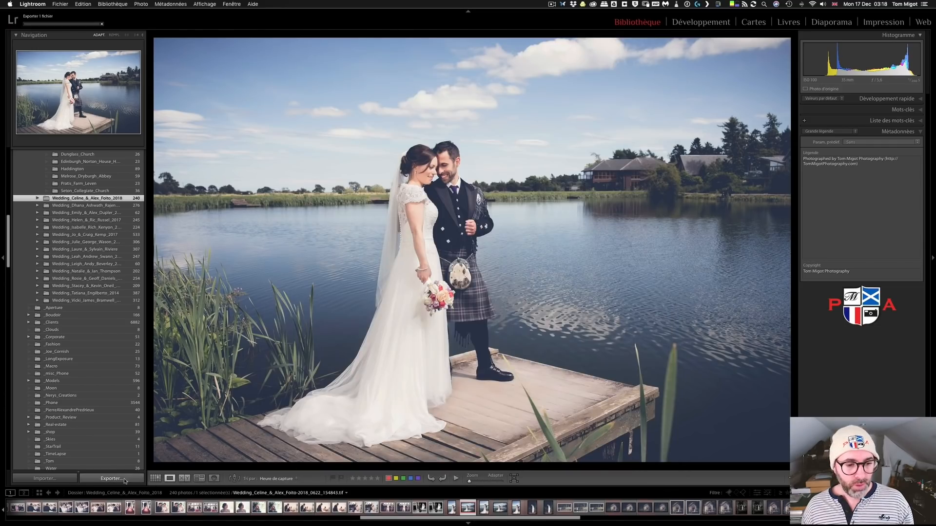
Step: Export another JPEG copy of the photo with the custom name 25 and quality 25
{"action": "left_click", "coordinate": [125, 480]}
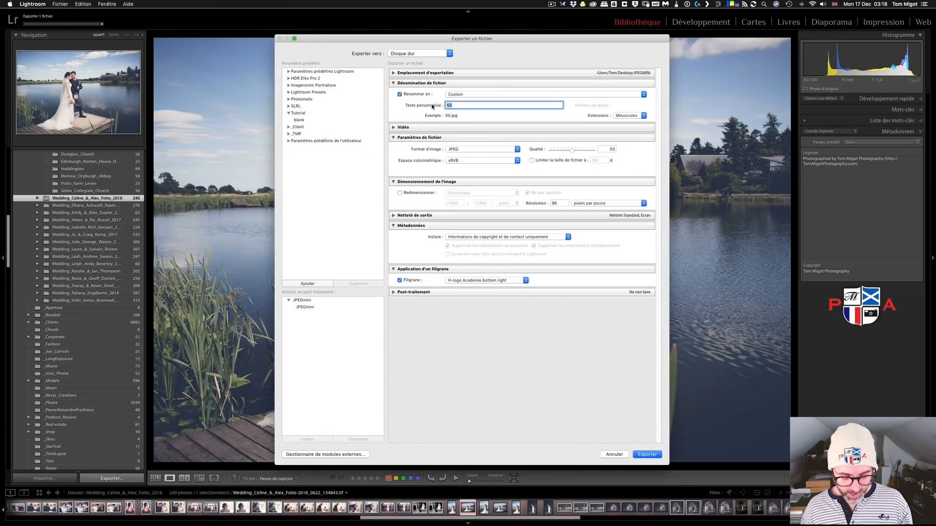
{"action": "type", "text": "25"}
{"action": "left_click", "coordinate": [608, 149]}
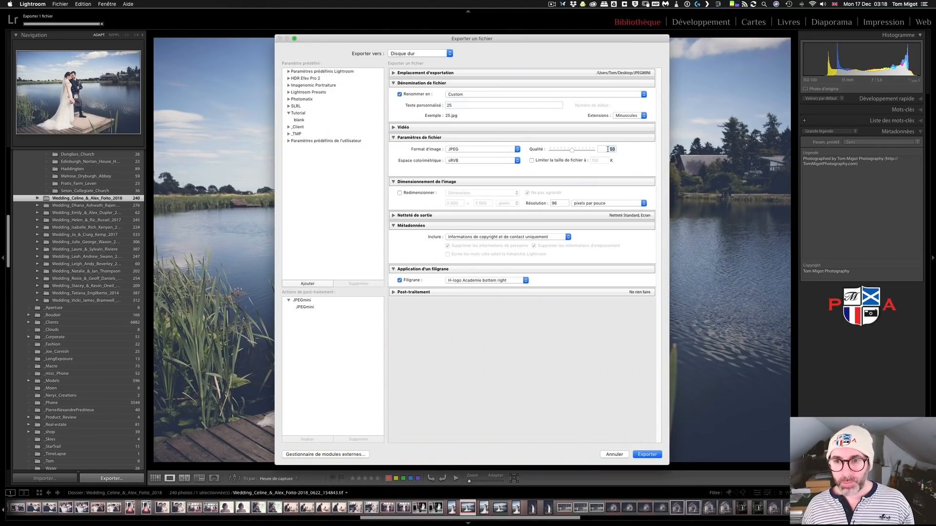
{"action": "double_click", "coordinate": [608, 150]}
{"action": "type", "text": "2"}
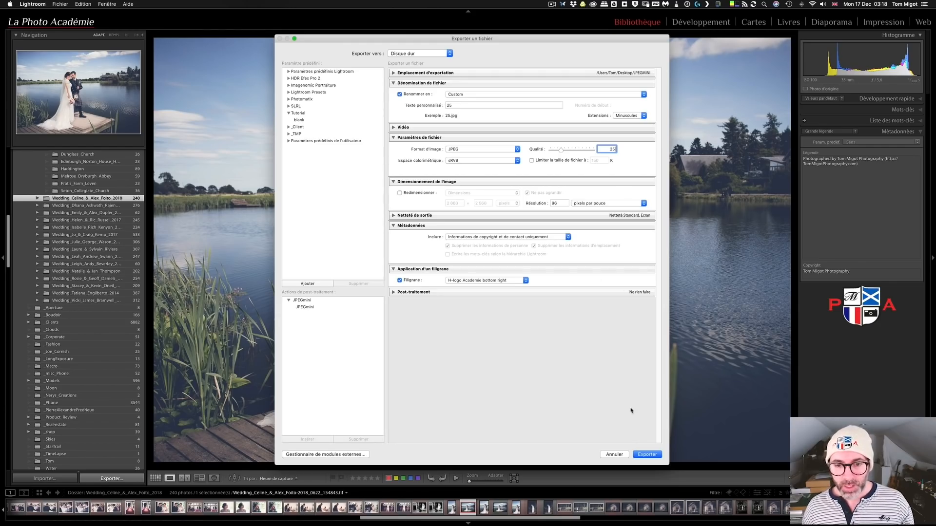
{"action": "left_click", "coordinate": [648, 454]}
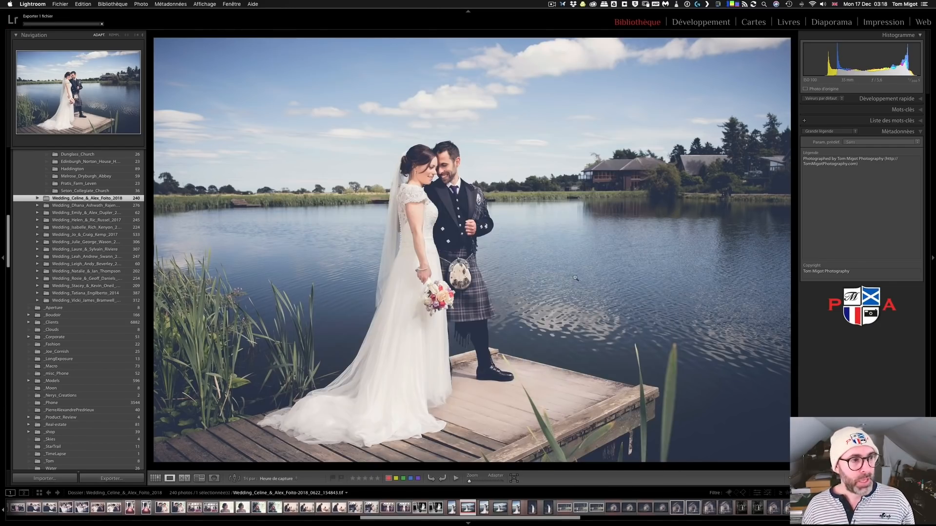
Step: Reopen the export settings and turn resizing back on using the Bord large mode at 2560 pixels
{"action": "left_click", "coordinate": [113, 479]}
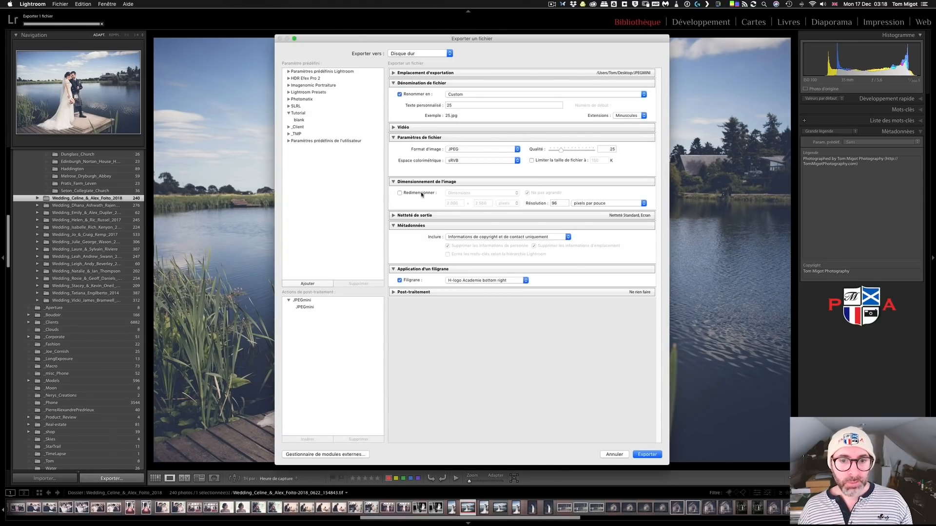
{"action": "left_click", "coordinate": [417, 195]}
{"action": "left_click", "coordinate": [468, 194]}
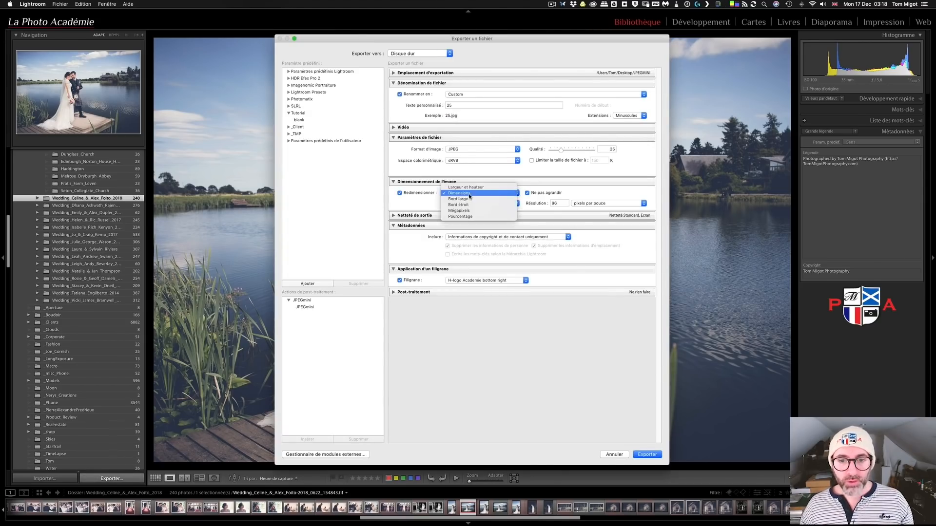
{"action": "left_click", "coordinate": [468, 200]}
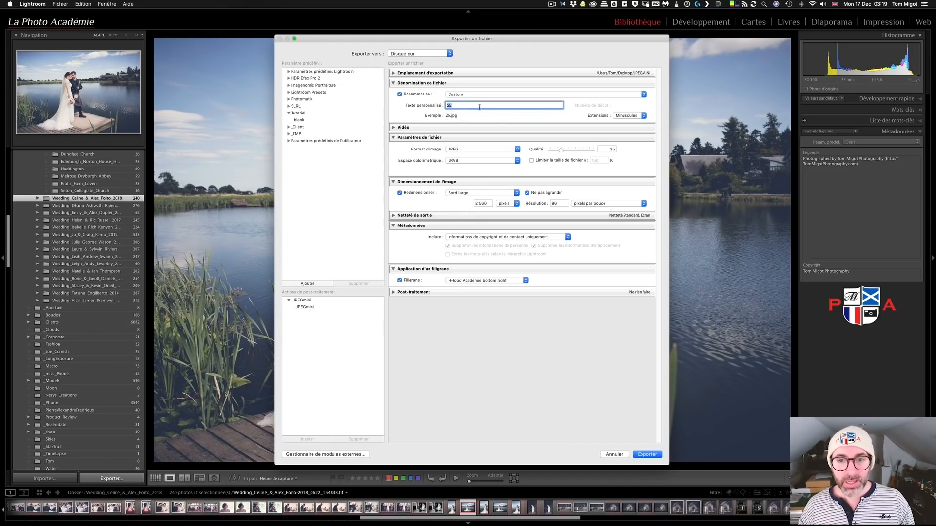
Step: Set the JPEG quality to 100, name the file 2560-100 and export the resized photo
{"action": "left_click_drag", "start_coordinate": [560, 150], "coordinate": [623, 152]}
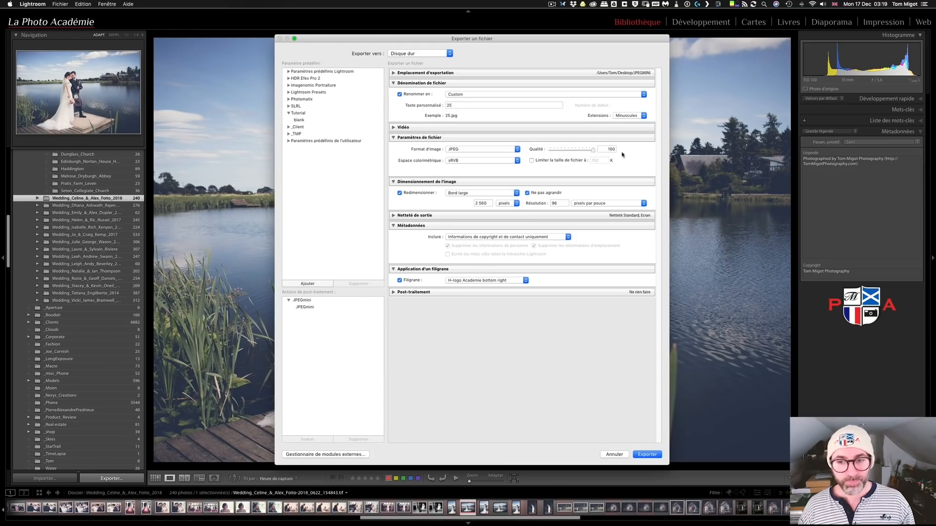
{"action": "left_click_drag", "start_coordinate": [457, 104], "coordinate": [439, 106]}
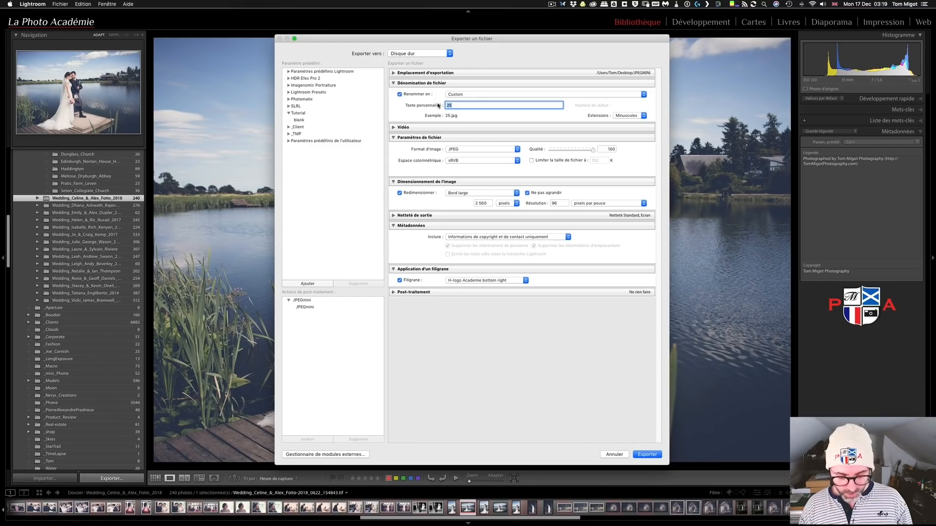
{"action": "type", "text": "2560-"}
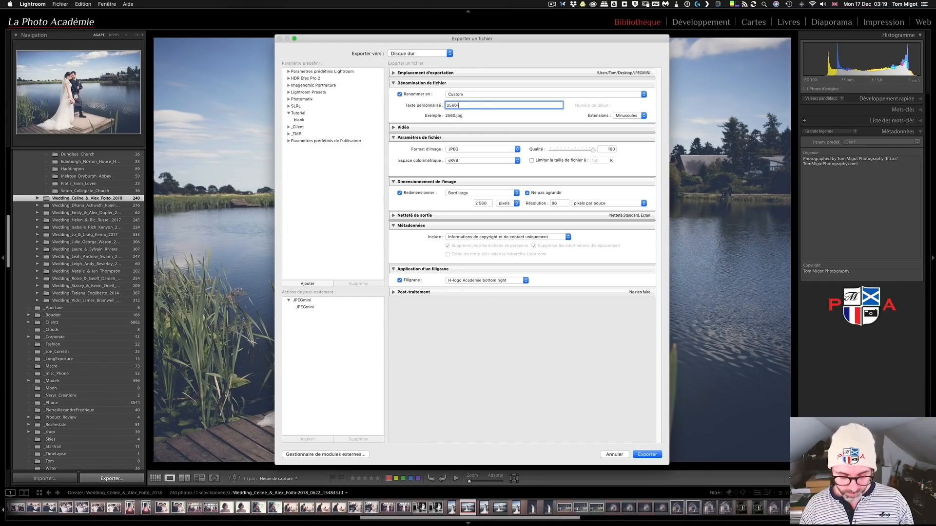
{"action": "type", "text": "100"}
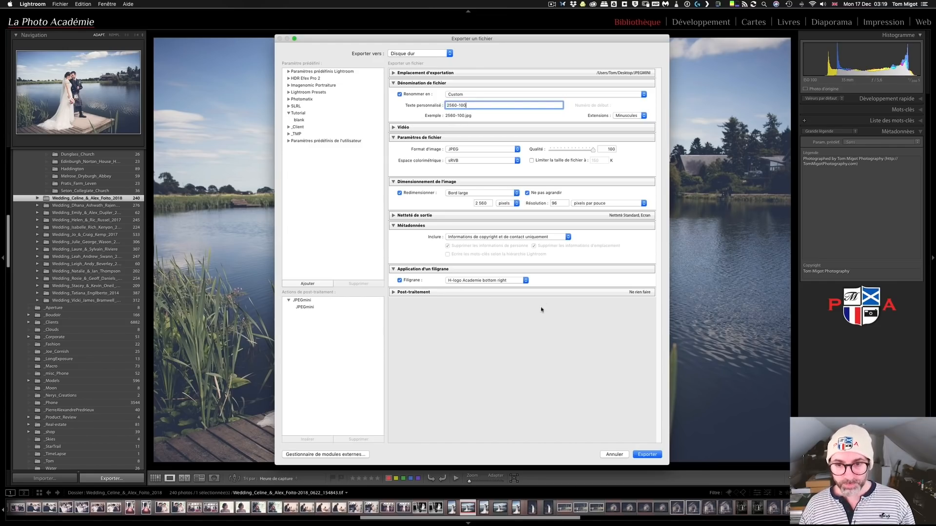
{"action": "left_click", "coordinate": [644, 454]}
Step: Export another JPEG copy of the photo with the custom name 2560-80 and quality 80
{"action": "left_click", "coordinate": [122, 480]}
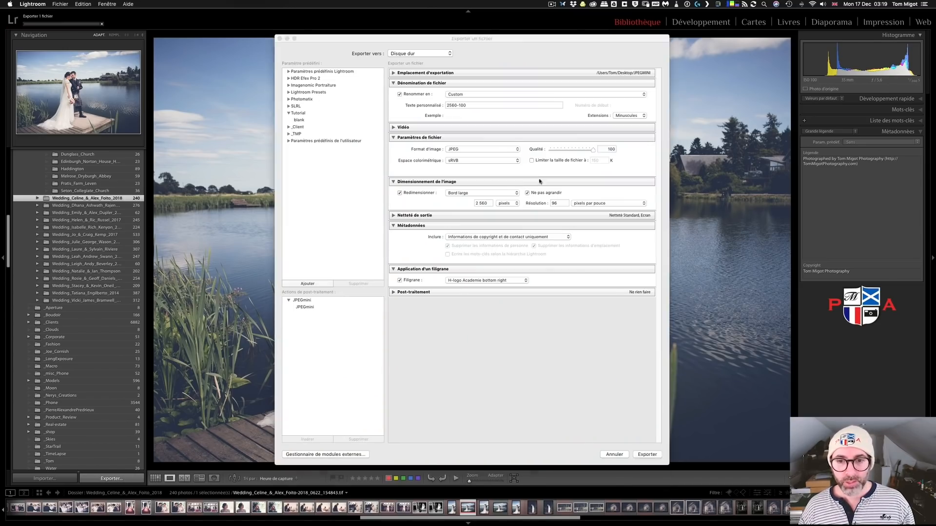
{"action": "triple_click", "coordinate": [459, 105]}
{"action": "type", "text": "2560-8"}
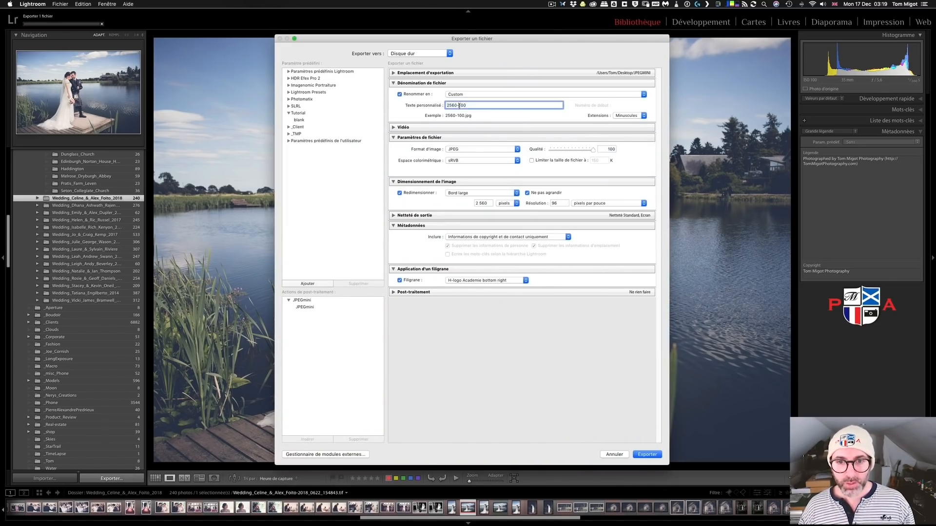
{"action": "type", "text": "0"}
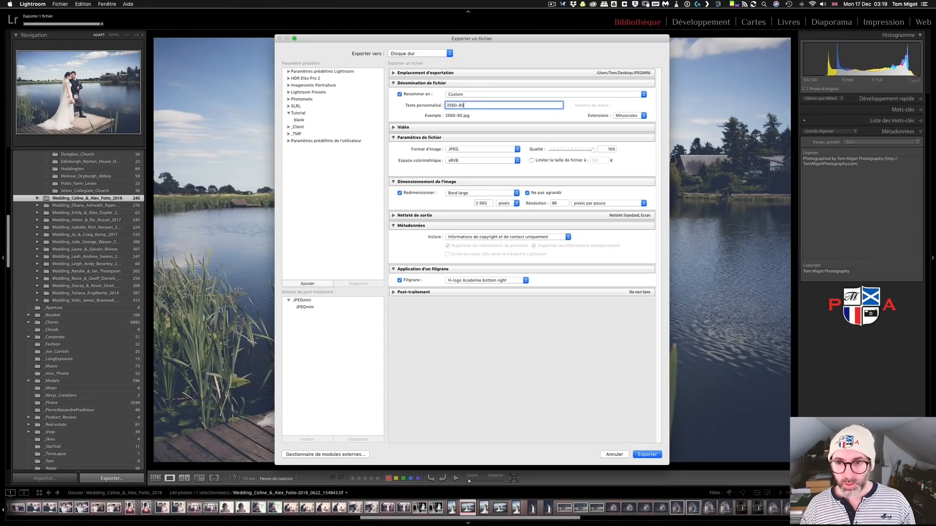
{"action": "key", "text": "Tab"}
{"action": "type", "text": "80"}
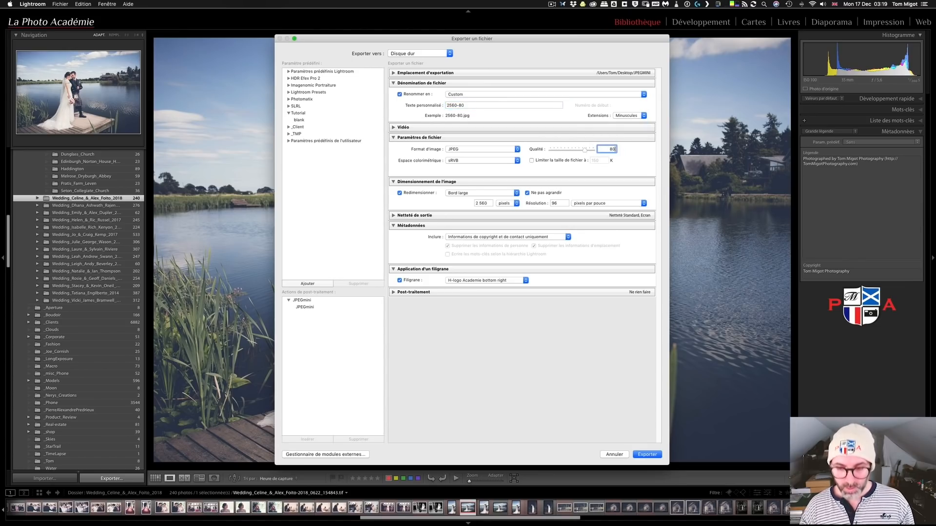
{"action": "left_click", "coordinate": [647, 455]}
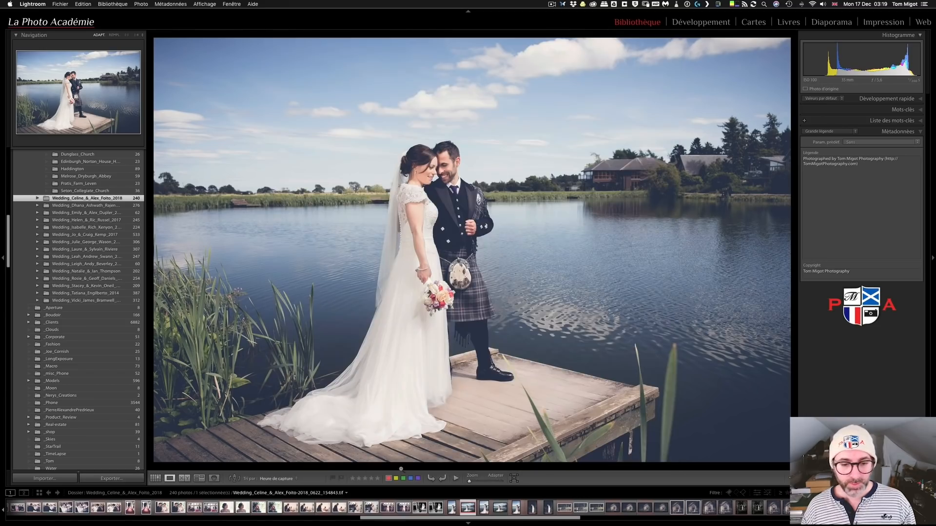
Step: Export another resized JPEG copy with the custom name 2560-50 and quality 50
{"action": "key", "text": "super+shift+e"}
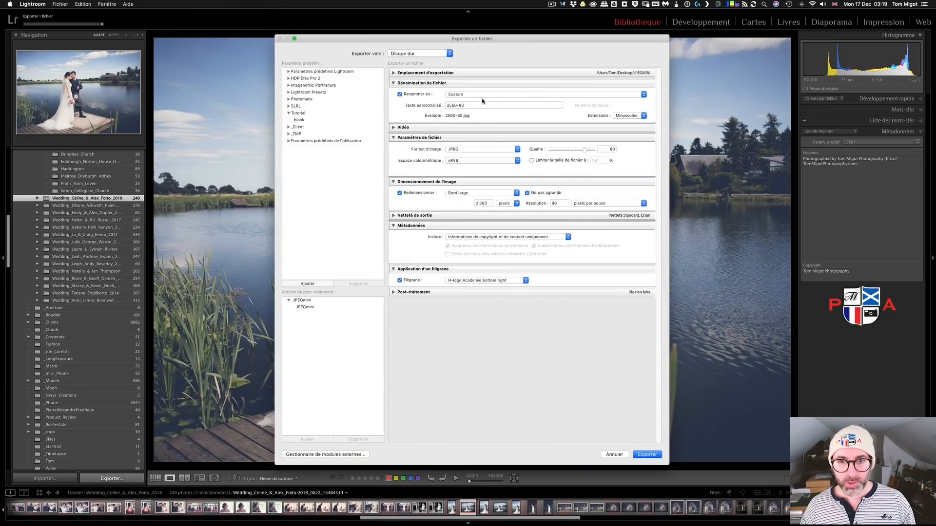
{"action": "left_click", "coordinate": [459, 106]}
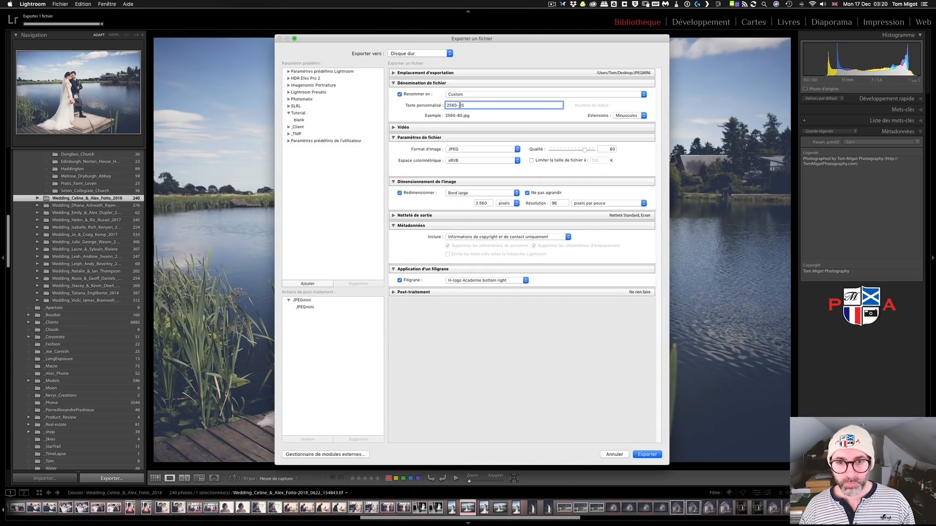
{"action": "key", "text": "BackSpace"}
{"action": "type", "text": "5"}
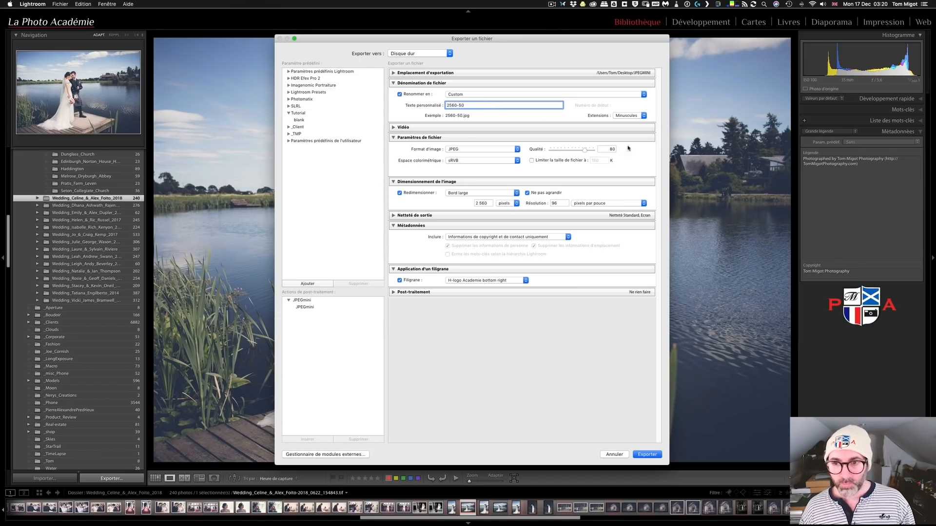
{"action": "left_click", "coordinate": [611, 149]}
{"action": "type", "text": "5"}
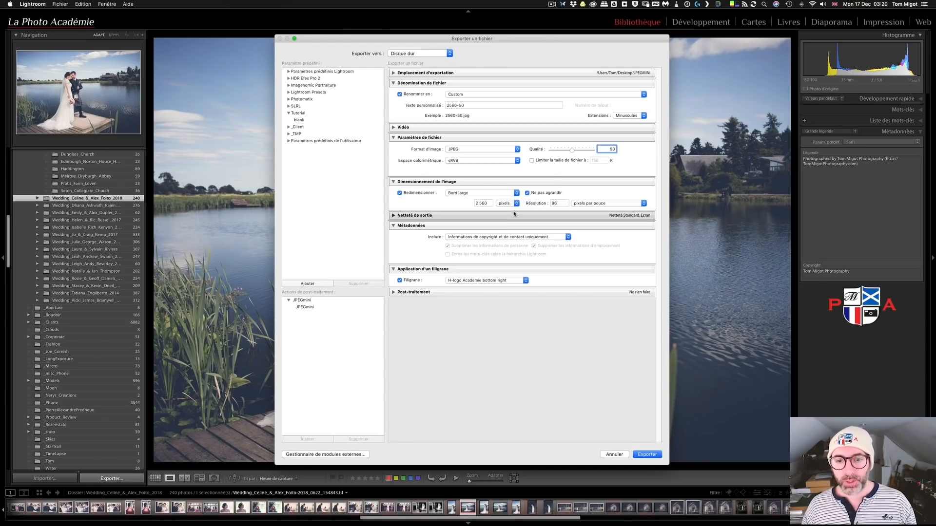
{"action": "left_click", "coordinate": [644, 454]}
Step: Export a further resized JPEG copy with the custom name 2560-25 and quality 25
{"action": "left_click", "coordinate": [95, 479]}
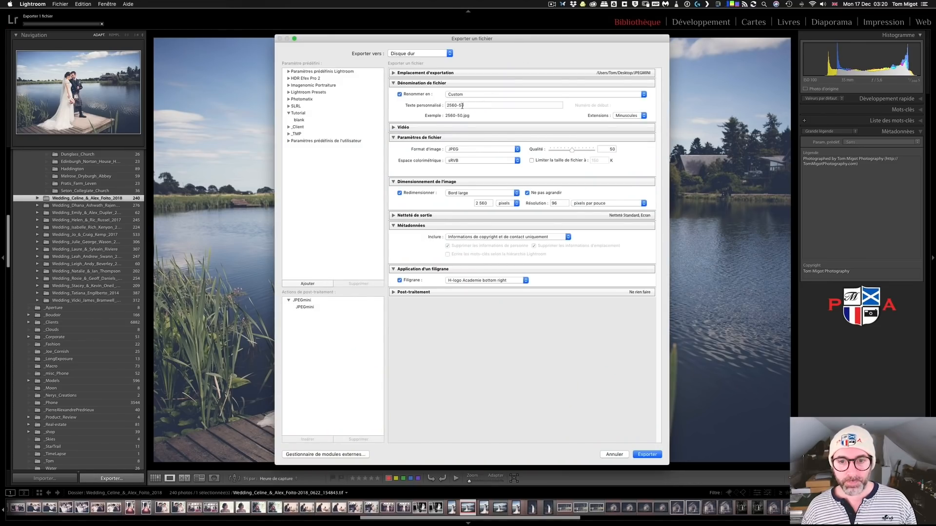
{"action": "double_click", "coordinate": [461, 105]}
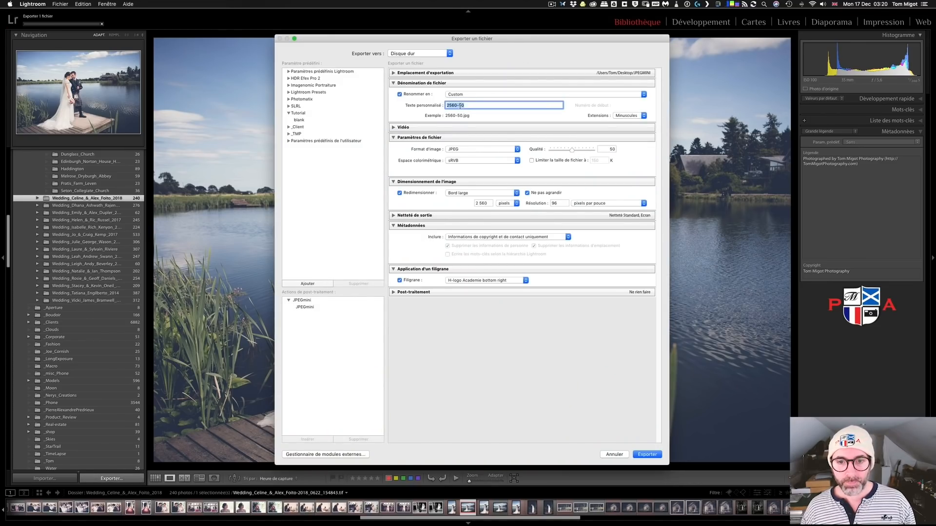
{"action": "type", "text": "25"}
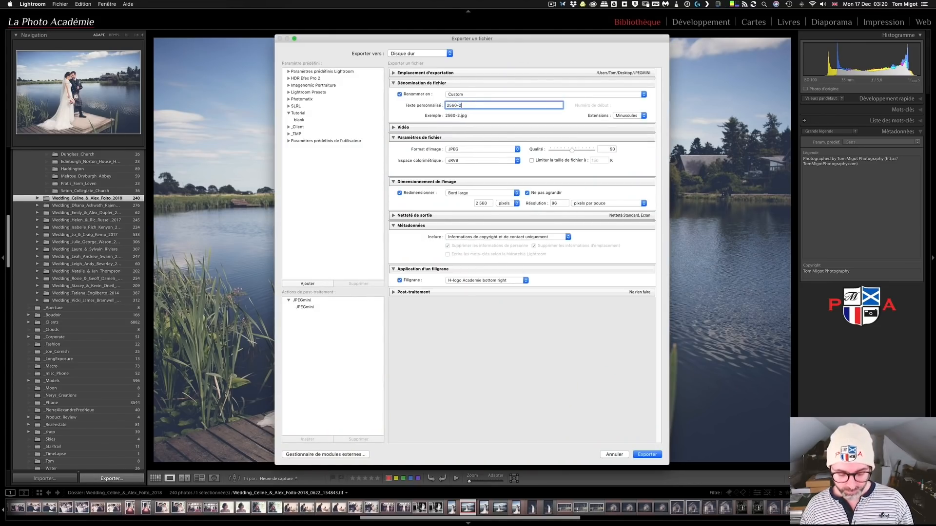
{"action": "left_click", "coordinate": [610, 149]}
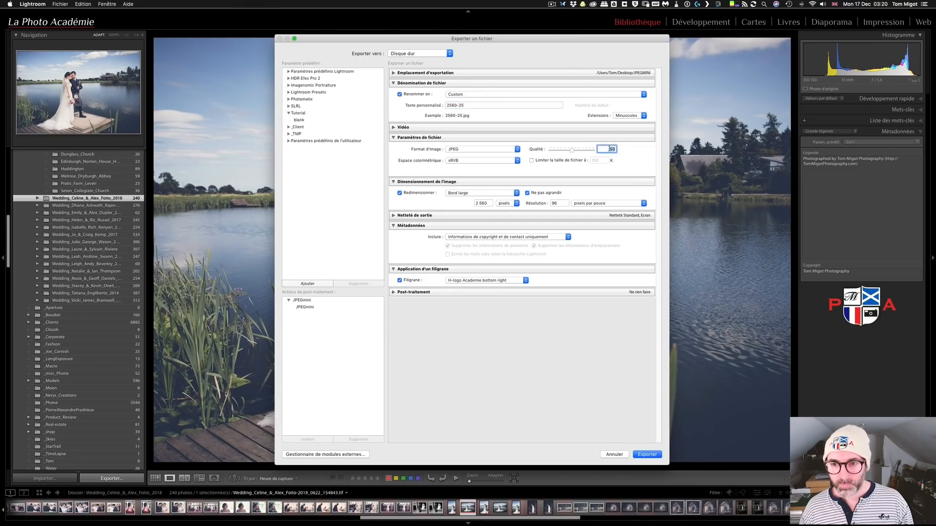
{"action": "type", "text": "25"}
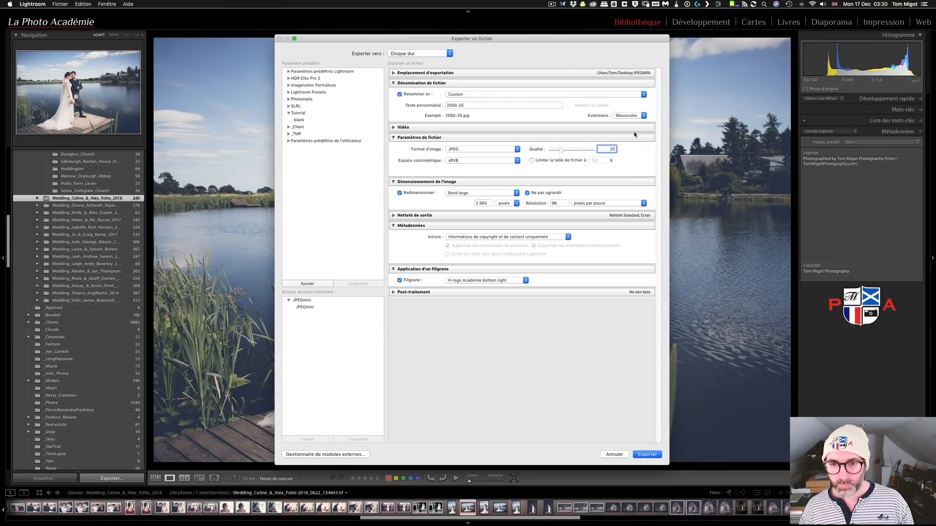
{"action": "left_click", "coordinate": [643, 453]}
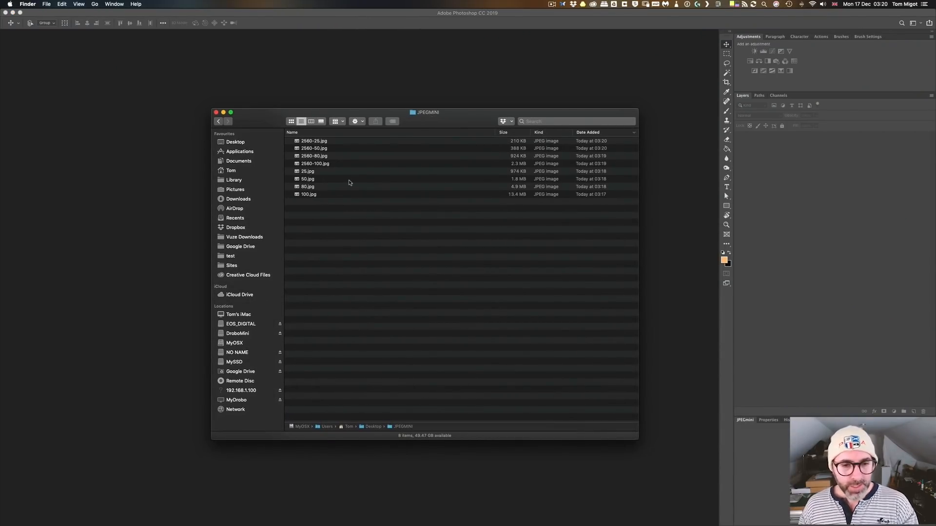
Step: Switch to the JPEGMINI folder in Finder and compare the file sizes of the full-resolution exports 100.jpg, 50.jpg and 25.jpg
{"action": "left_click", "coordinate": [315, 195]}
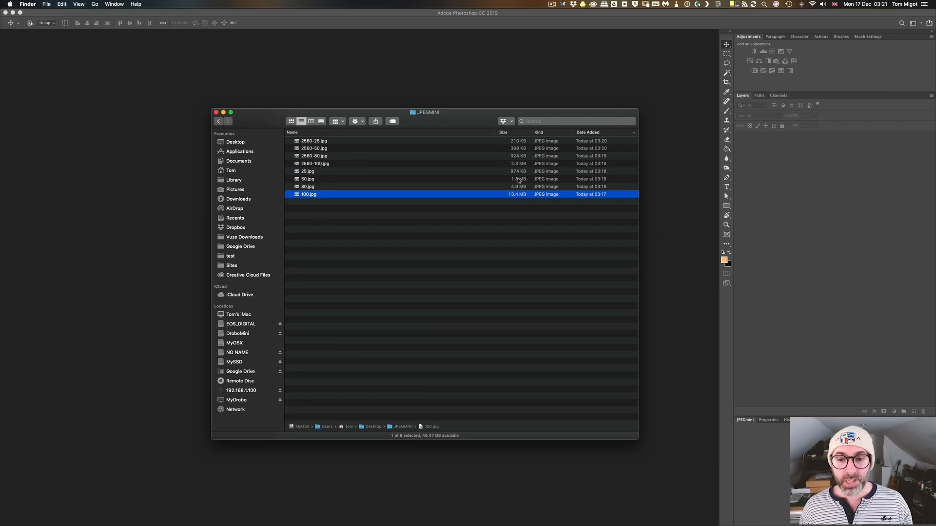
{"action": "left_click", "coordinate": [520, 180]}
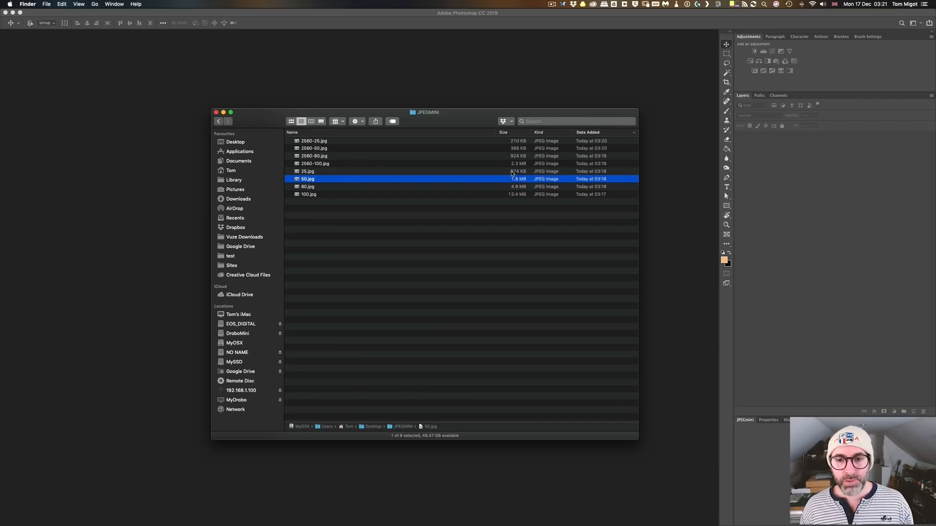
{"action": "left_click", "coordinate": [511, 172]}
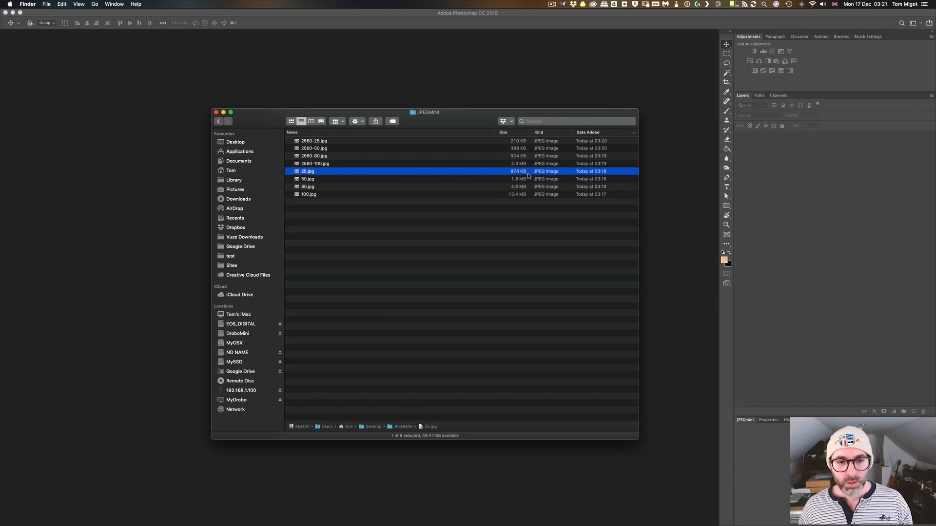
{"action": "double_click", "coordinate": [477, 117]}
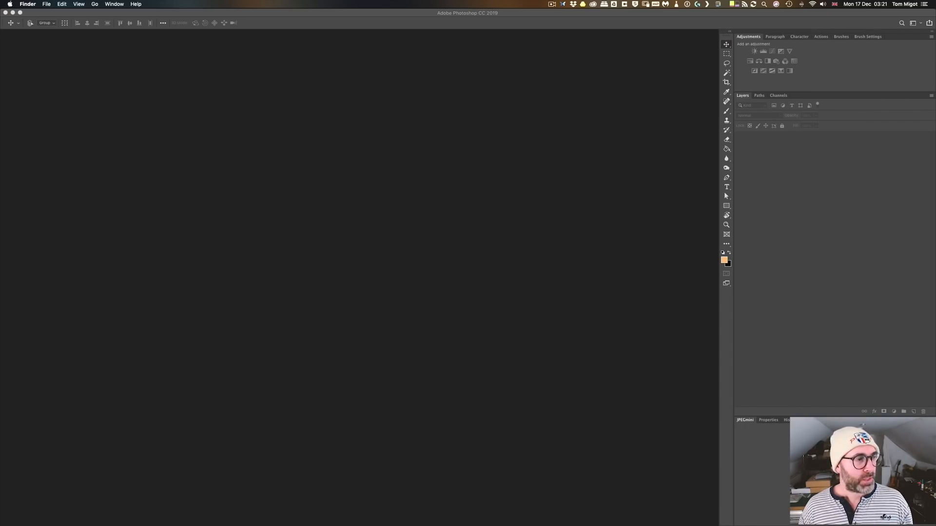
Step: Open 100.jpg in Photoshop and place 80.jpg, 50.jpg and 25.jpg above it as separate layers
{"action": "left_click_drag", "start_coordinate": [394, 204], "coordinate": [438, 258]}
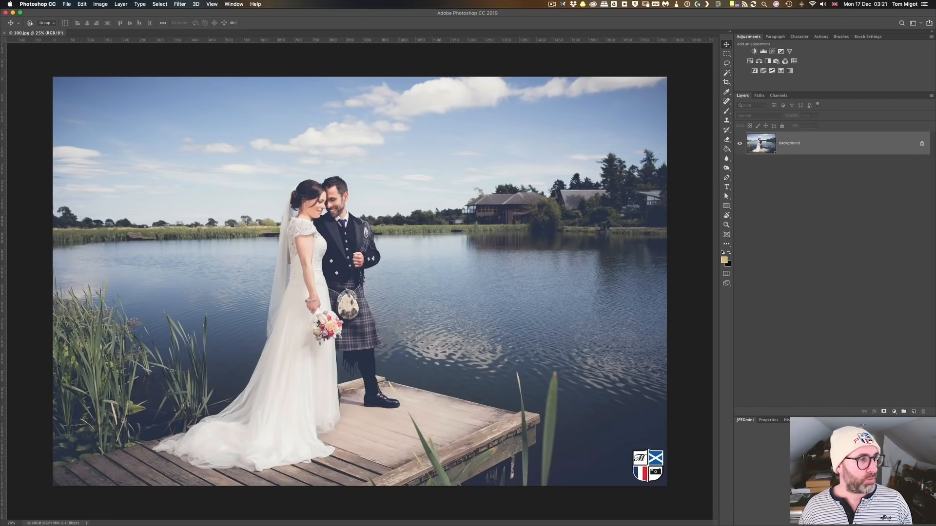
{"action": "left_click_drag", "start_coordinate": [182, 263], "coordinate": [291, 210]}
{"action": "key", "text": "Return"}
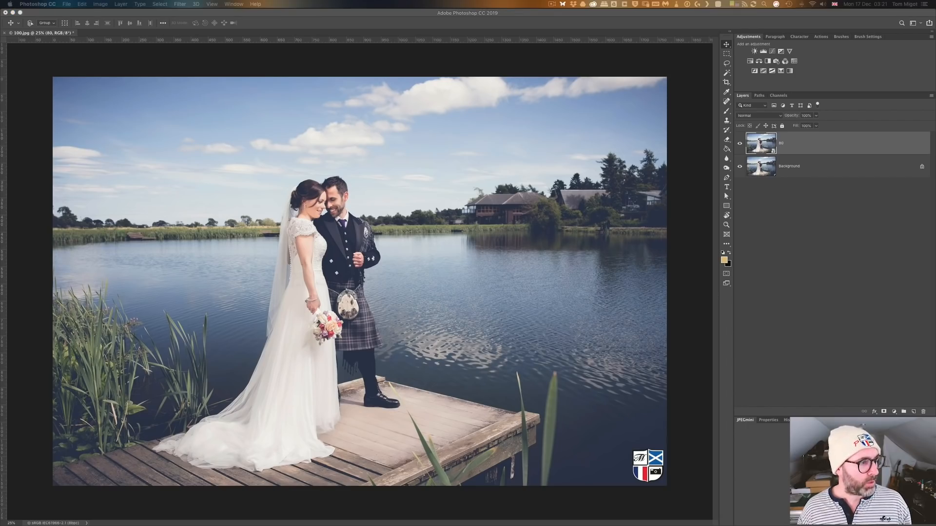
{"action": "left_click_drag", "start_coordinate": [308, 248], "coordinate": [326, 246]}
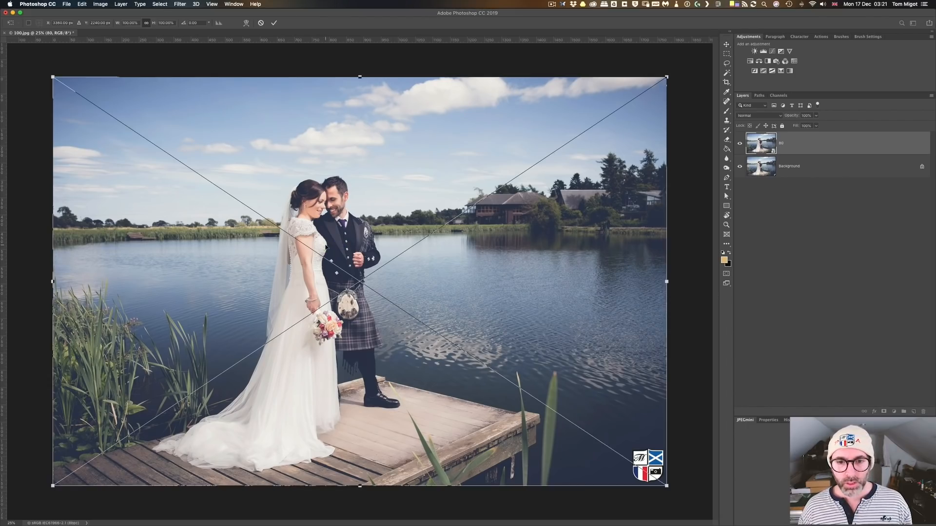
{"action": "key", "text": "Return"}
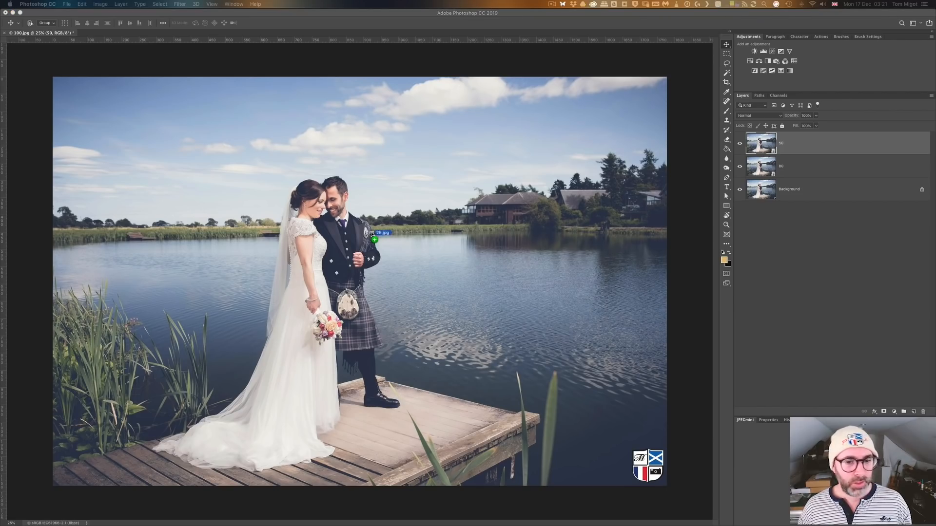
{"action": "left_click_drag", "start_coordinate": [375, 237], "coordinate": [374, 237]}
{"action": "key", "text": "Return"}
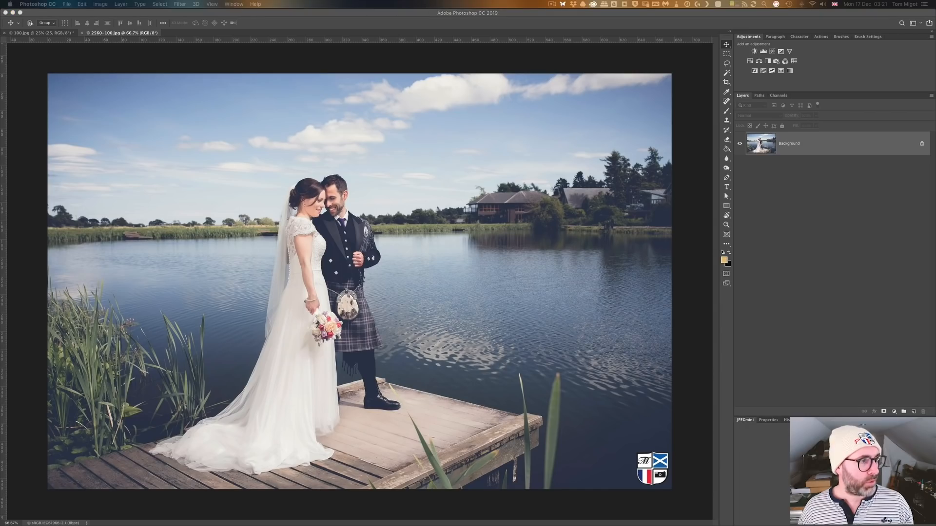
Step: Place 2560-80.jpg, 2560-50.jpg and 2560-25.jpg as separate layers in the 2560-100.jpg document
{"action": "left_click_drag", "start_coordinate": [164, 244], "coordinate": [200, 244]}
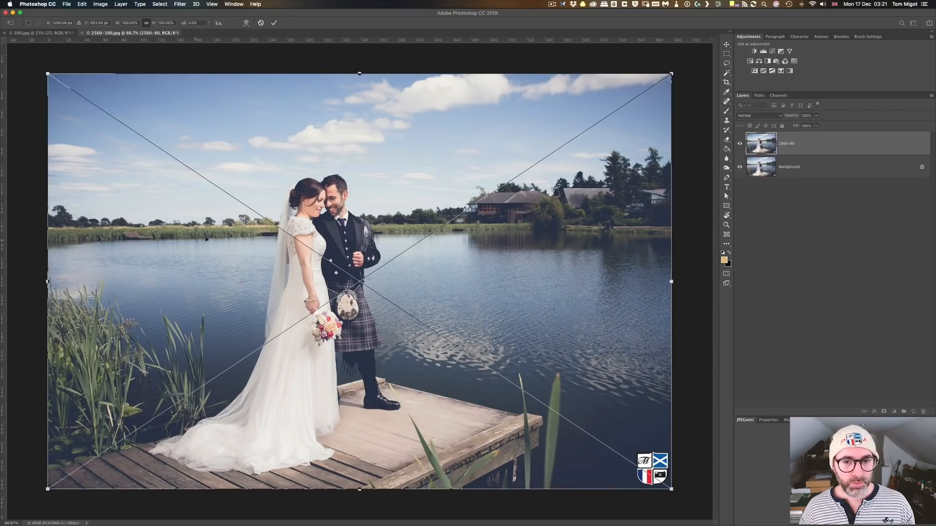
{"action": "key", "text": "Return"}
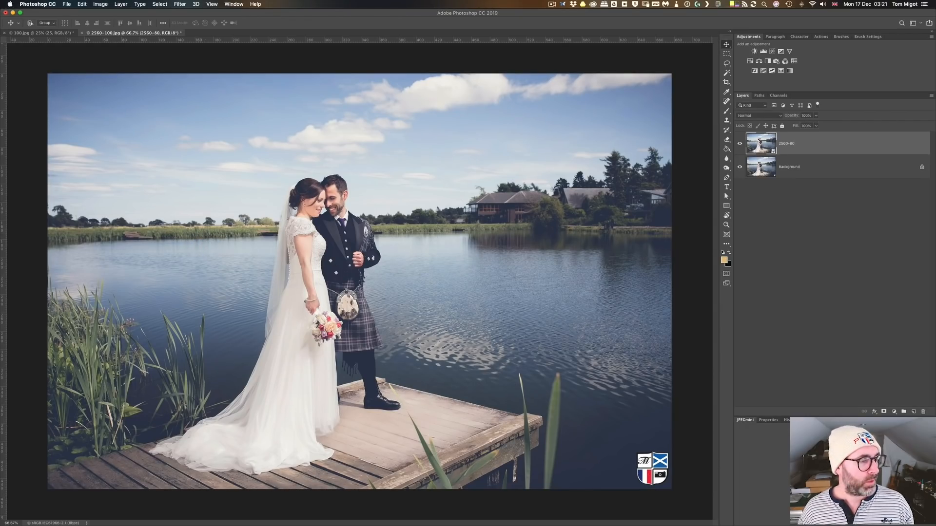
{"action": "left_click_drag", "start_coordinate": [19, 239], "coordinate": [445, 288]}
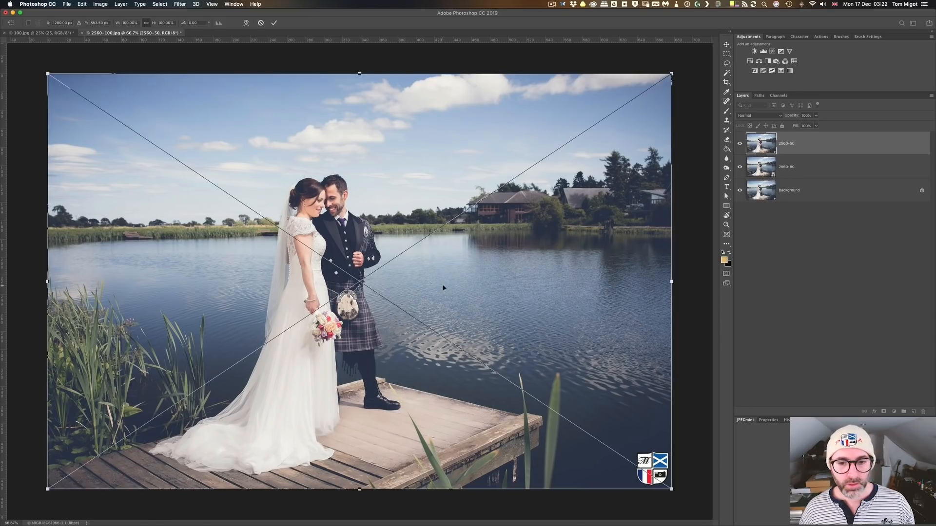
{"action": "key", "text": "Return"}
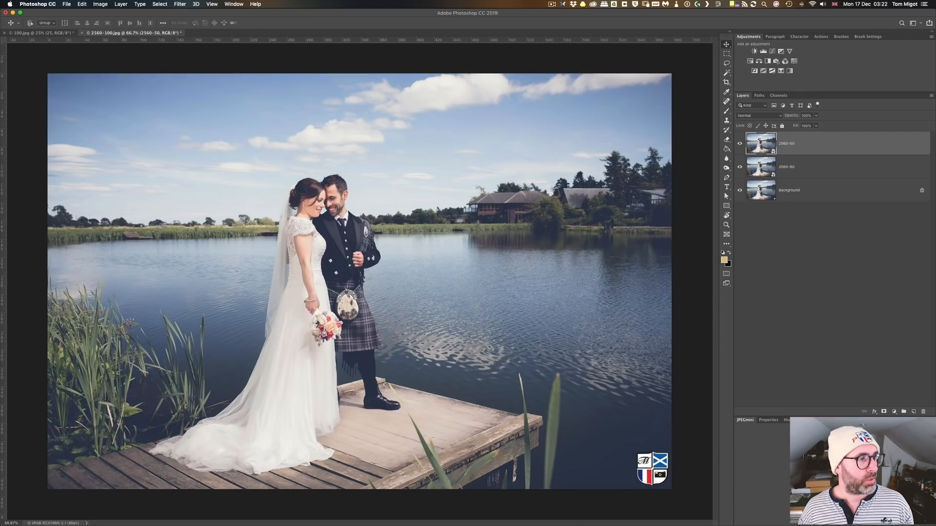
{"action": "left_click_drag", "start_coordinate": [583, 274], "coordinate": [571, 270]}
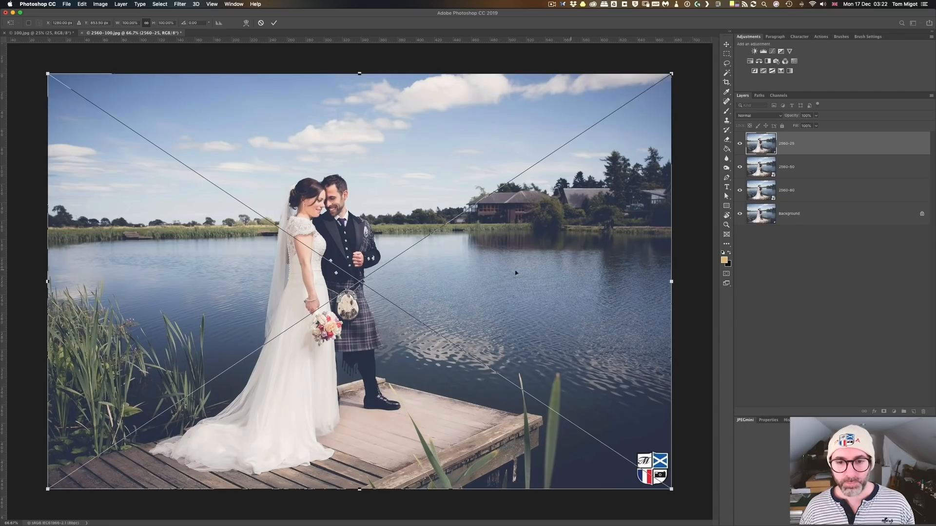
{"action": "key", "text": "Return"}
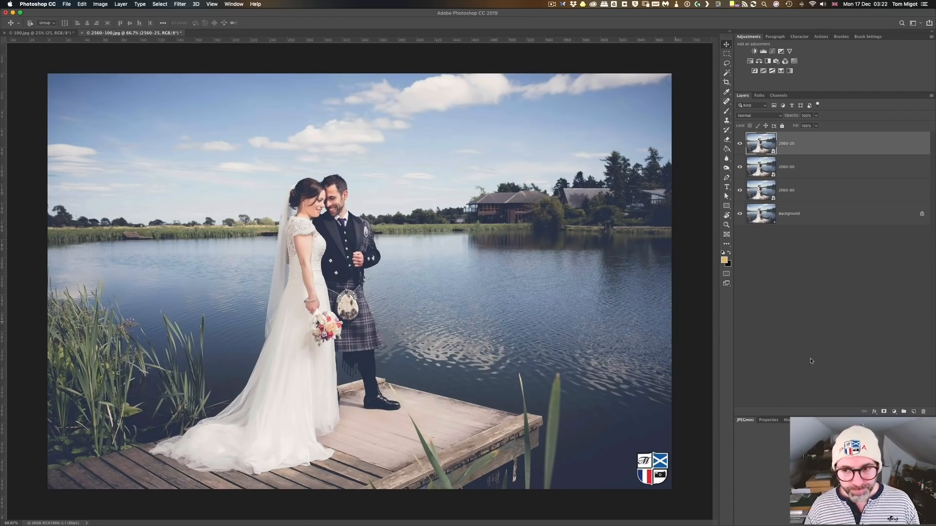
Step: Fit the 100.jpg document to the window and compare the quality levels by toggling the visibility of layers 25, 50 and 80
{"action": "left_click", "coordinate": [66, 33]}
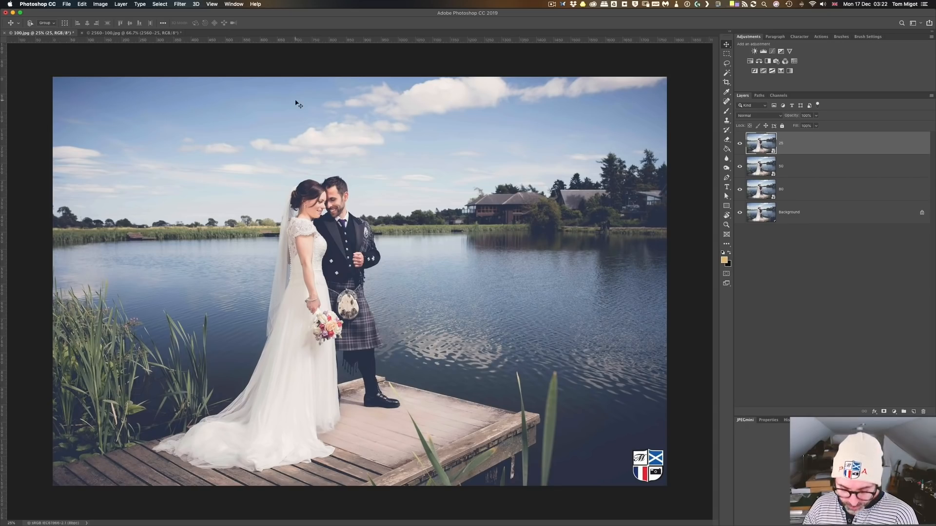
{"action": "key", "text": "super+0"}
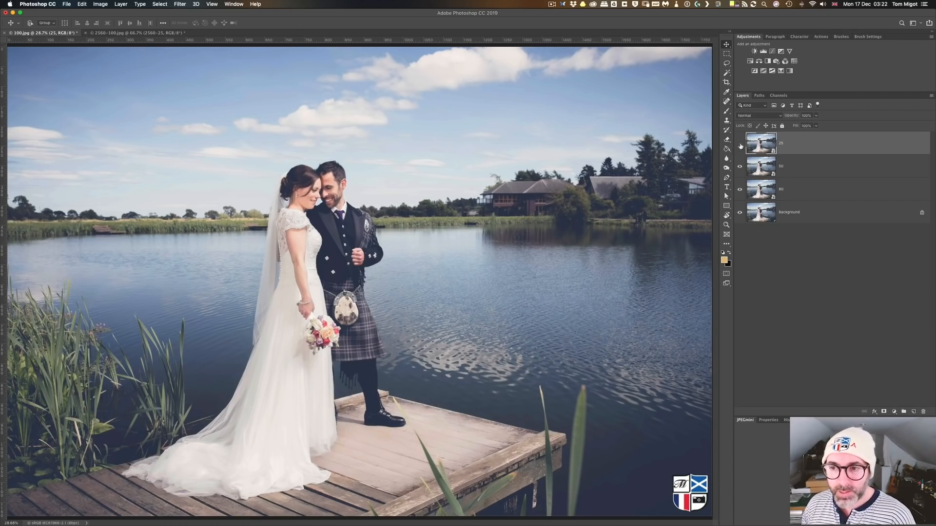
{"action": "left_click_drag", "start_coordinate": [739, 144], "coordinate": [739, 190]}
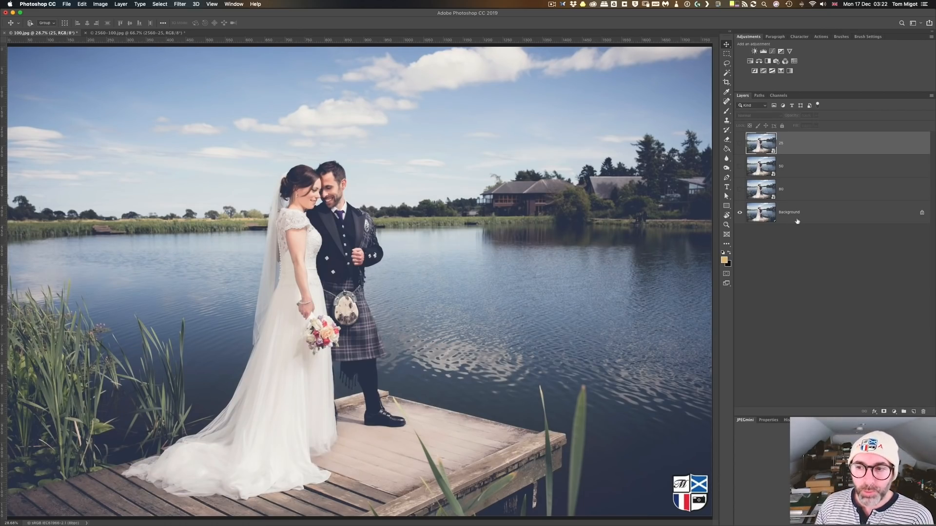
{"action": "left_click", "coordinate": [740, 190]}
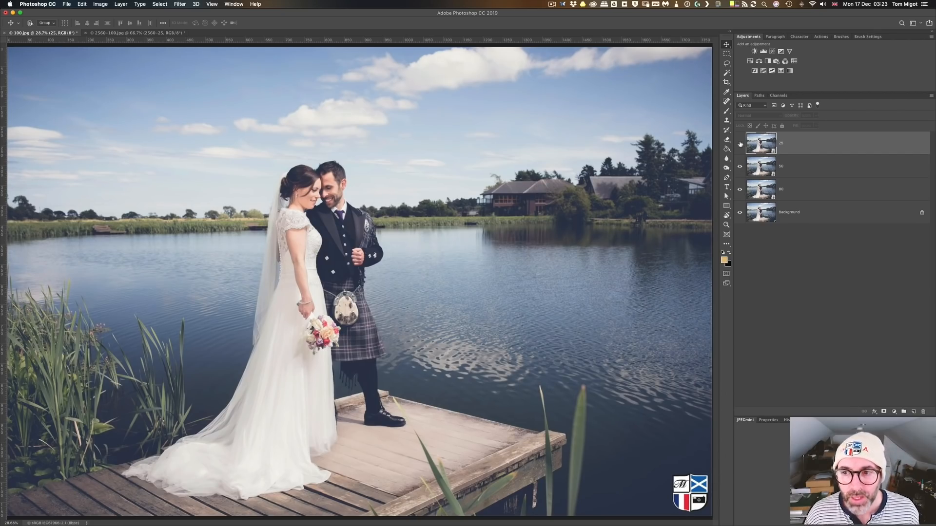
{"action": "left_click", "coordinate": [740, 144]}
{"action": "left_click", "coordinate": [740, 144]}
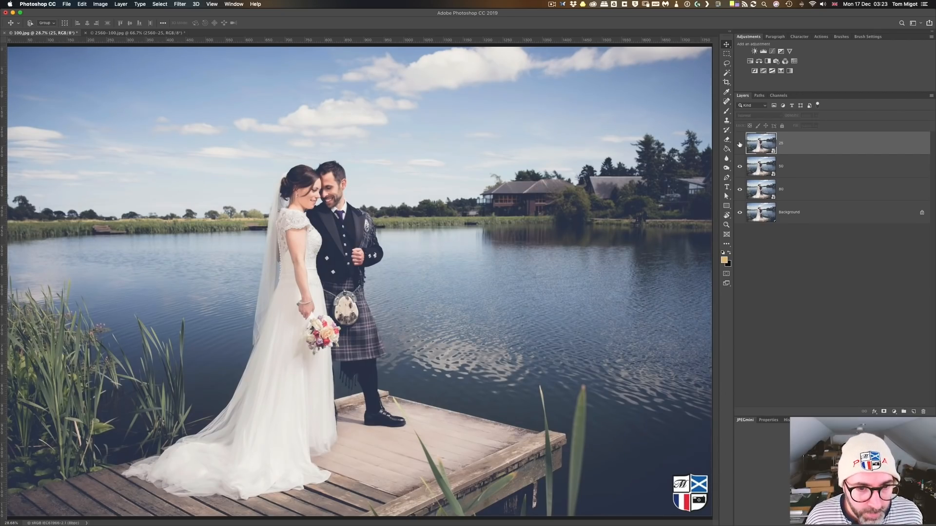
Step: Compare the whole image with and without layer 25 by toggling that layer's visibility
{"action": "left_click", "coordinate": [739, 144]}
{"action": "left_click", "coordinate": [740, 144]}
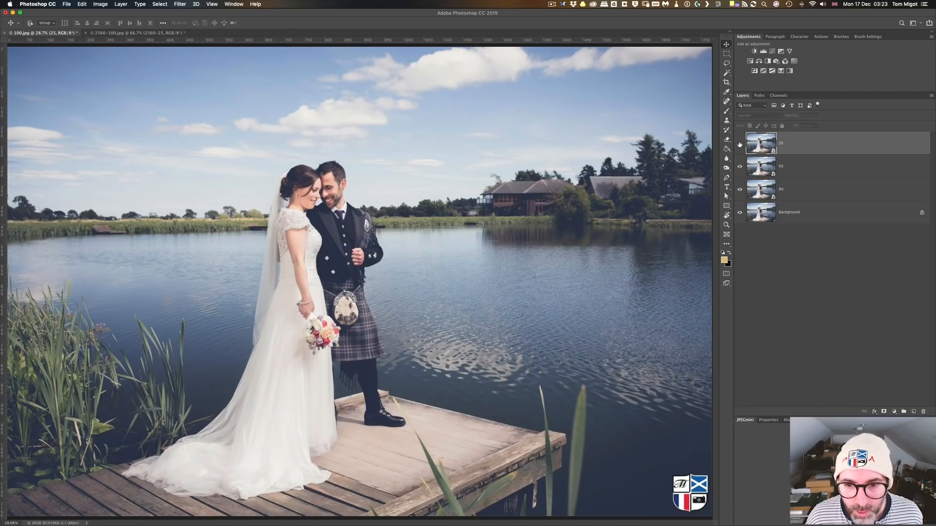
{"action": "left_click", "coordinate": [739, 144]}
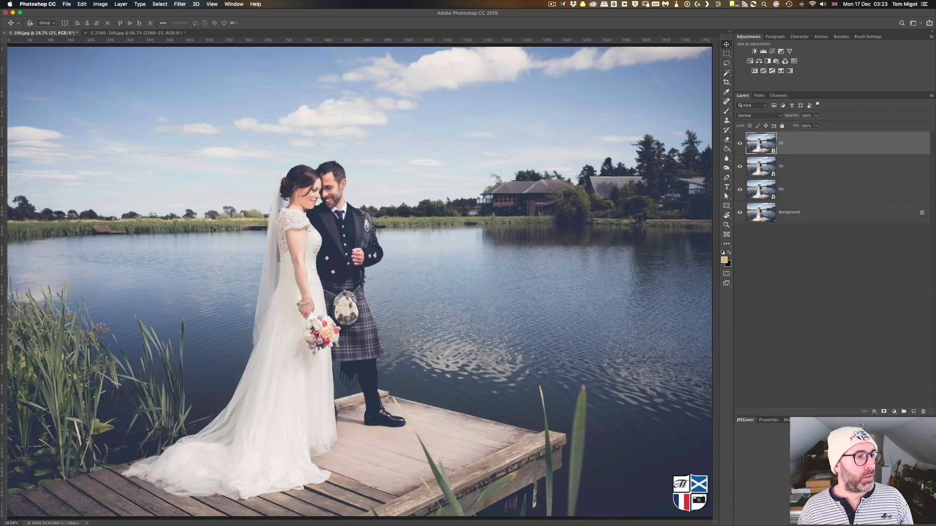
Step: Switch to the JPEGMINI folder in Finder and compare the file sizes of 100.jpg and 25.jpg
{"action": "left_click_drag", "start_coordinate": [935, 195], "coordinate": [480, 154]}
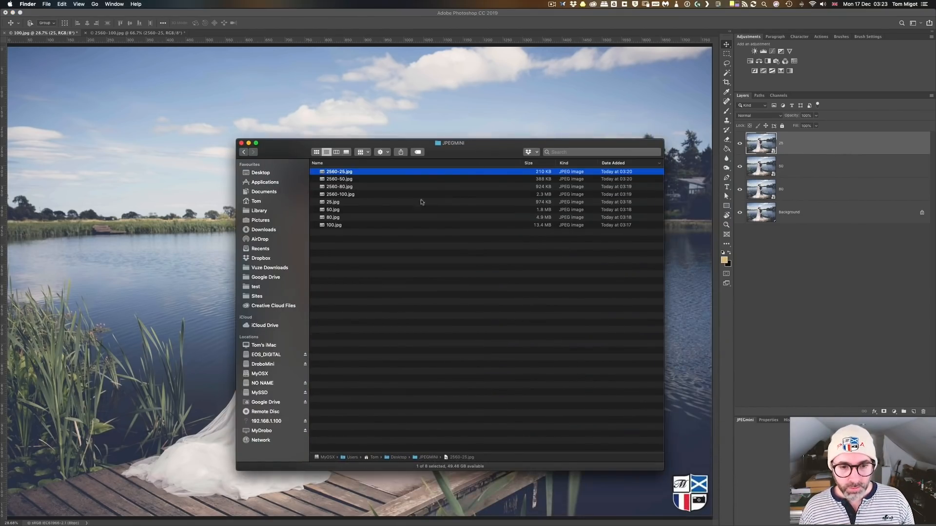
{"action": "left_click", "coordinate": [358, 204]}
{"action": "left_click", "coordinate": [531, 226]}
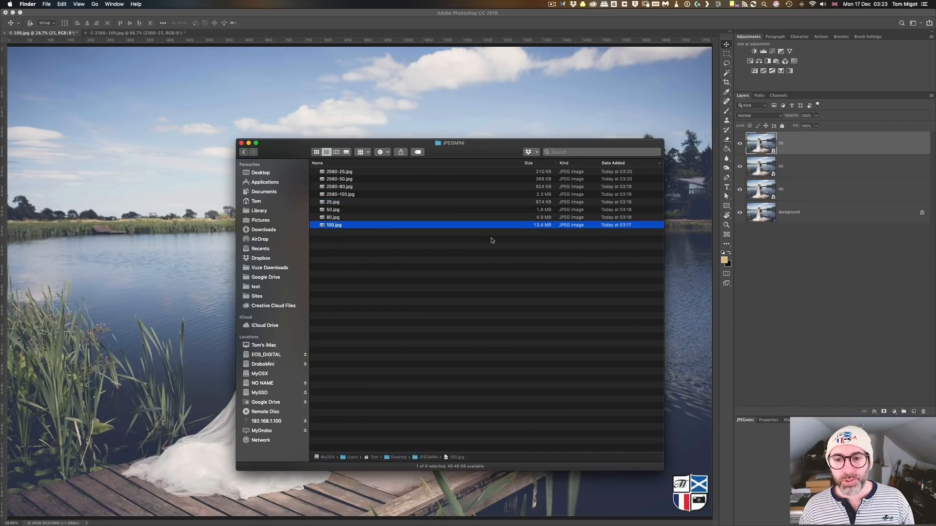
{"action": "left_click", "coordinate": [521, 203]}
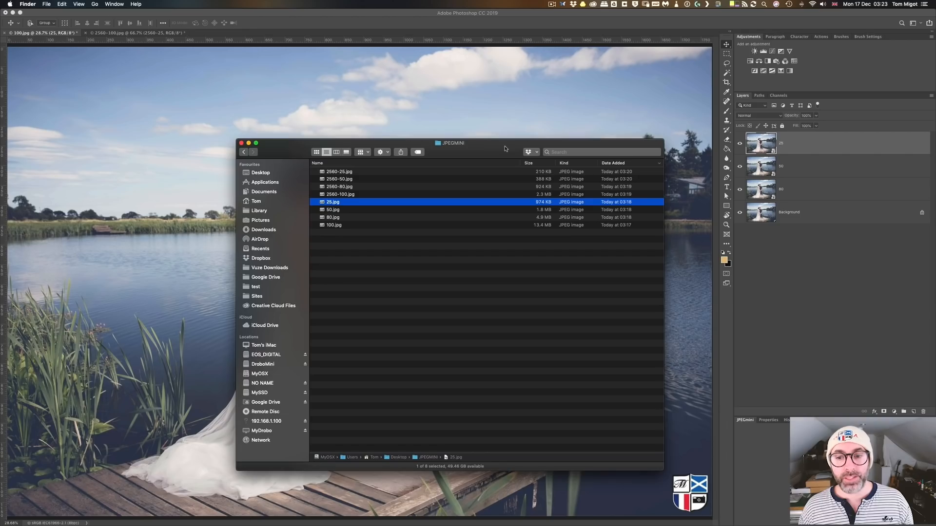
{"action": "left_click_drag", "start_coordinate": [506, 149], "coordinate": [466, 146]}
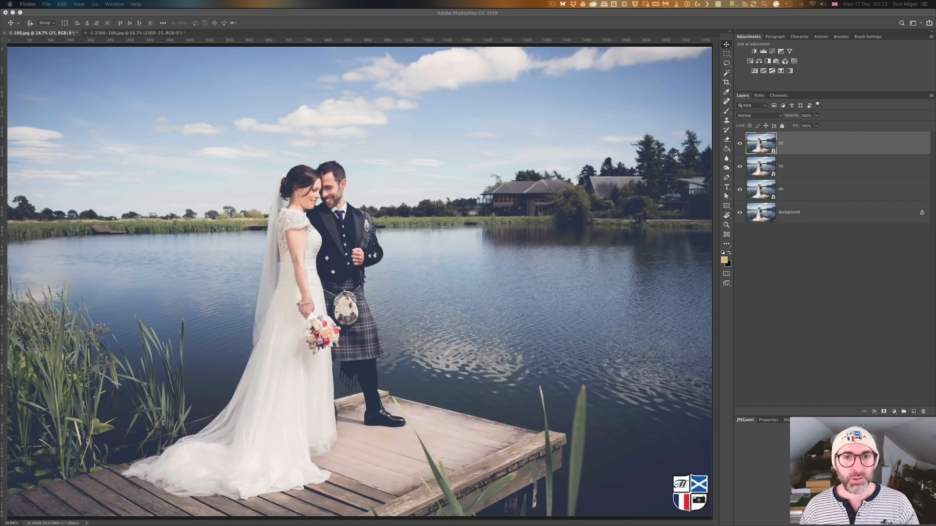
Step: Switch back to Photoshop and compare the couple's upper bodies at 100% zoom by toggling the visibility of layers 25, 50 and 80
{"action": "left_click", "coordinate": [326, 21]}
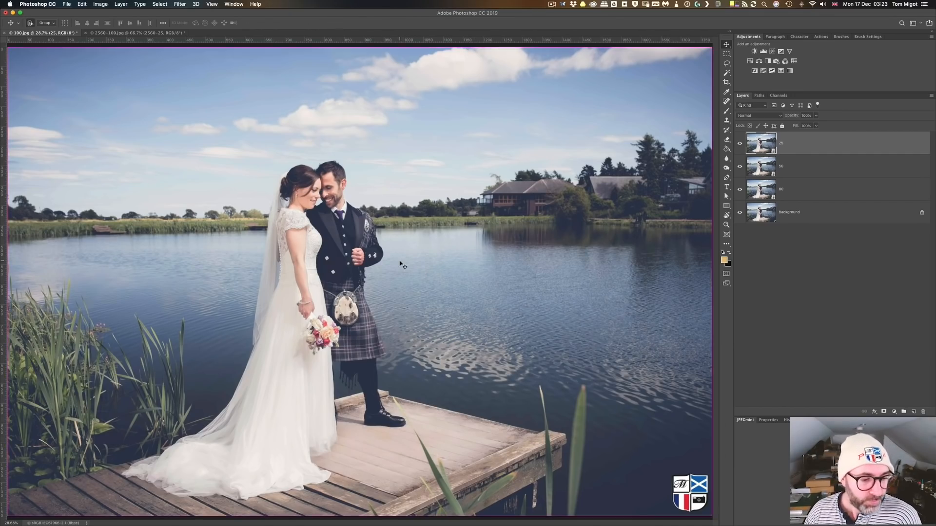
{"action": "key", "text": "super+equal"}
{"action": "key", "text": "super+equal"}
{"action": "key", "text": "super+equal"}
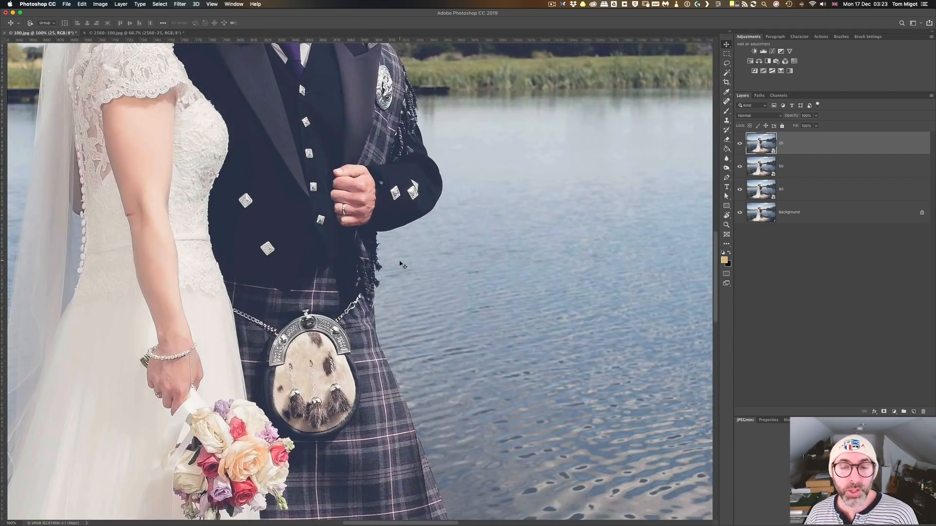
{"action": "key", "text": "super+equal"}
{"action": "scroll", "coordinate": [398, 263], "scroll_direction": "up", "scroll_amount": 5}
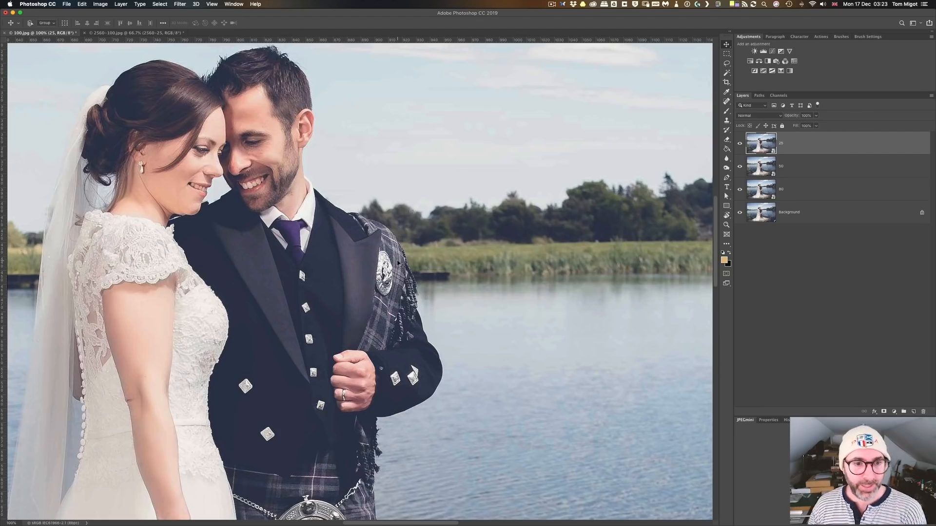
{"action": "scroll", "coordinate": [398, 263], "scroll_direction": "left", "scroll_amount": 5}
{"action": "scroll", "coordinate": [398, 263], "scroll_direction": "up", "scroll_amount": 2}
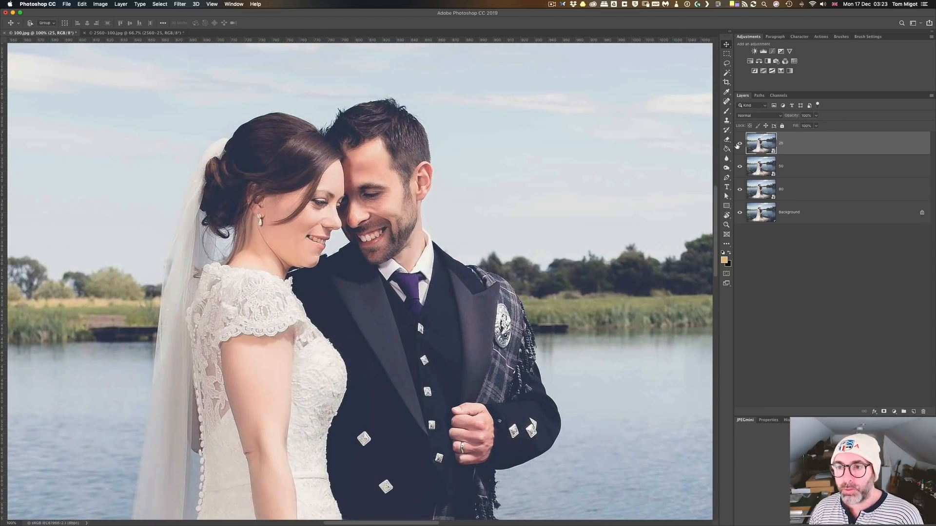
{"action": "left_click_drag", "start_coordinate": [740, 144], "coordinate": [740, 190]}
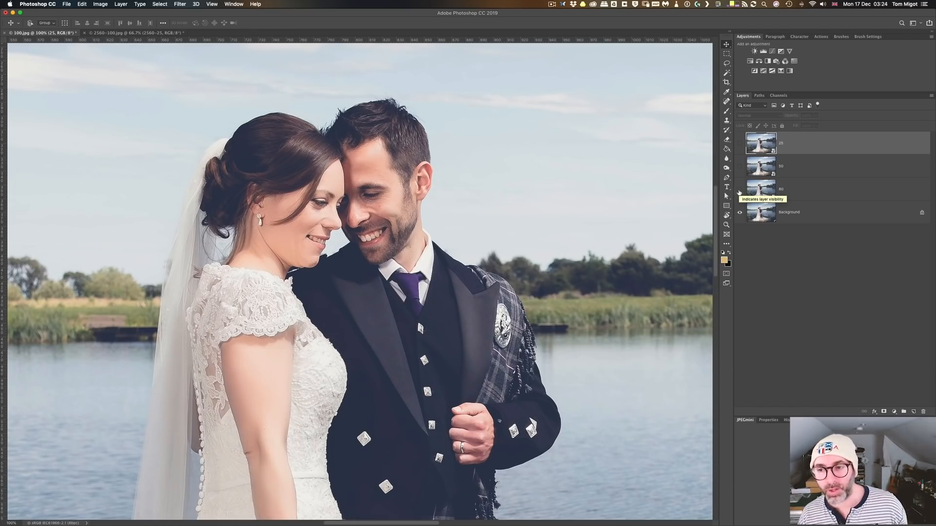
{"action": "left_click", "coordinate": [740, 192]}
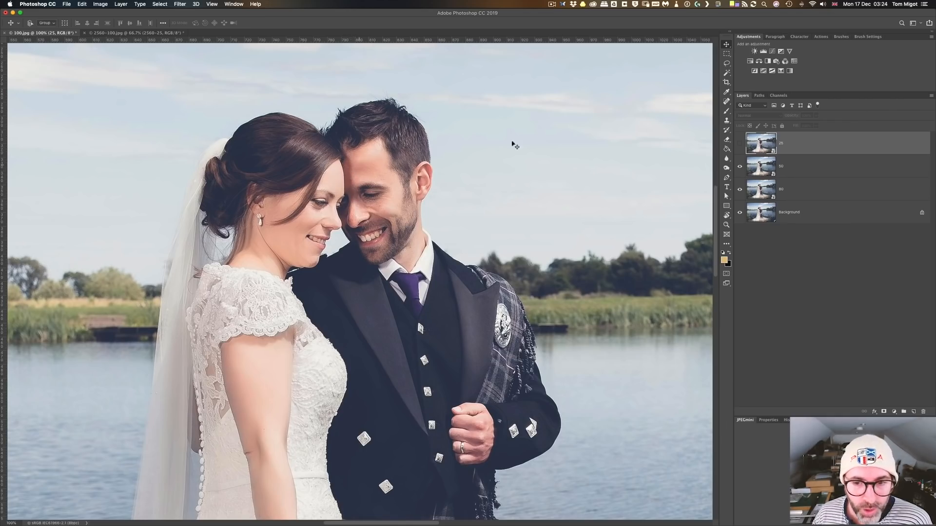
{"action": "left_click", "coordinate": [740, 167]}
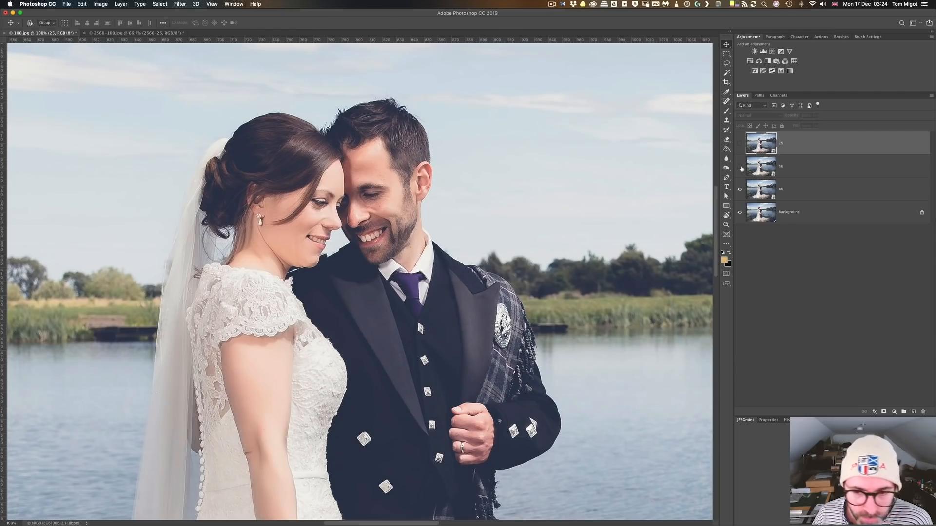
{"action": "left_click", "coordinate": [741, 167]}
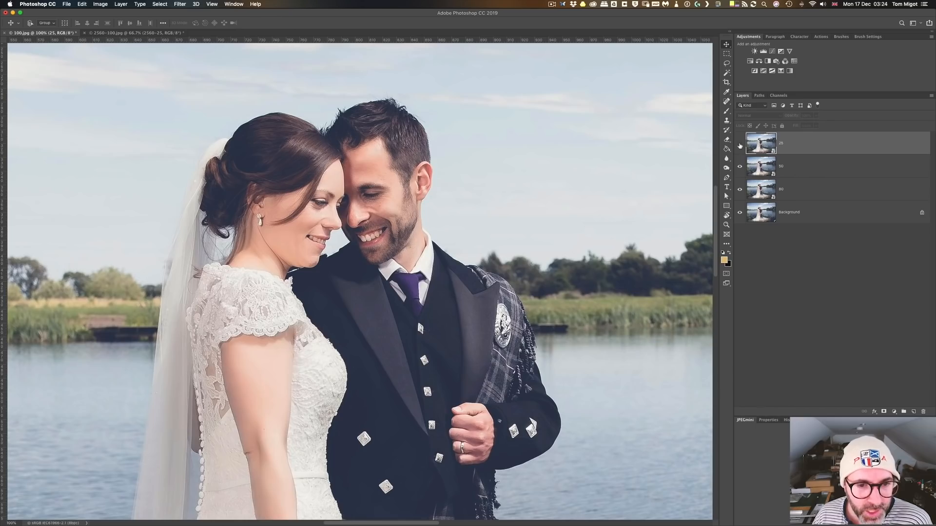
Step: Examine the 25 and 50 quality levels at 100% zoom by repeatedly toggling layer 25, leaving it hidden
{"action": "left_click", "coordinate": [740, 145]}
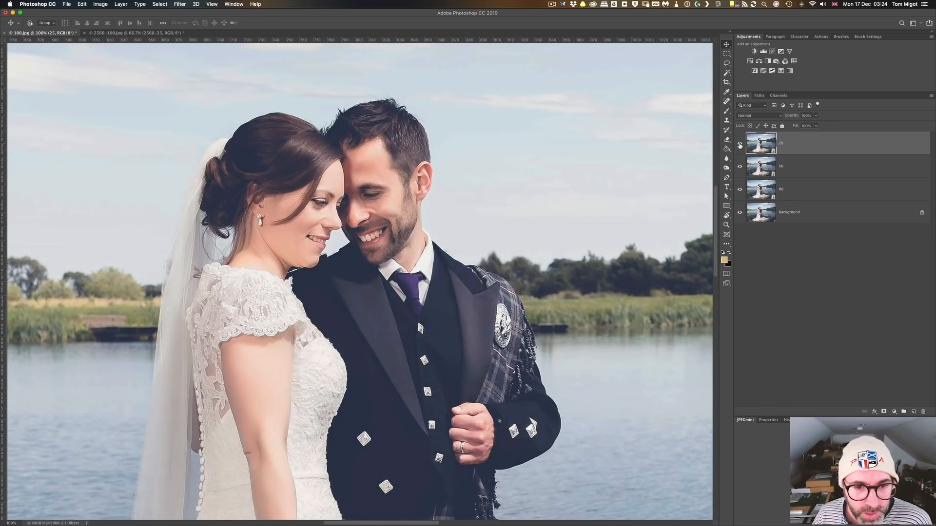
{"action": "left_click", "coordinate": [740, 146]}
{"action": "left_click", "coordinate": [740, 145]}
{"action": "left_click", "coordinate": [740, 145]}
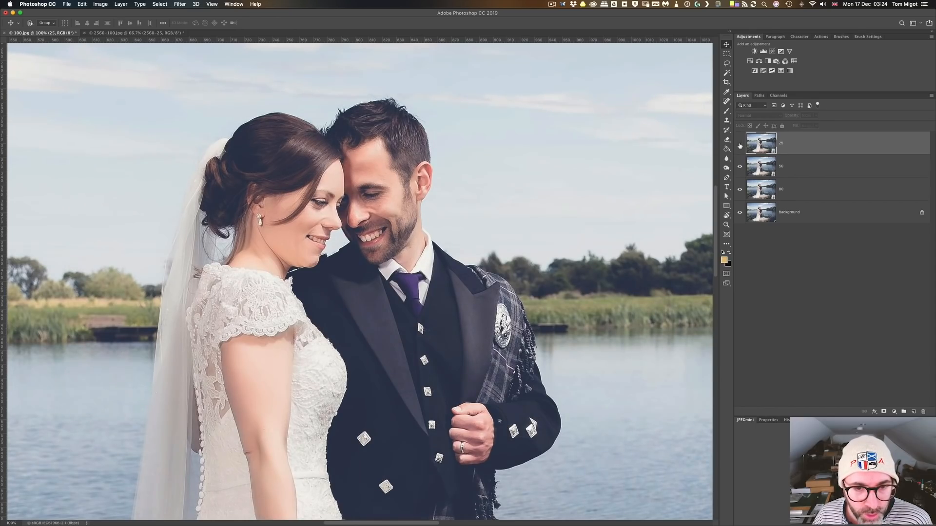
{"action": "left_click", "coordinate": [739, 146]}
{"action": "left_click", "coordinate": [740, 146]}
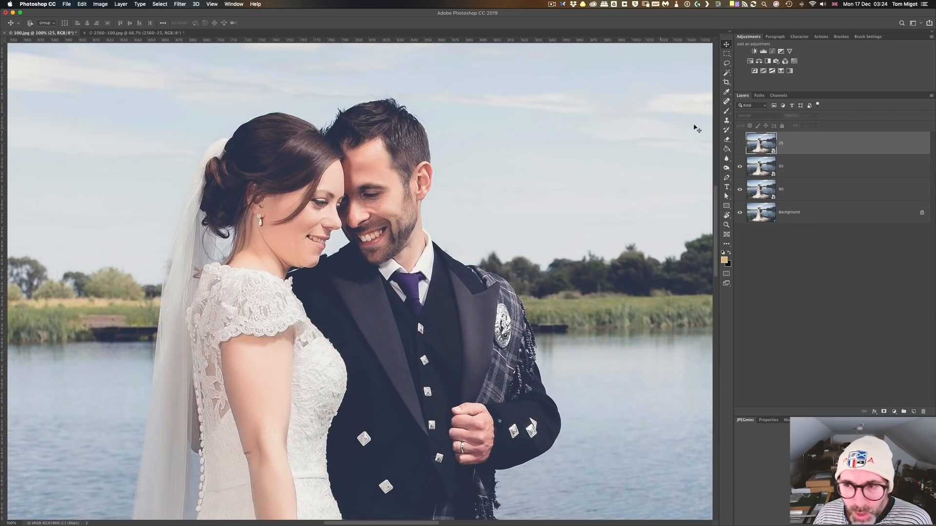
{"action": "left_click", "coordinate": [740, 146]}
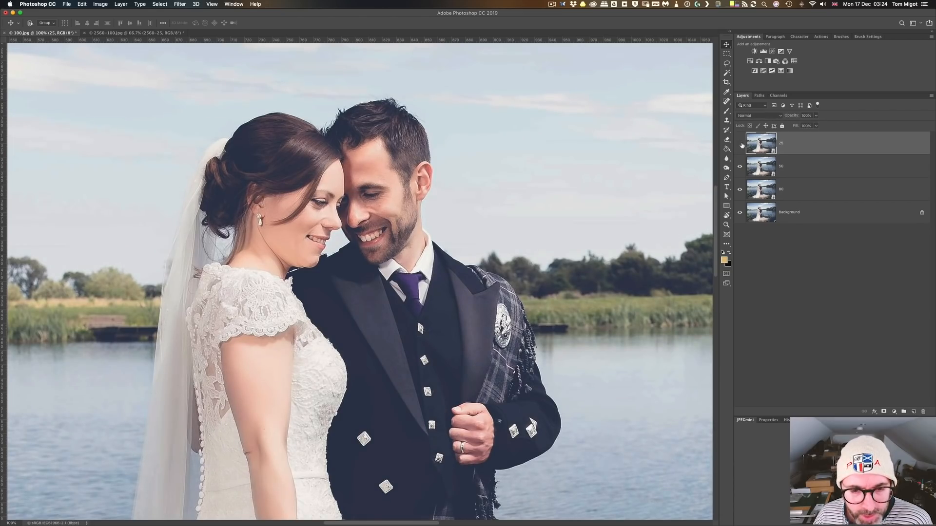
{"action": "left_click", "coordinate": [740, 145]}
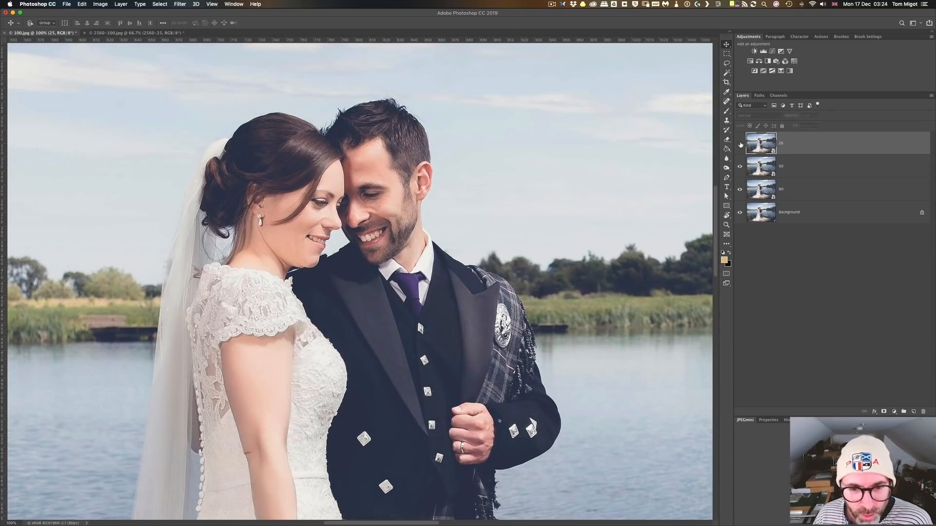
{"action": "left_click", "coordinate": [741, 145]}
{"action": "left_click", "coordinate": [741, 145]}
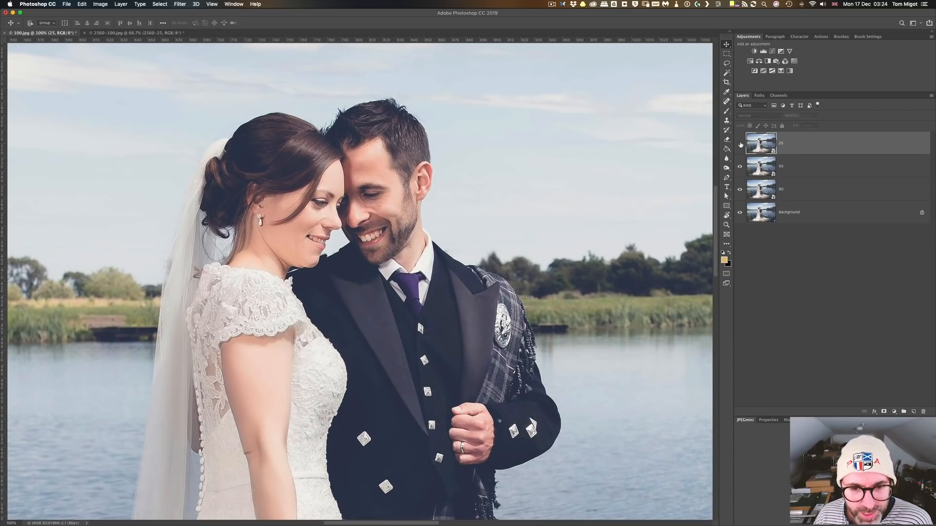
{"action": "left_click", "coordinate": [741, 145]}
{"action": "left_click", "coordinate": [740, 144]}
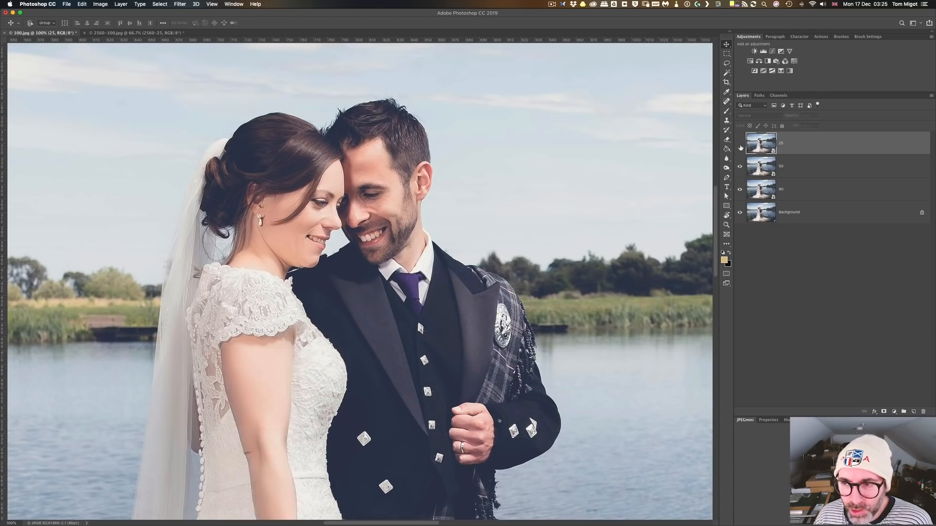
{"action": "left_click", "coordinate": [740, 145]}
{"action": "left_click", "coordinate": [741, 145]}
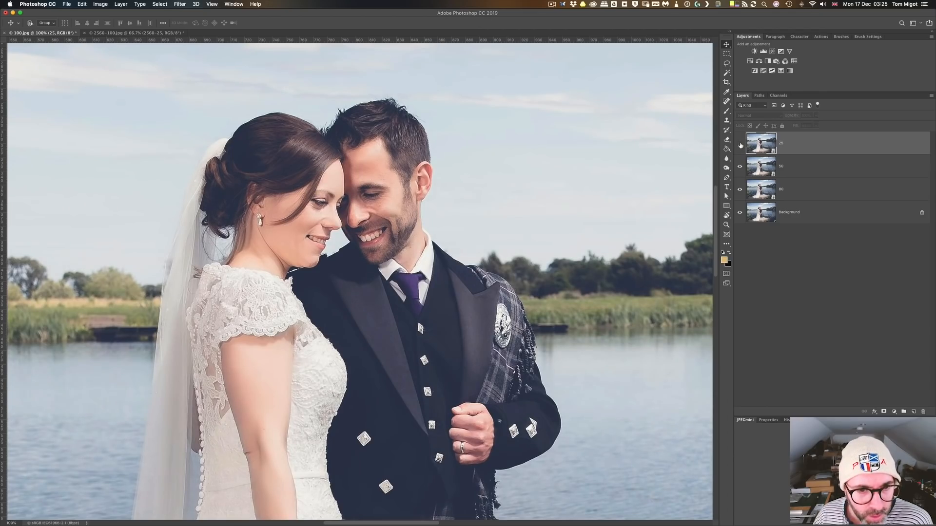
{"action": "left_click", "coordinate": [740, 144]}
{"action": "left_click", "coordinate": [740, 144]}
{"action": "left_click", "coordinate": [741, 144]}
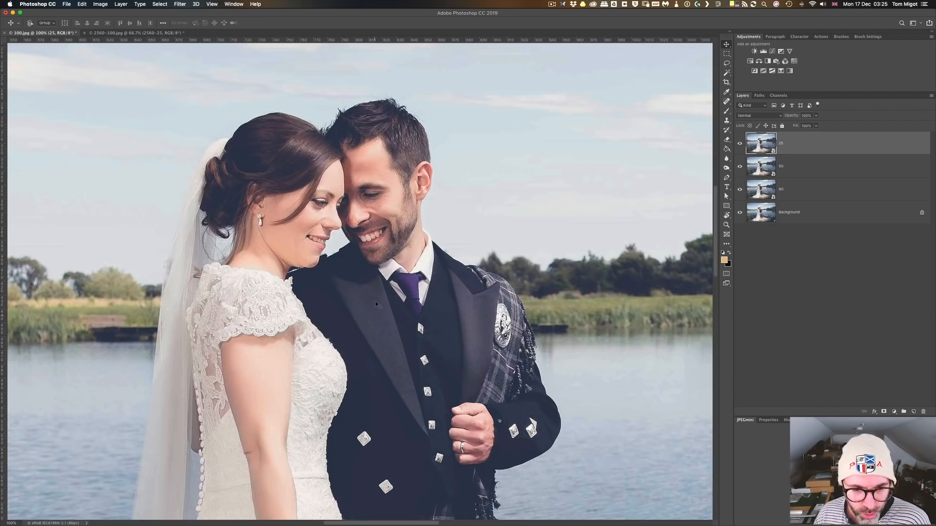
{"action": "left_click", "coordinate": [740, 145]}
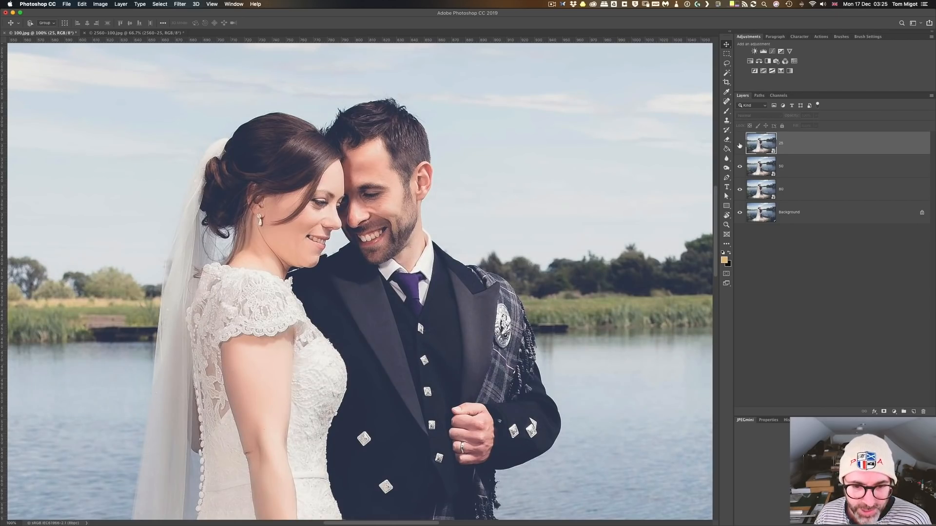
{"action": "left_click", "coordinate": [740, 144]}
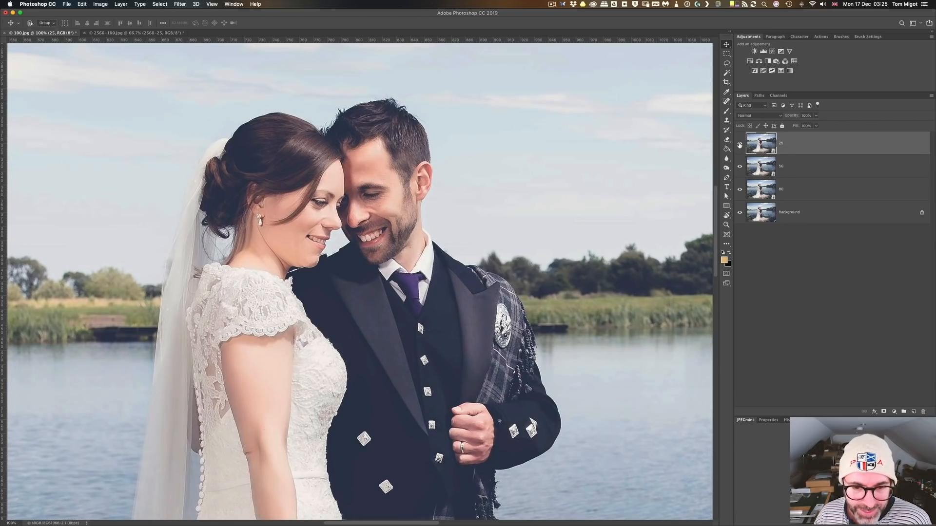
{"action": "left_click", "coordinate": [740, 144]}
{"action": "left_click", "coordinate": [740, 144]}
{"action": "left_click", "coordinate": [739, 145]}
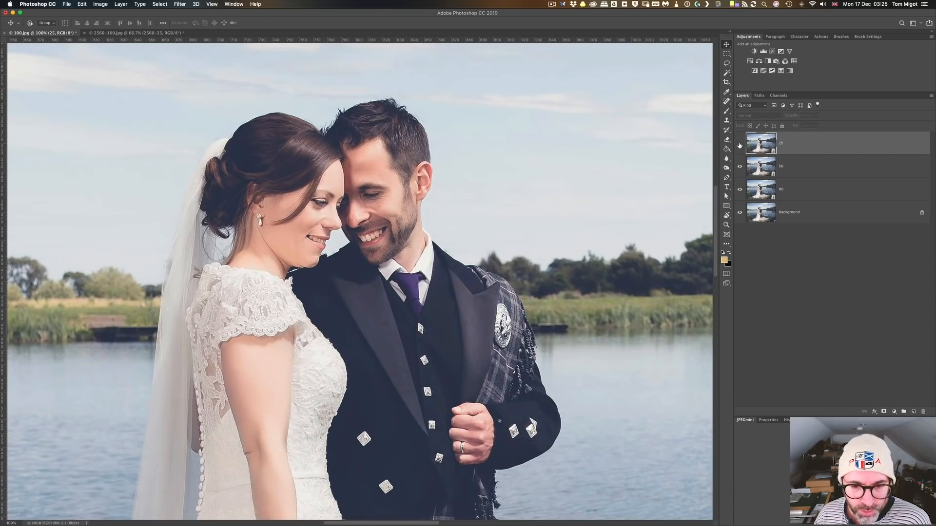
{"action": "left_click", "coordinate": [739, 145]}
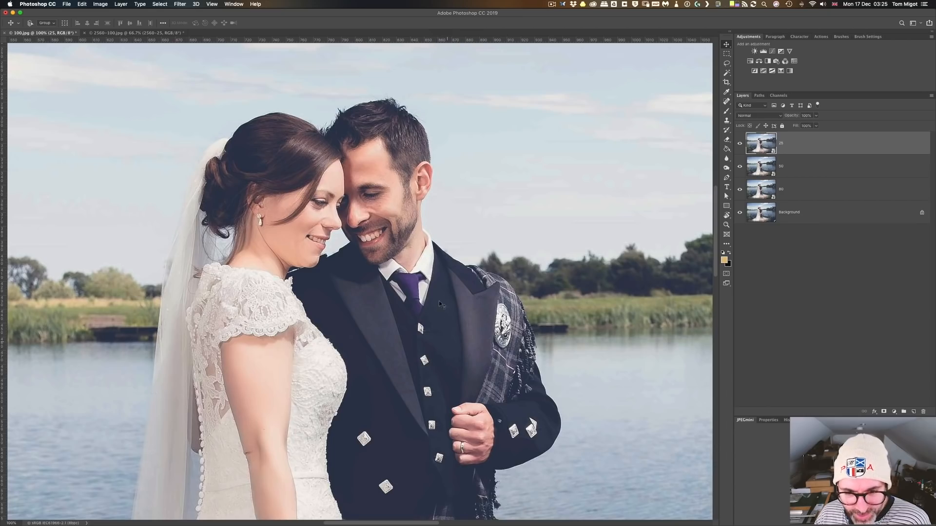
{"action": "left_click", "coordinate": [739, 144]}
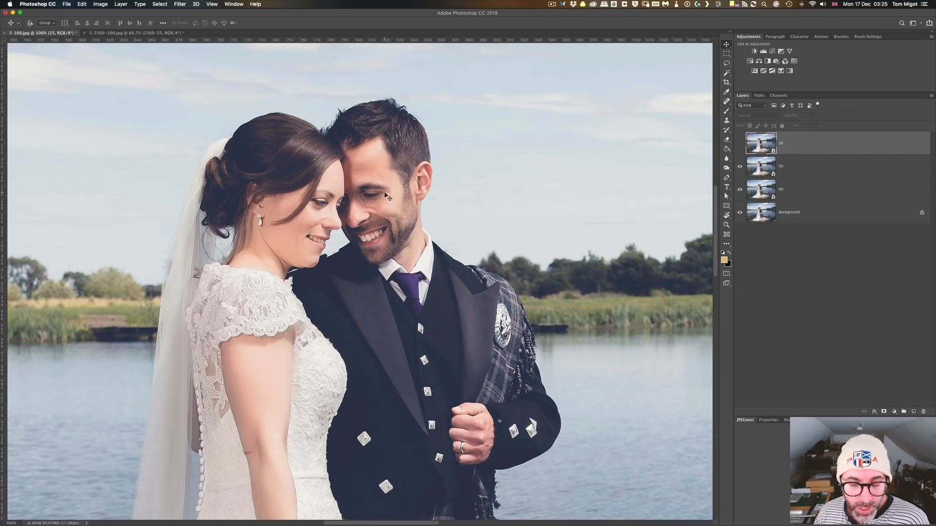
Step: Compare layers 50 and 80 with the Background at 200% zoom on the couple's faces by toggling both layers' visibility
{"action": "key", "text": "super+equal"}
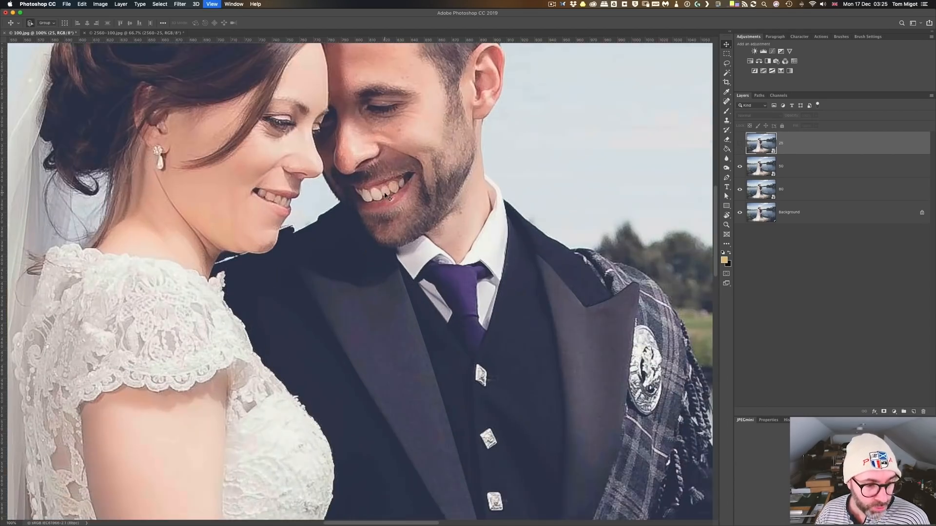
{"action": "scroll", "coordinate": [383, 195], "scroll_direction": "up", "scroll_amount": 5}
{"action": "scroll", "coordinate": [384, 195], "scroll_direction": "left", "scroll_amount": 2}
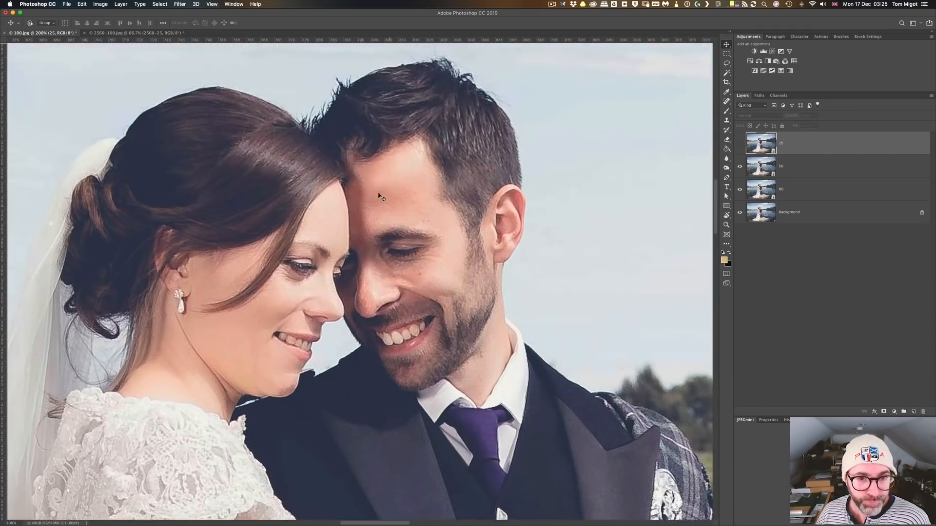
{"action": "left_click", "coordinate": [740, 166]}
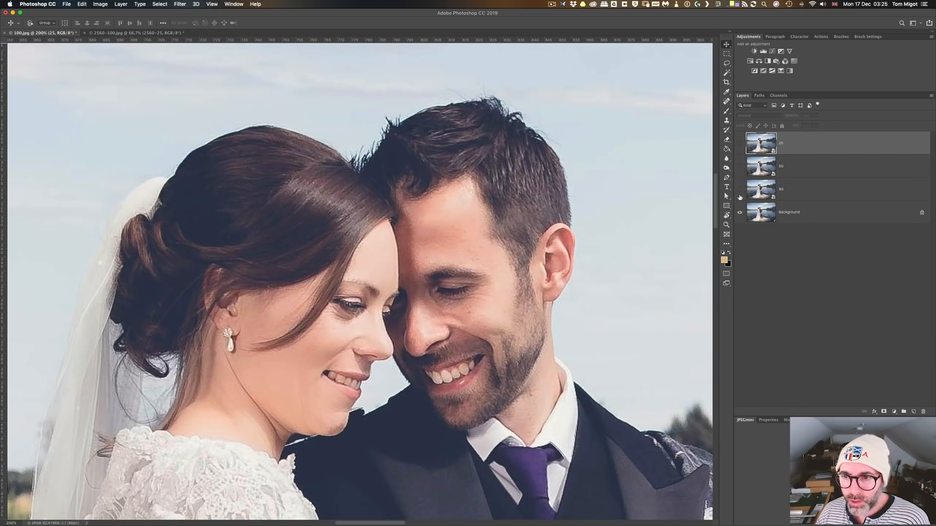
{"action": "left_click", "coordinate": [740, 189]}
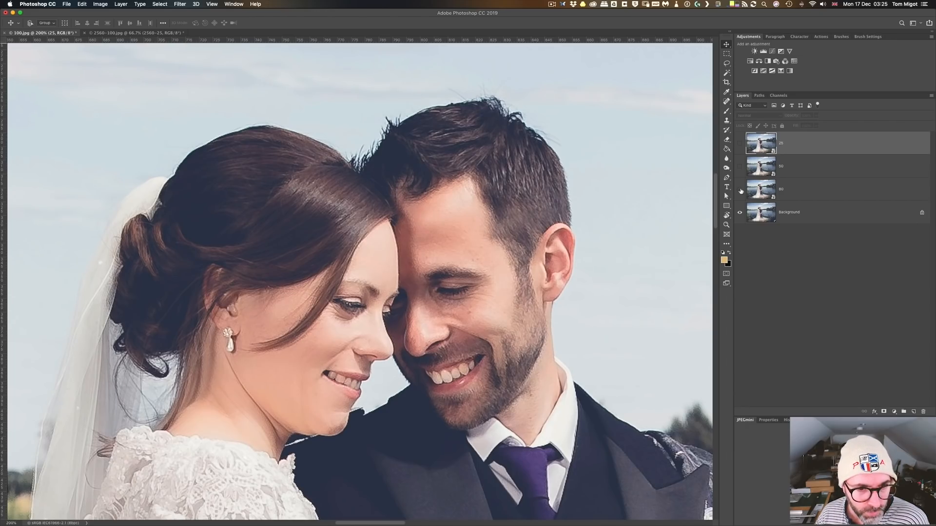
{"action": "left_click", "coordinate": [740, 190]}
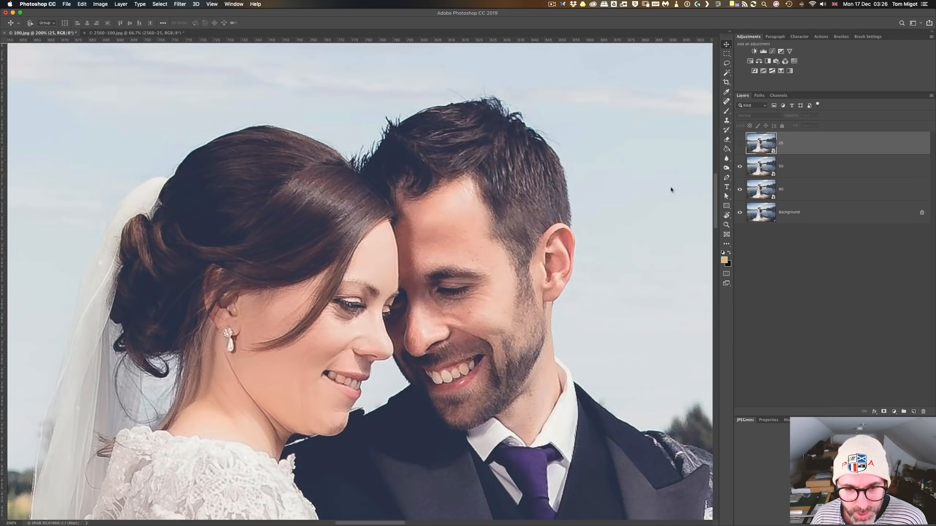
{"action": "left_click", "coordinate": [741, 167]}
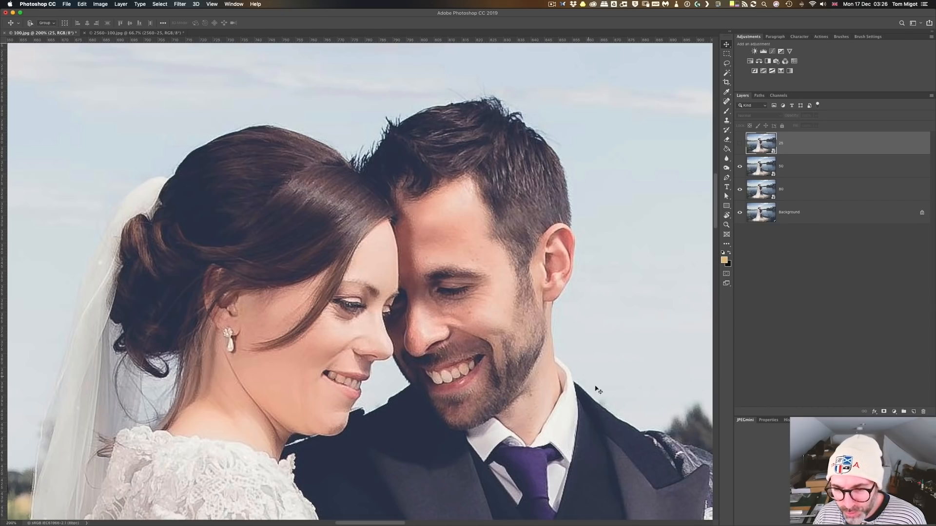
Step: Examine the couple and surrounding sky at 200% zoom, repeatedly toggling layer 25 to compare it with layer 50
{"action": "scroll", "coordinate": [501, 328], "scroll_direction": "right", "scroll_amount": 10}
{"action": "scroll", "coordinate": [501, 328], "scroll_direction": "down", "scroll_amount": 3}
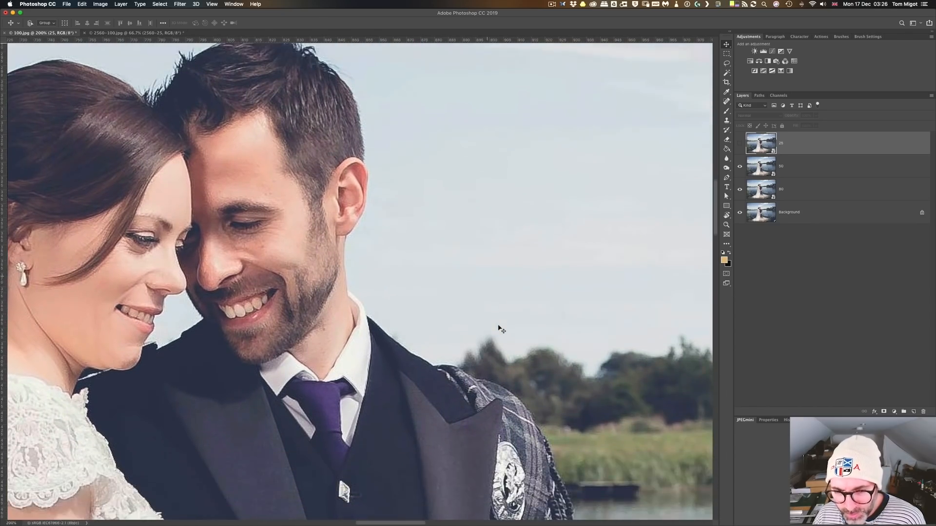
{"action": "scroll", "coordinate": [381, 170], "scroll_direction": "up", "scroll_amount": 3}
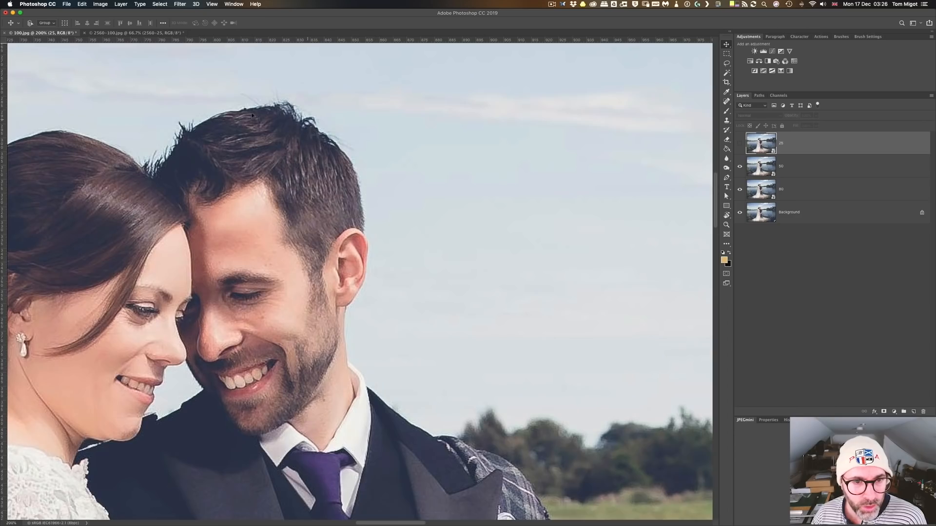
{"action": "scroll", "coordinate": [250, 185], "scroll_direction": "left", "scroll_amount": 7}
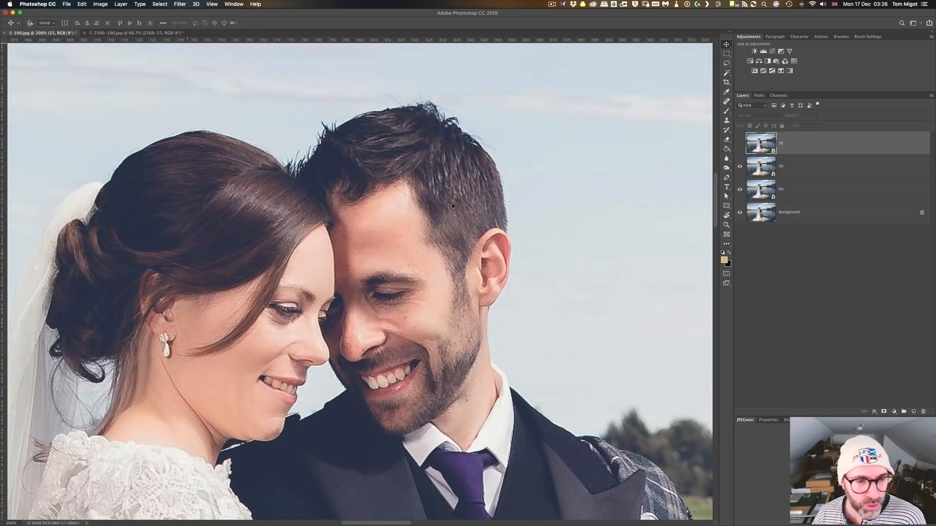
{"action": "left_click", "coordinate": [739, 145]}
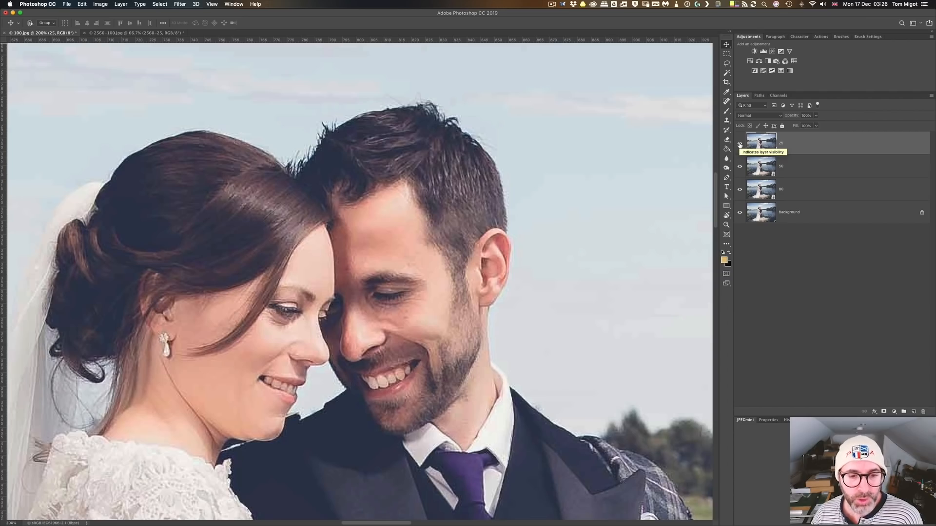
{"action": "left_click", "coordinate": [740, 145]}
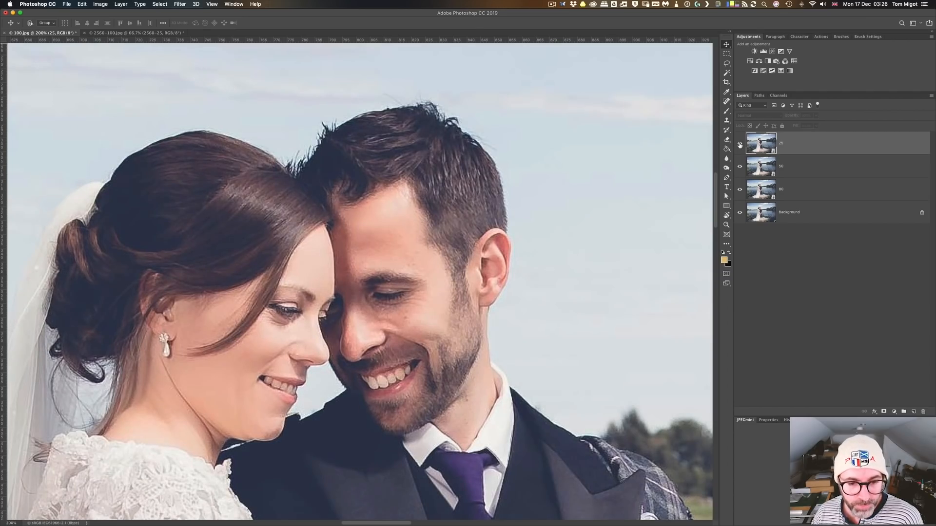
{"action": "left_click", "coordinate": [740, 145]}
{"action": "left_click", "coordinate": [740, 145]}
{"action": "left_click", "coordinate": [739, 145]}
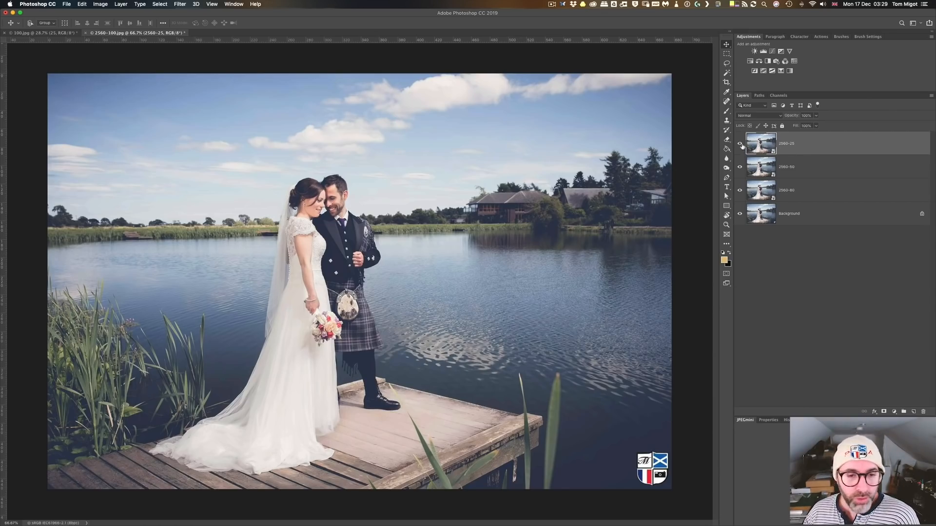
Step: Hide layers 2560-25, 2560-50 and 2560-80 in 2560-100.jpg, leaving only the Background visible
{"action": "left_click_drag", "start_coordinate": [740, 145], "coordinate": [741, 194]}
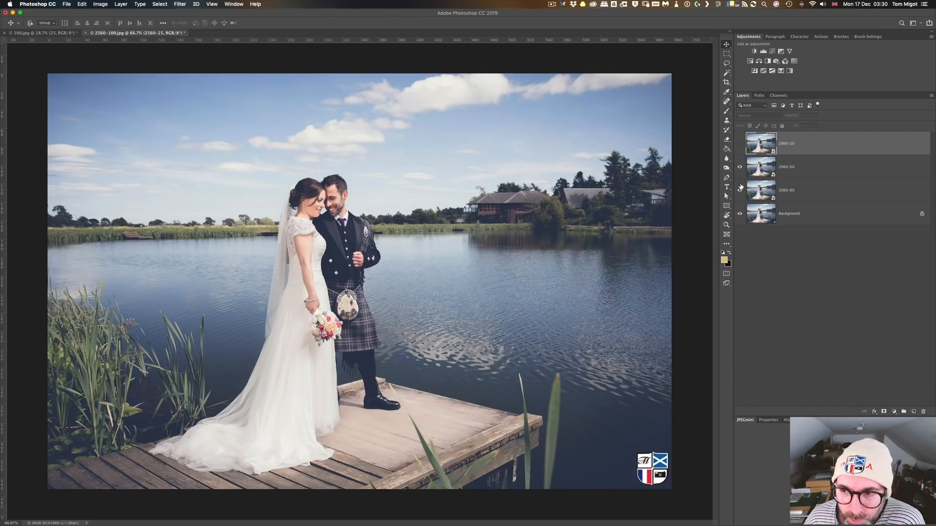
{"action": "left_click", "coordinate": [739, 189]}
{"action": "left_click", "coordinate": [740, 167]}
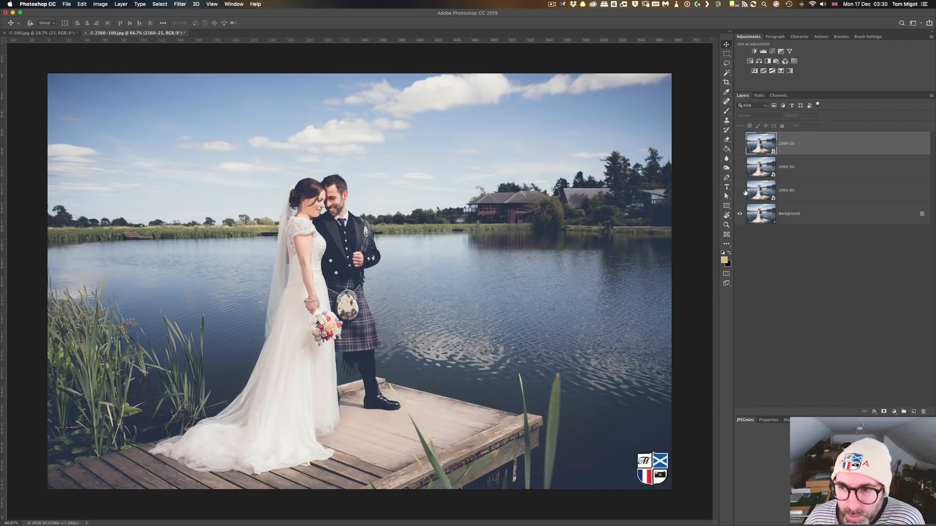
Step: Compare layer 2560-25 with the Background across the whole image by repeatedly toggling that layer, leaving it hidden
{"action": "left_click", "coordinate": [740, 145]}
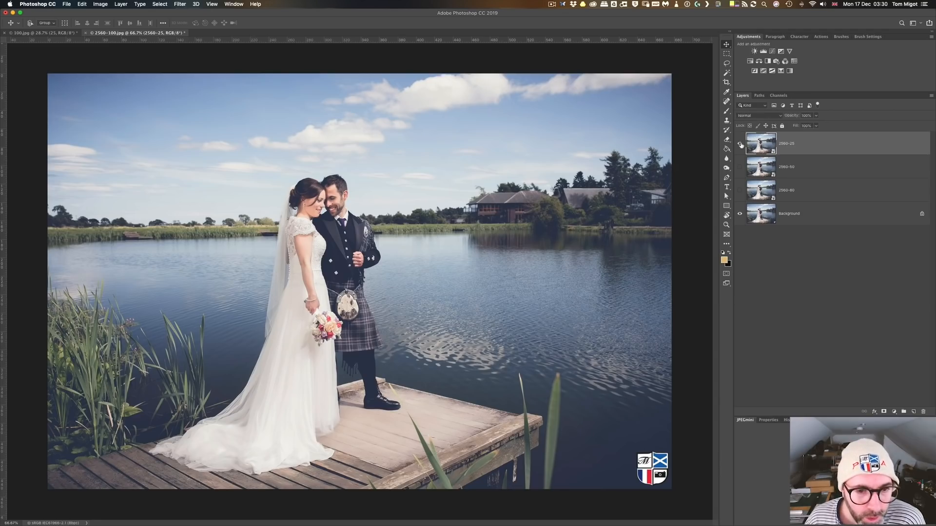
{"action": "left_click", "coordinate": [741, 144]}
{"action": "left_click", "coordinate": [741, 145]}
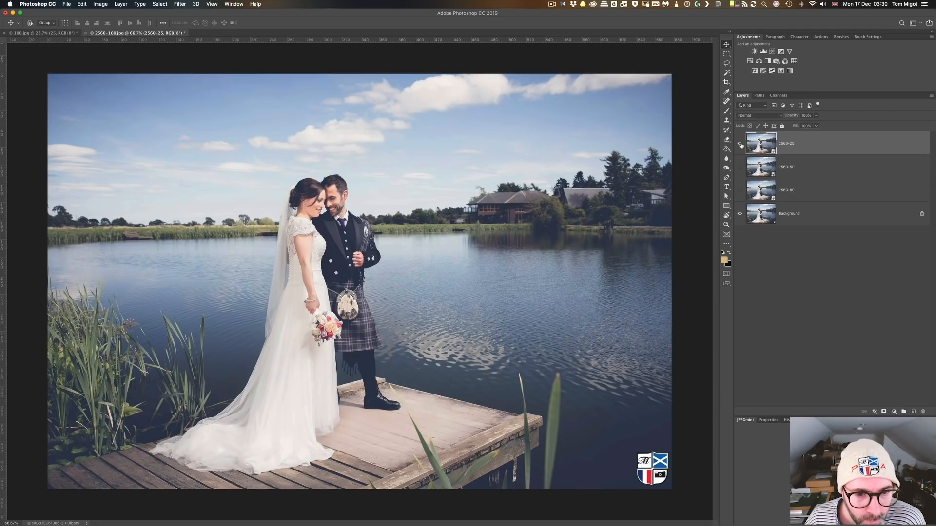
{"action": "left_click", "coordinate": [740, 145]}
{"action": "left_click", "coordinate": [740, 145]}
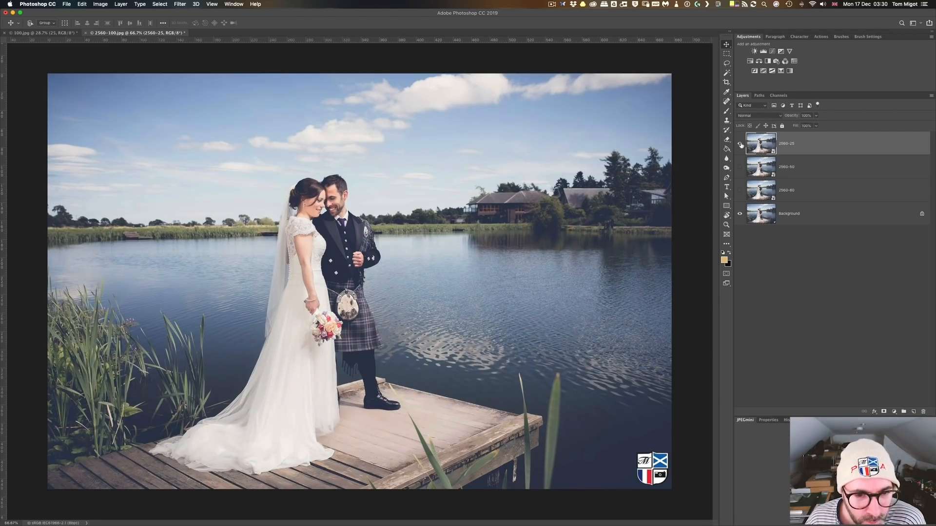
{"action": "left_click", "coordinate": [741, 145]}
{"action": "left_click", "coordinate": [740, 145]}
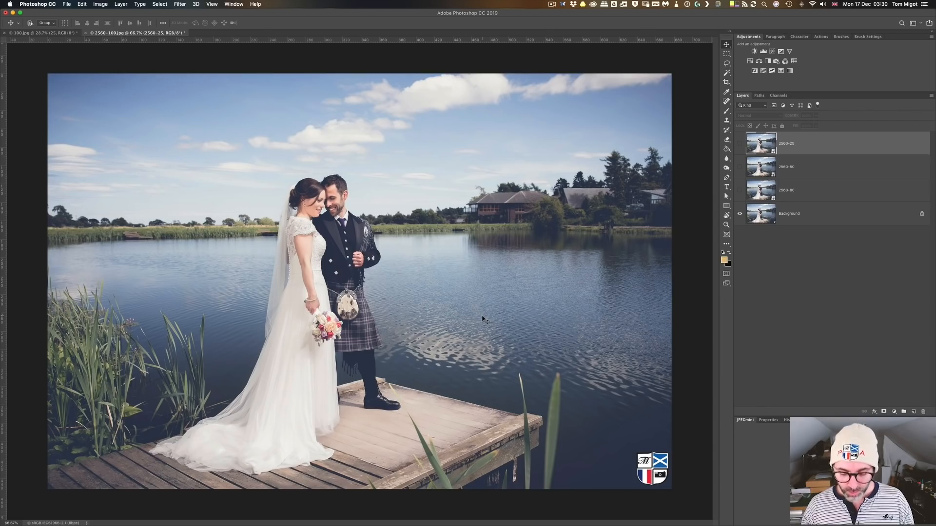
Step: Compare the 2560-80, 2560-50 and 2560-25 layers with the Background at 200% zoom on the couple by toggling each layer
{"action": "key", "text": "super+1"}
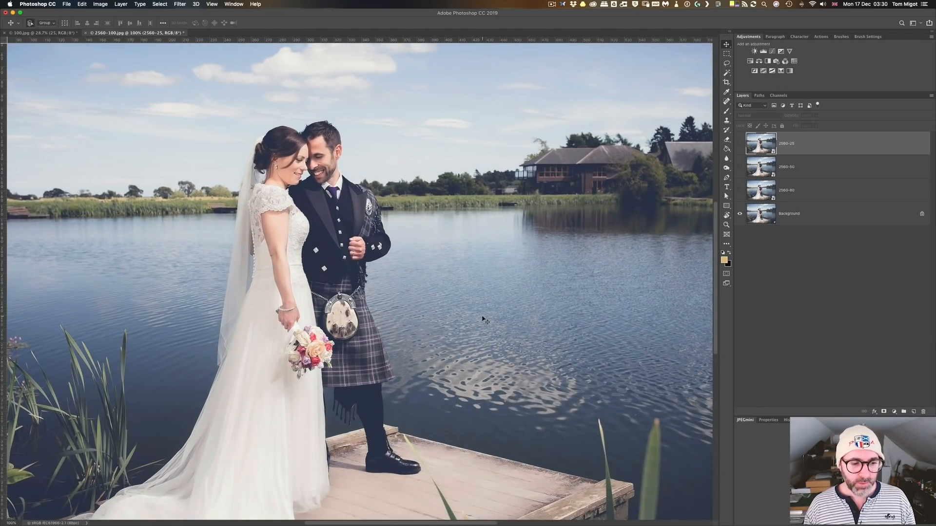
{"action": "key", "text": "super+equal"}
{"action": "scroll", "coordinate": [484, 320], "scroll_direction": "up", "scroll_amount": 5}
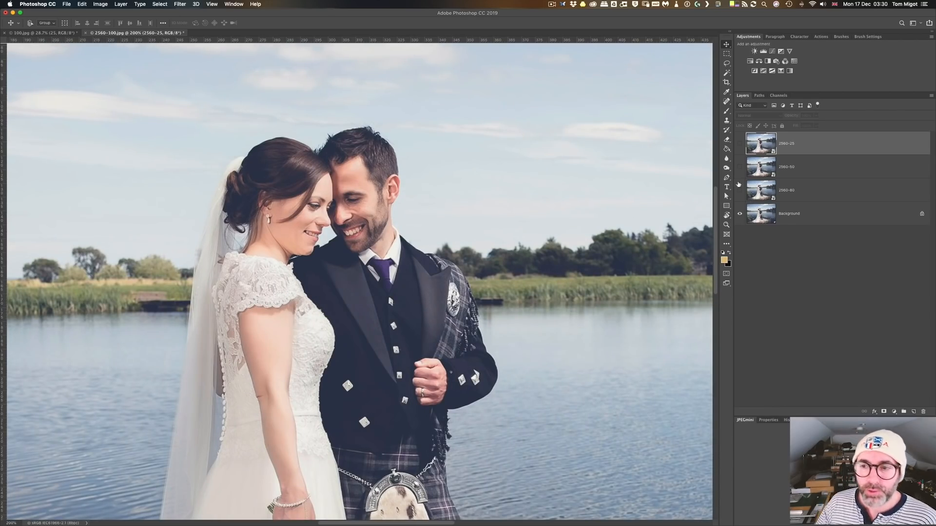
{"action": "scroll", "coordinate": [435, 315], "scroll_direction": "left", "scroll_amount": 5}
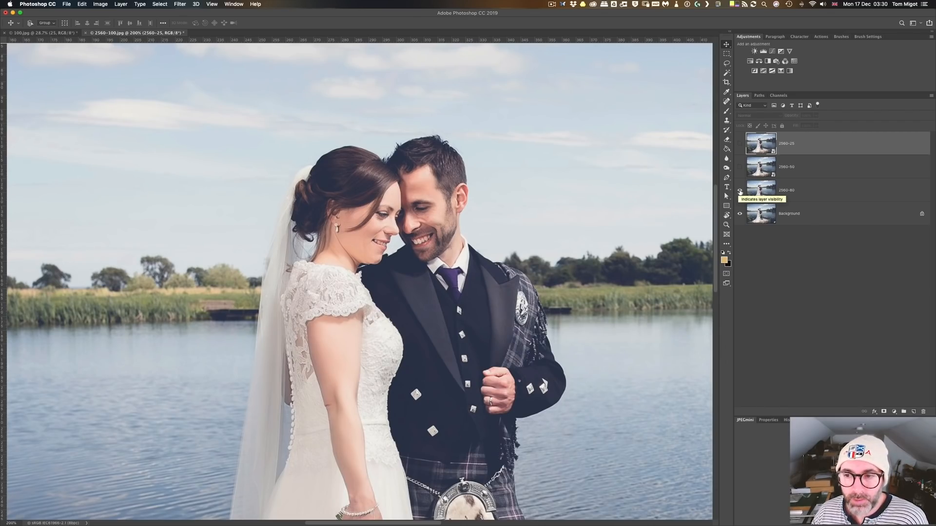
{"action": "left_click", "coordinate": [740, 192]}
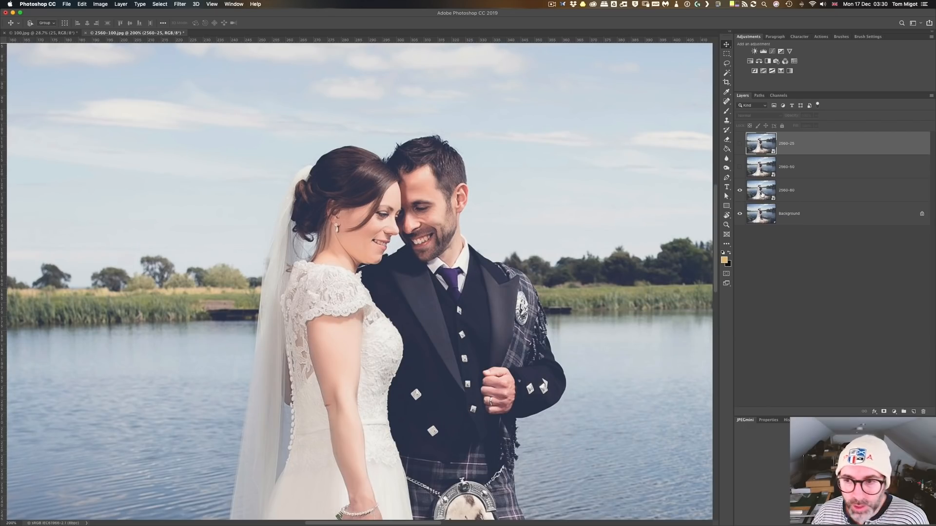
{"action": "left_click", "coordinate": [740, 193]}
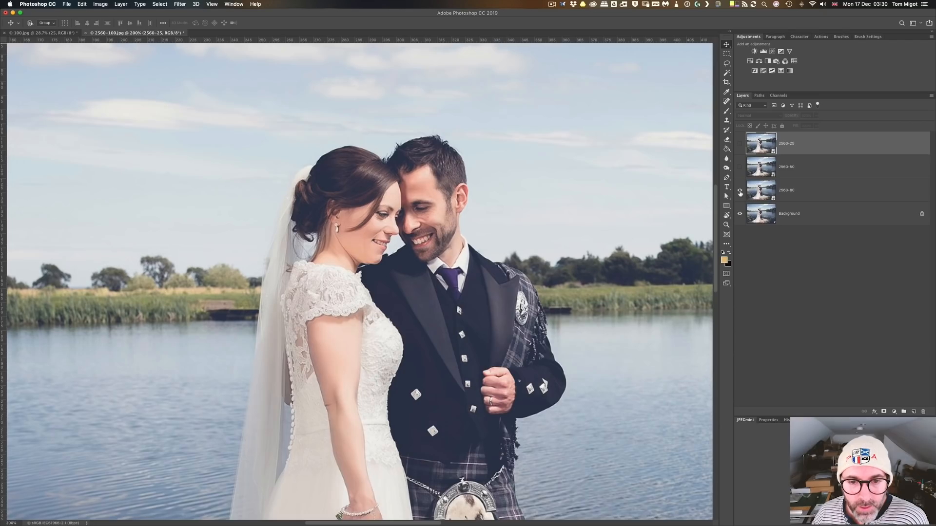
{"action": "left_click", "coordinate": [739, 192]}
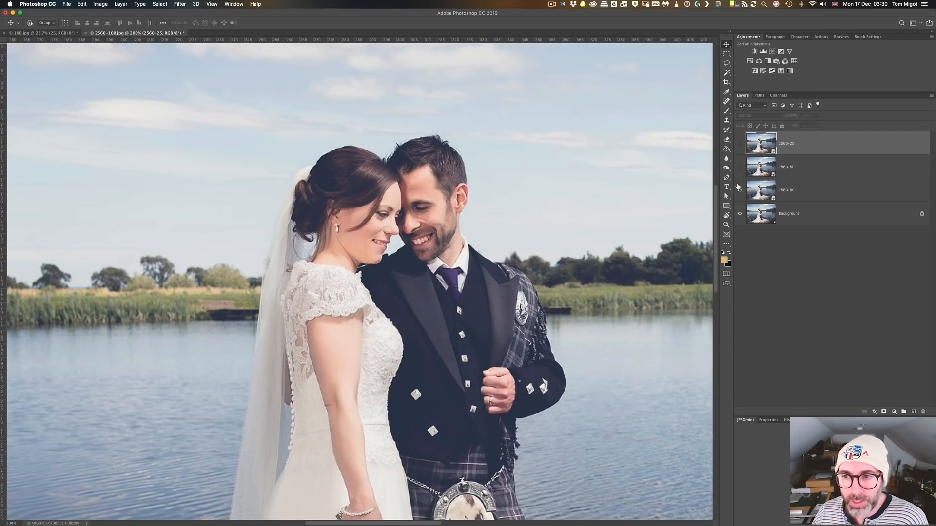
{"action": "left_click", "coordinate": [740, 191]}
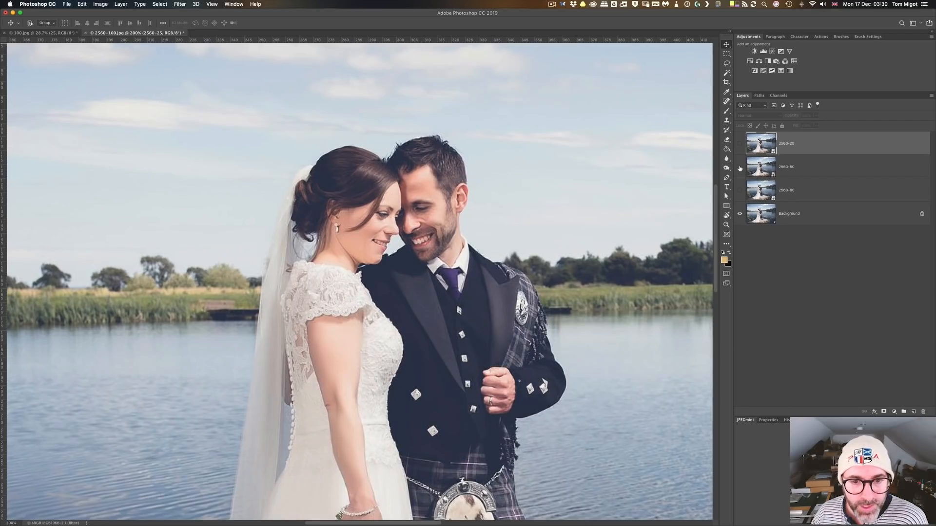
{"action": "left_click", "coordinate": [740, 168]}
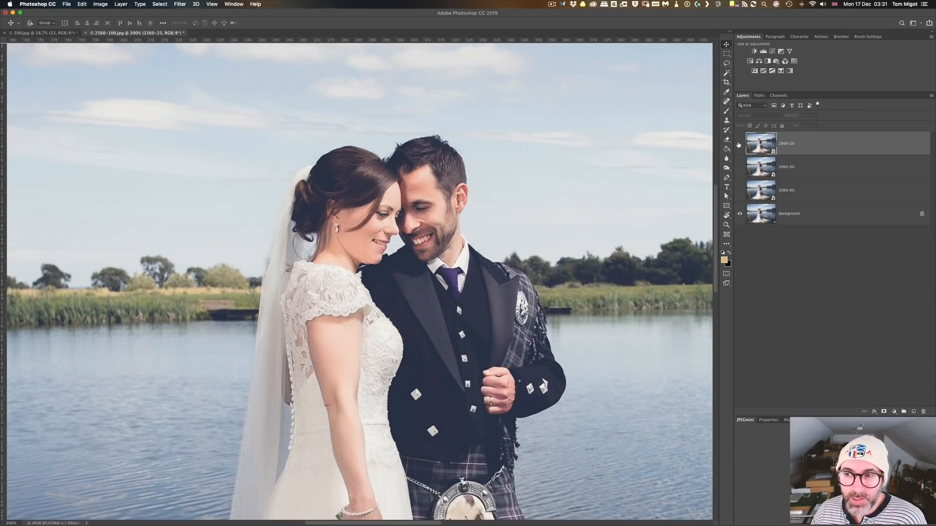
{"action": "left_click", "coordinate": [740, 145]}
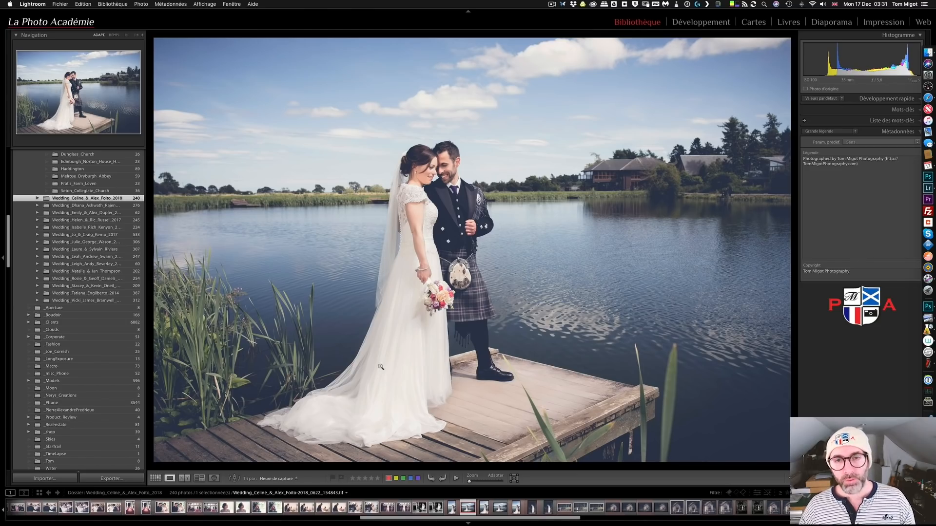
Step: Switch from Lightroom to the JPEGmini Pro window on Desktop 2 and reposition it slightly
{"action": "key", "text": "ctrl+Up"}
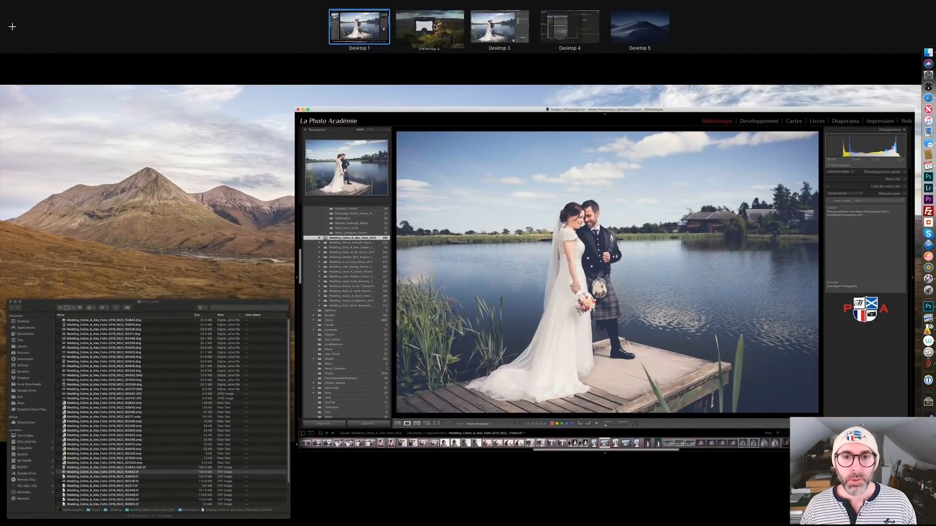
{"action": "left_click", "coordinate": [435, 27]}
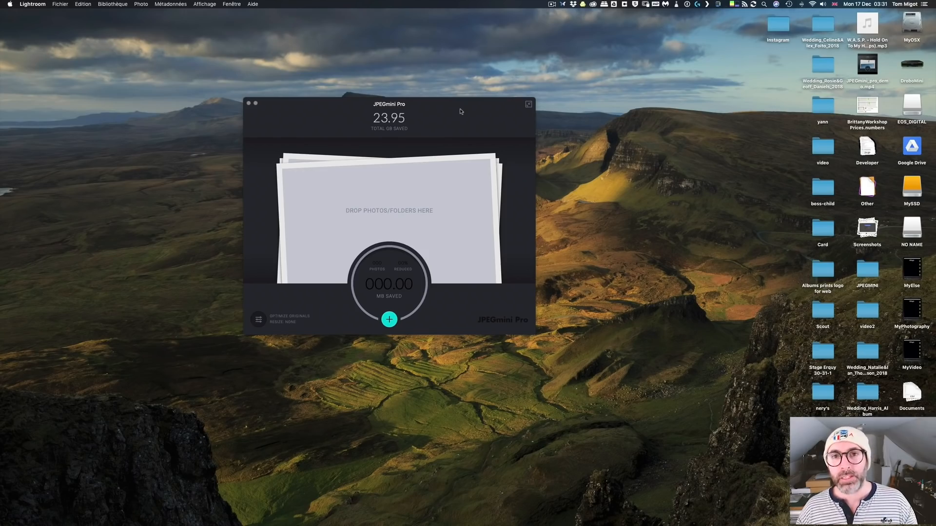
{"action": "left_click_drag", "start_coordinate": [461, 111], "coordinate": [431, 97]}
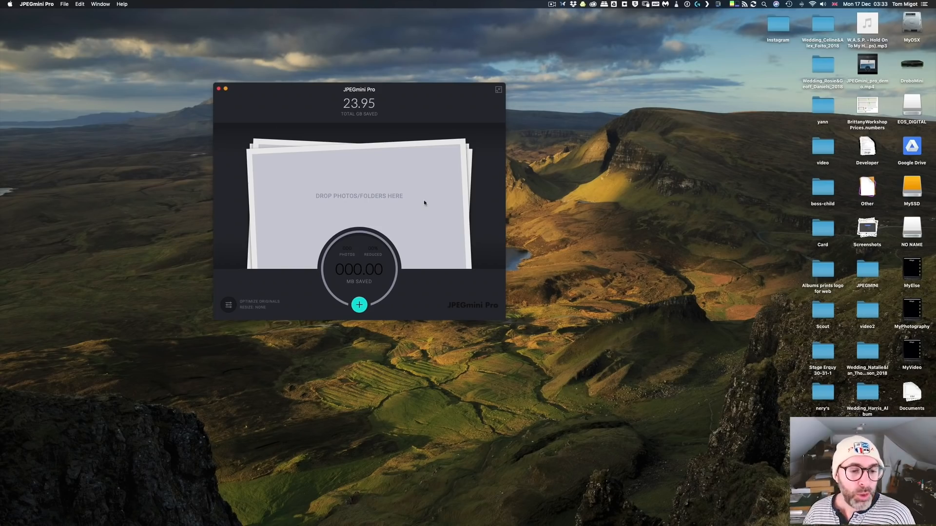
Step: Review the JPEGmini Pro optimization preferences, including Optimize Originals, Export to Folder and the resize choices, and cancel without applying
{"action": "left_click", "coordinate": [229, 305]}
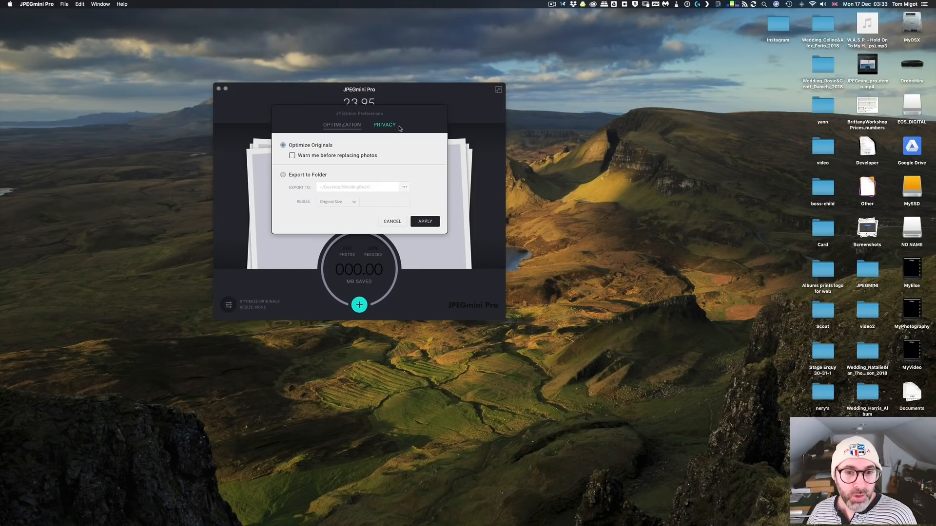
{"action": "left_click_drag", "start_coordinate": [400, 128], "coordinate": [646, 161]}
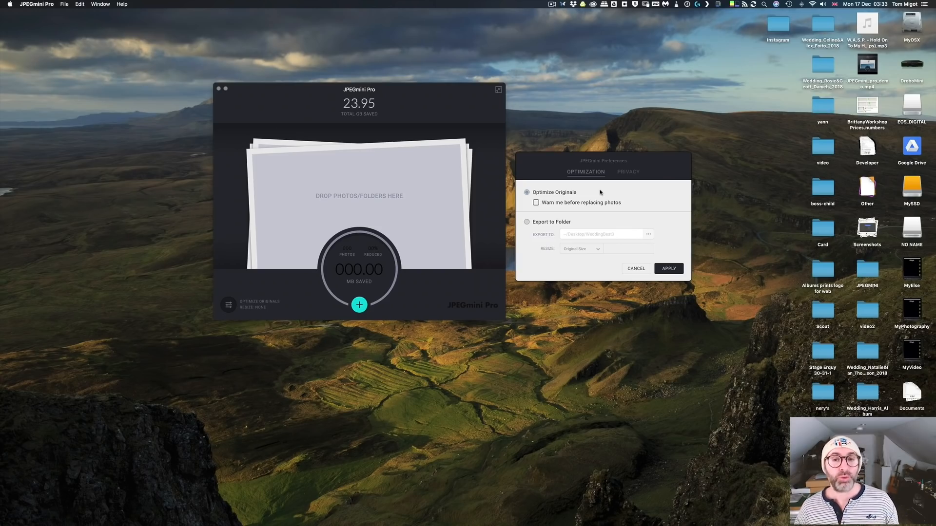
{"action": "left_click", "coordinate": [557, 225]}
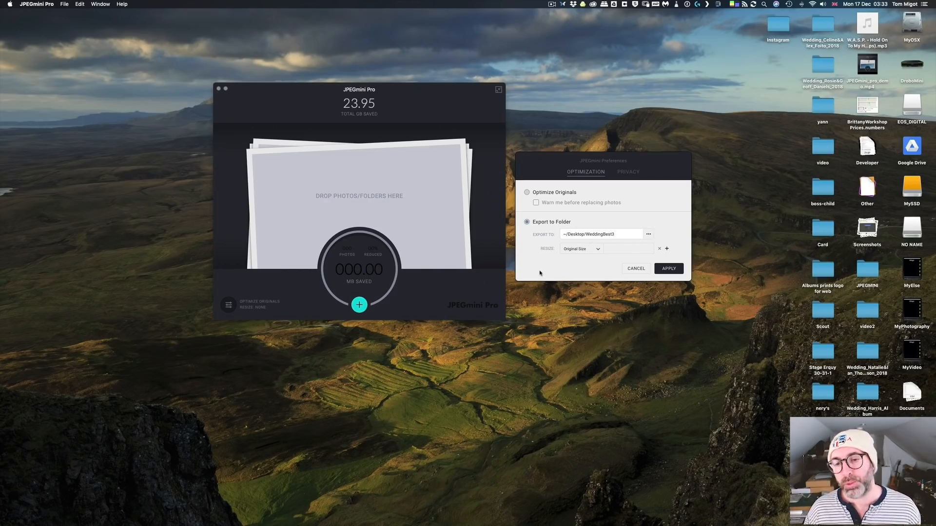
{"action": "left_click", "coordinate": [598, 250]}
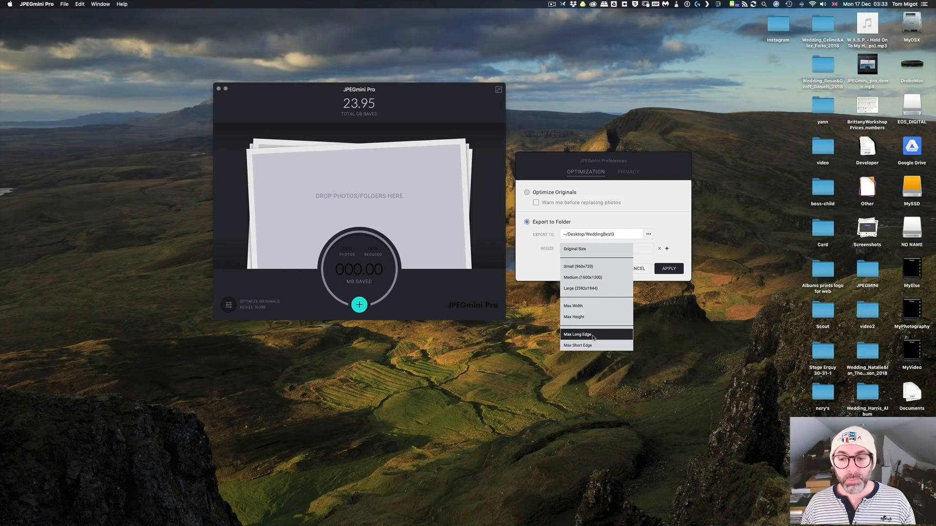
{"action": "left_click", "coordinate": [641, 211]}
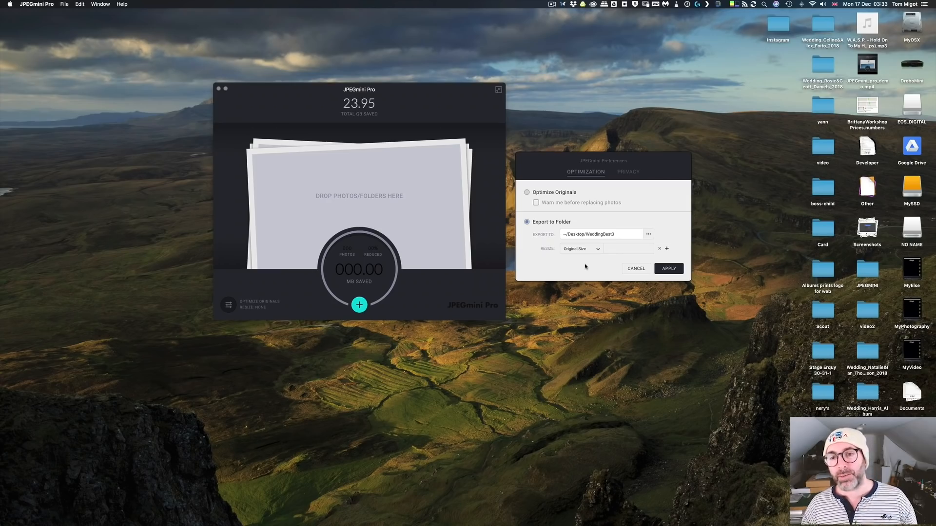
{"action": "left_click", "coordinate": [527, 193]}
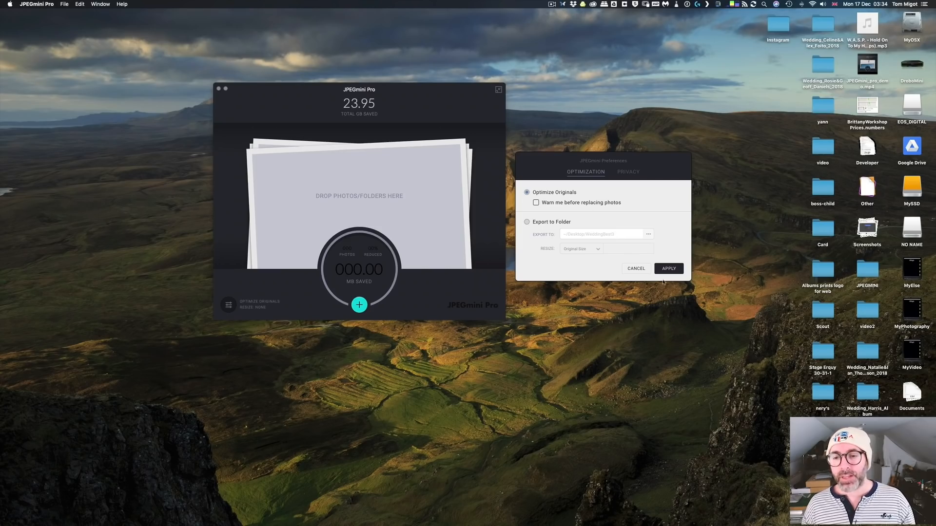
{"action": "left_click", "coordinate": [634, 269]}
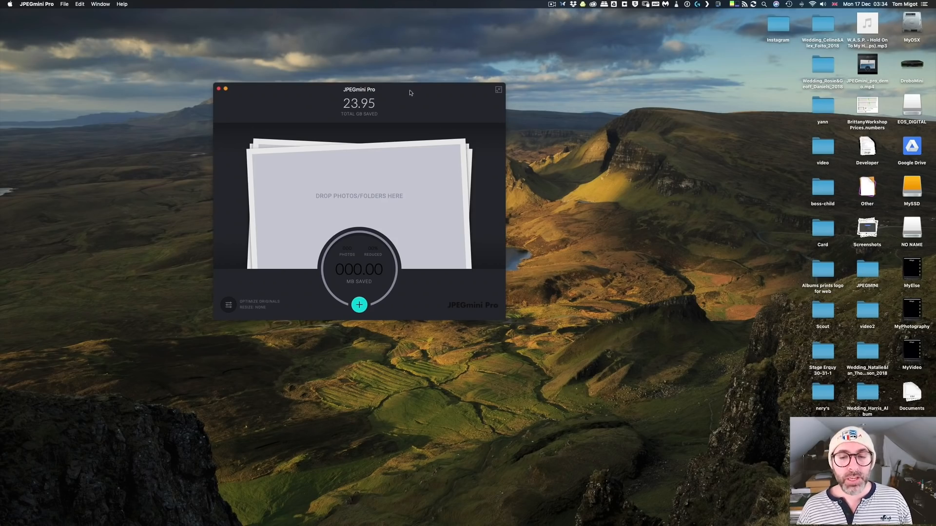
Step: Switch to Lightroom, open the export settings and locate jpegmini.lrplugin in the Plugins folder through the plug-in manager, returning to the export settings
{"action": "left_click_drag", "start_coordinate": [413, 91], "coordinate": [308, 82]}
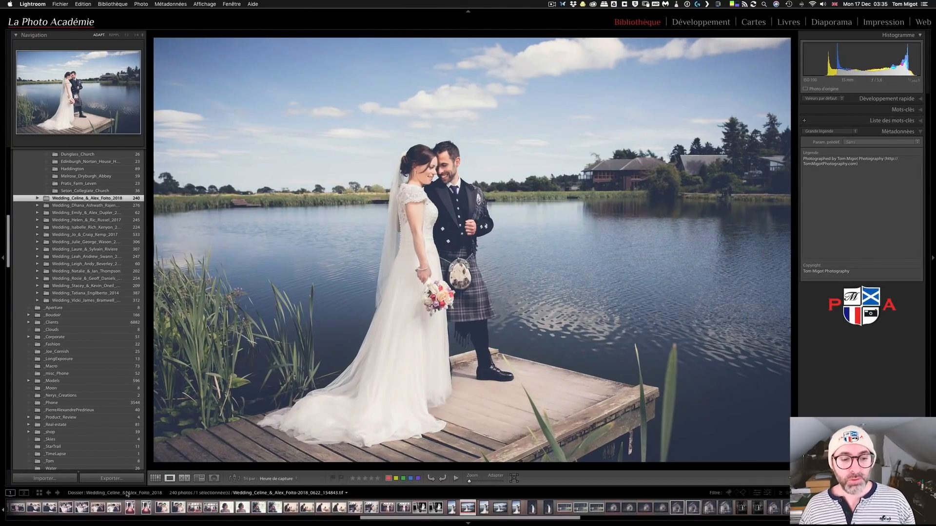
{"action": "left_click", "coordinate": [111, 479]}
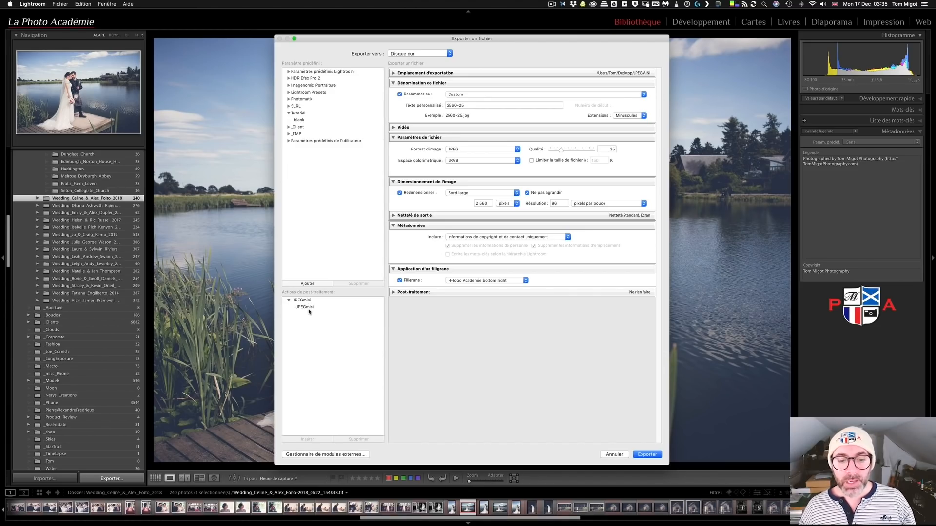
{"action": "left_click", "coordinate": [313, 454]}
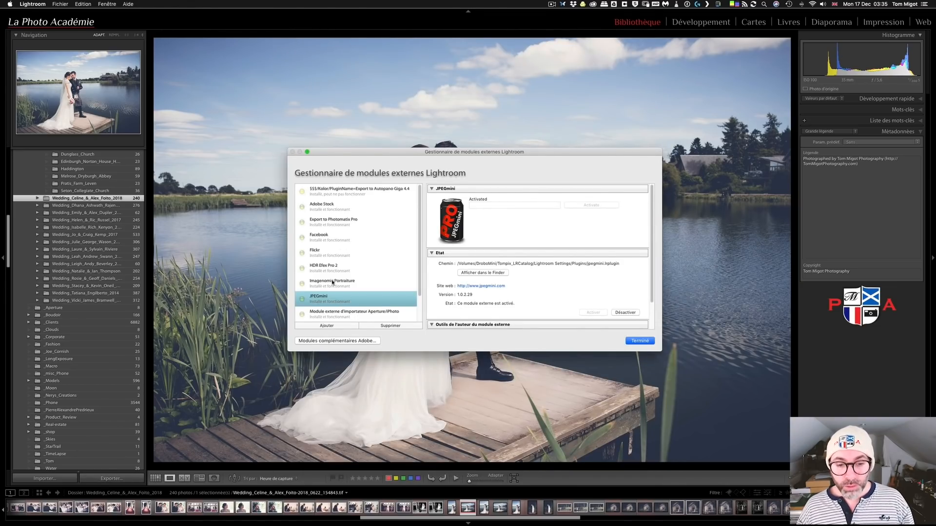
{"action": "left_click", "coordinate": [324, 326]}
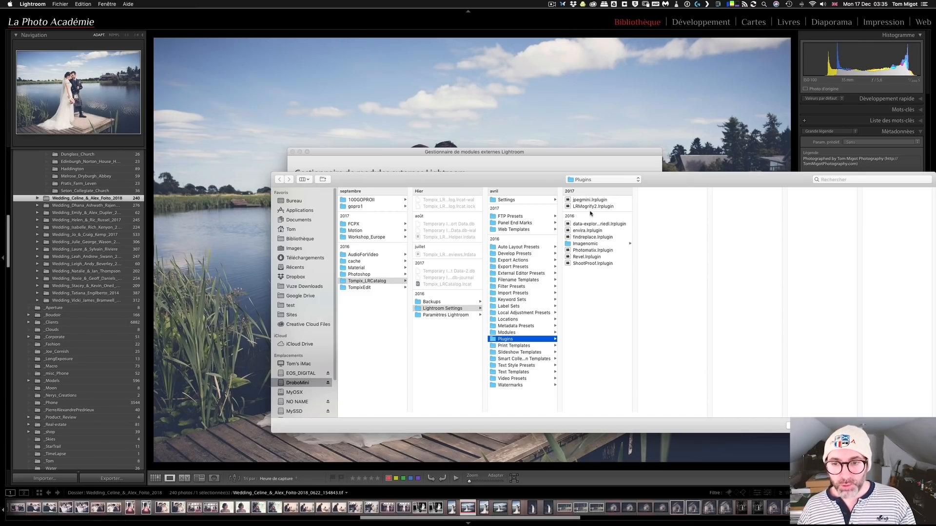
{"action": "left_click", "coordinate": [589, 200]}
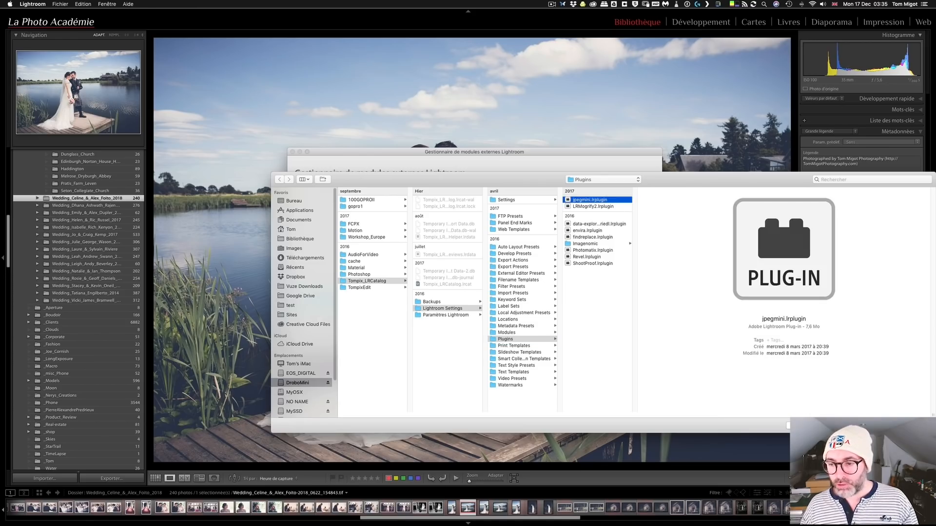
{"action": "left_click", "coordinate": [787, 425]}
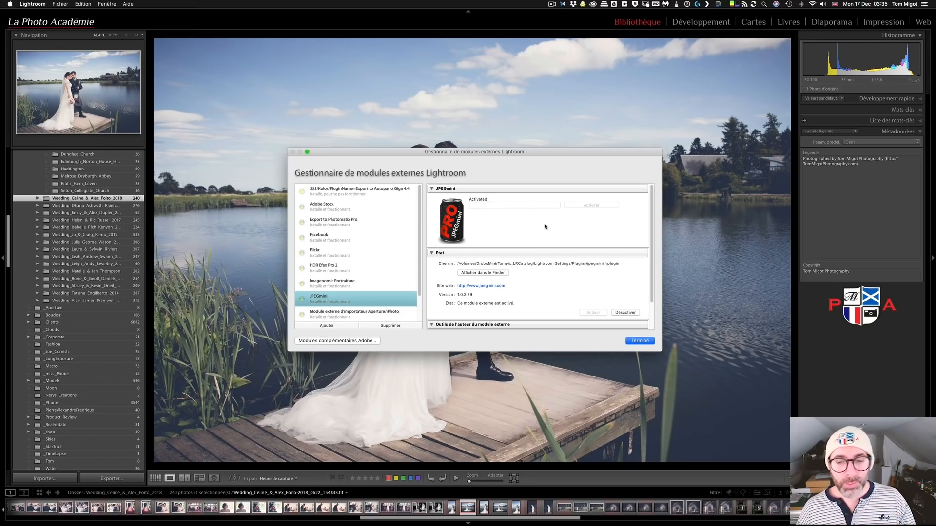
{"action": "left_click", "coordinate": [640, 341]}
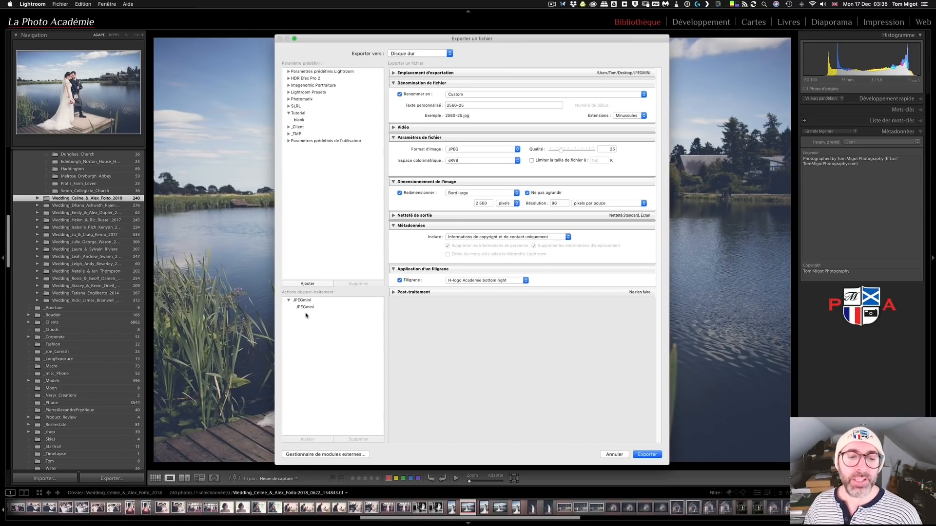
Step: Add the JPEGmini post-processing action to the export and set the custom file name to 2560-jpegmini
{"action": "left_click", "coordinate": [304, 307]}
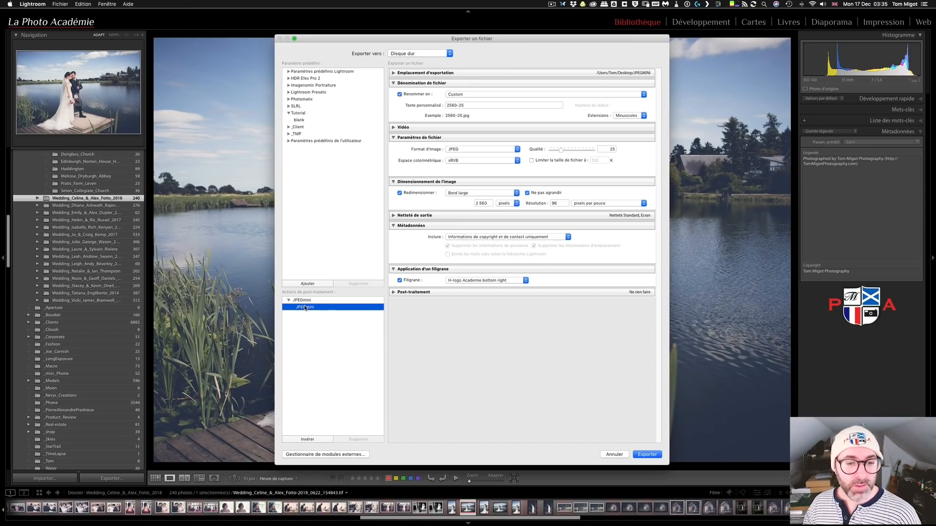
{"action": "left_click", "coordinate": [312, 439]}
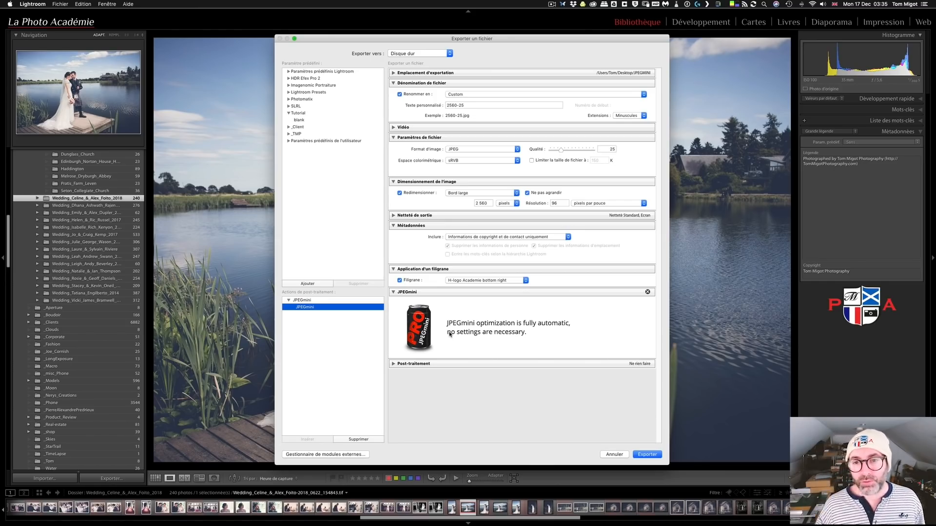
{"action": "left_click", "coordinate": [461, 106]}
{"action": "double_click", "coordinate": [461, 105]}
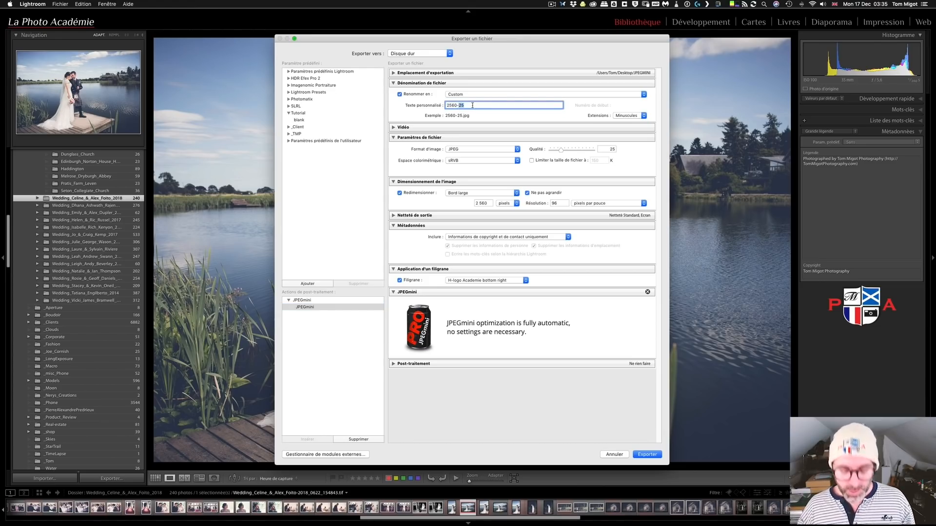
{"action": "type", "text": "jpegmini"}
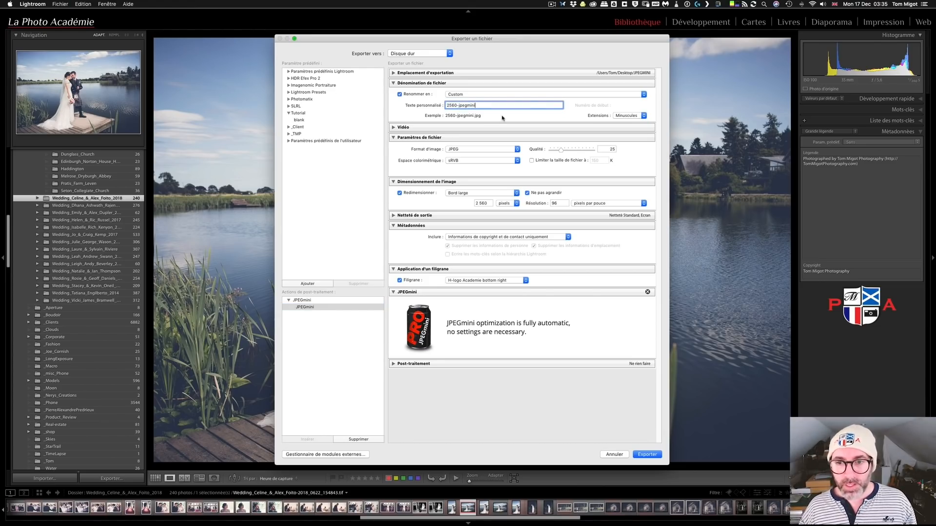
Step: Set the JPEG quality to 100 and export the 2560-pixel photo
{"action": "left_click", "coordinate": [561, 150]}
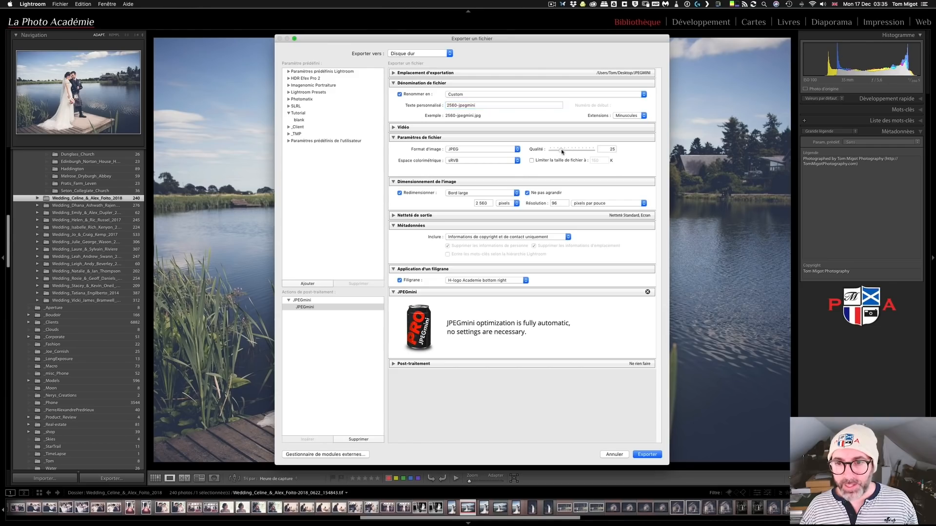
{"action": "left_click_drag", "start_coordinate": [562, 152], "coordinate": [633, 154]}
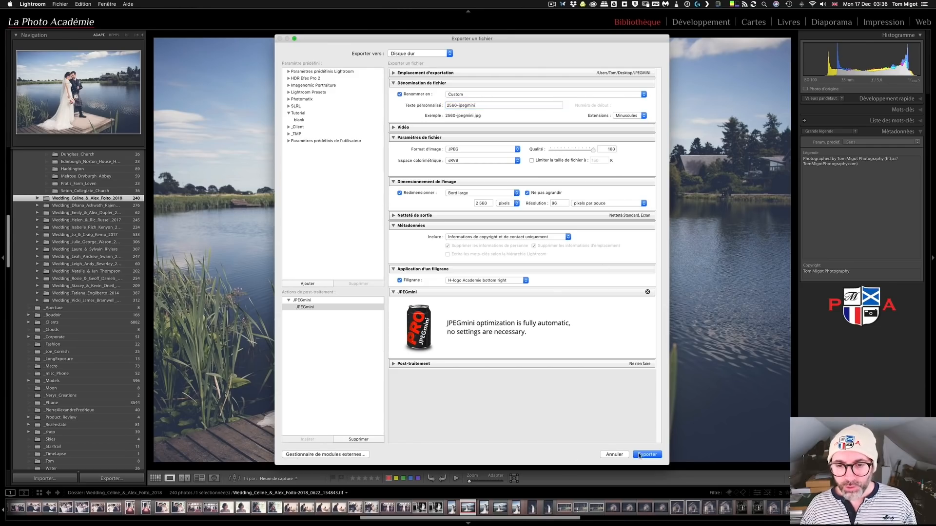
{"action": "left_click", "coordinate": [640, 454]}
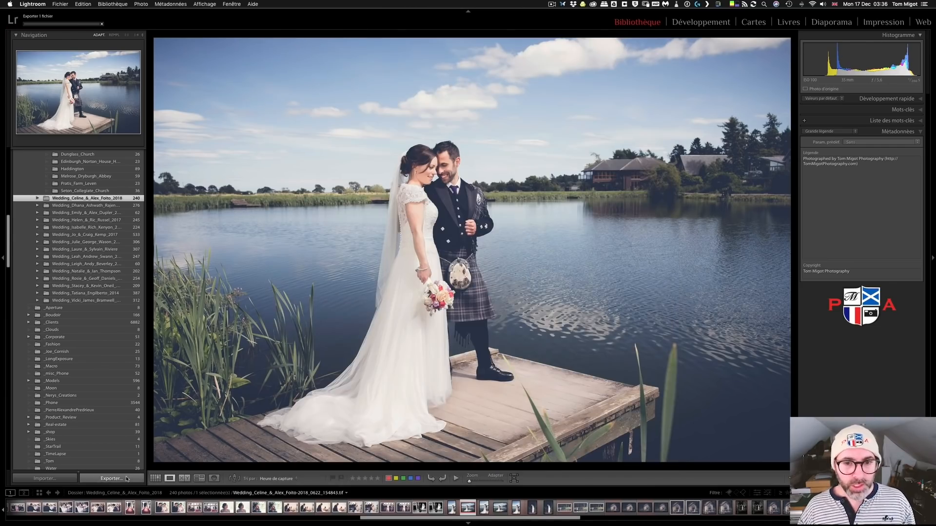
Step: Export the photo again at full size with resizing turned off and the custom file name jpegmini
{"action": "left_click", "coordinate": [127, 479]}
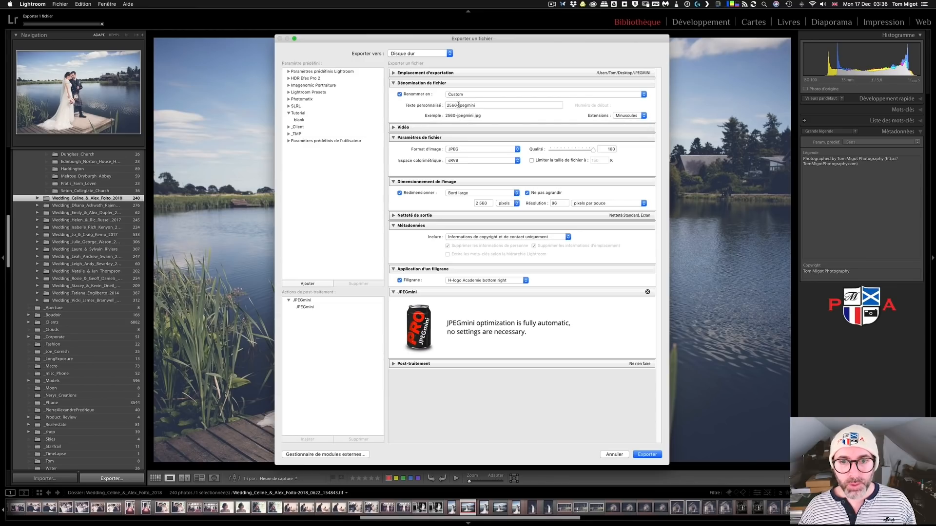
{"action": "left_click", "coordinate": [459, 105]}
{"action": "left_click_drag", "start_coordinate": [459, 105], "coordinate": [441, 105]}
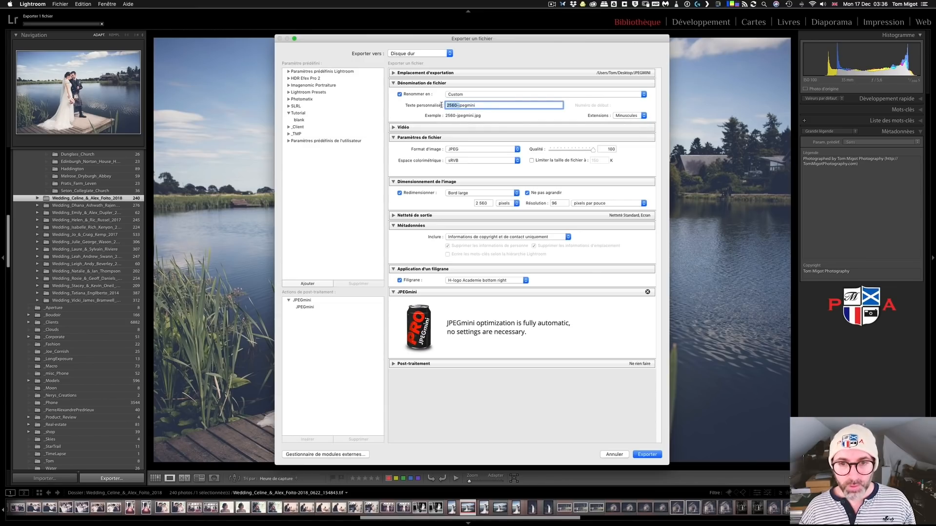
{"action": "key", "text": "BackSpace"}
{"action": "left_click", "coordinate": [417, 194]}
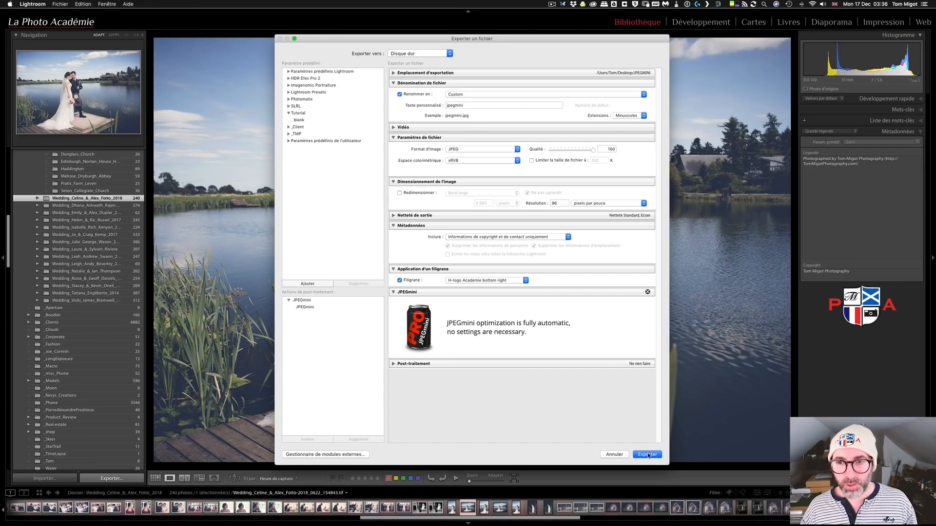
{"action": "left_click", "coordinate": [647, 454]}
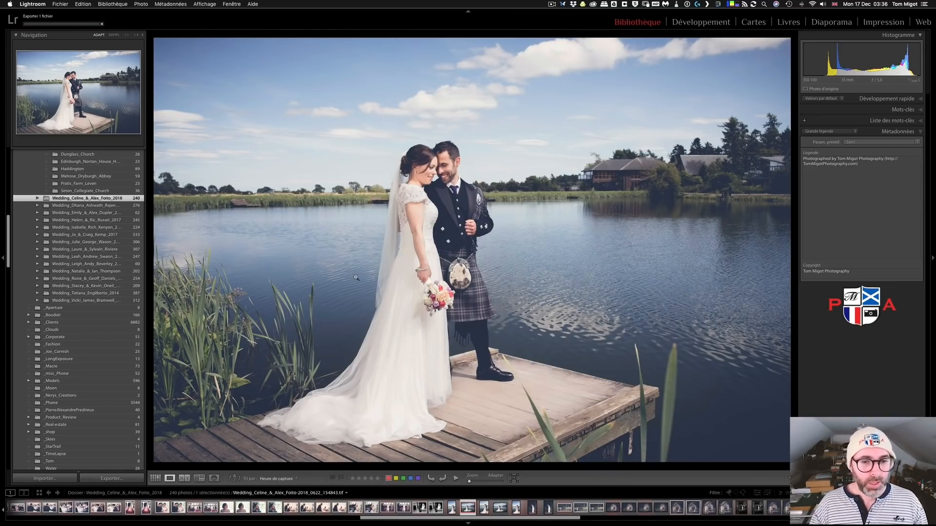
Step: Switch to Finder, close the extra window and compare the sizes of jpegmini.jpg and 2560-jpegmini.jpg with the other exports in the JPEGMINI folder
{"action": "key", "text": "super+Tab"}
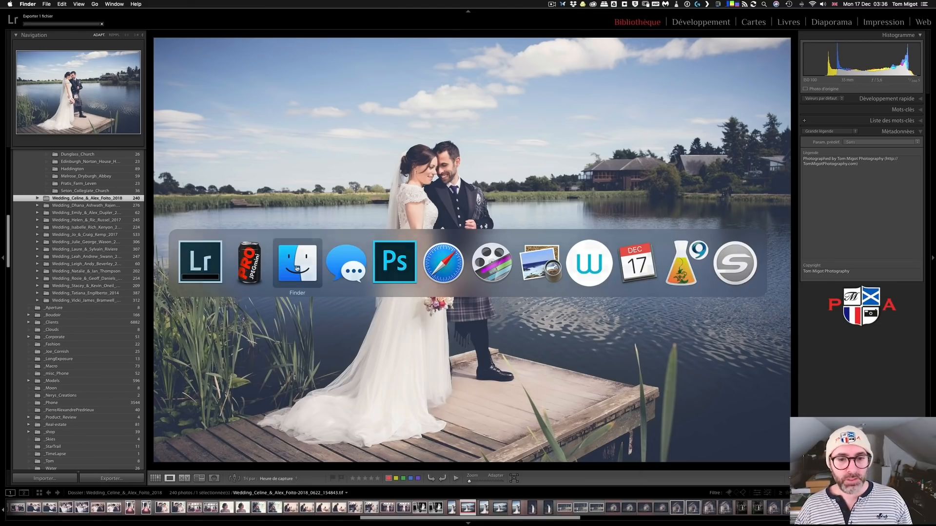
{"action": "left_click", "coordinate": [297, 267]}
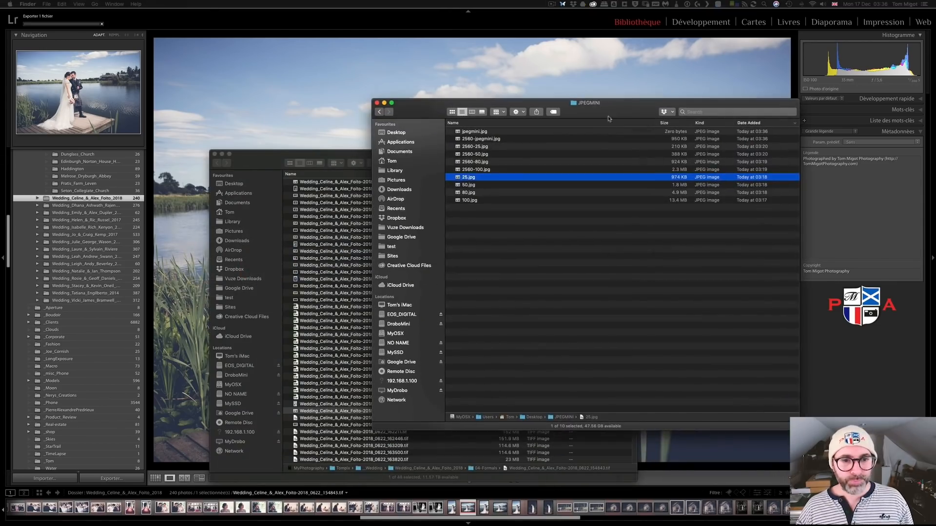
{"action": "left_click", "coordinate": [215, 154]}
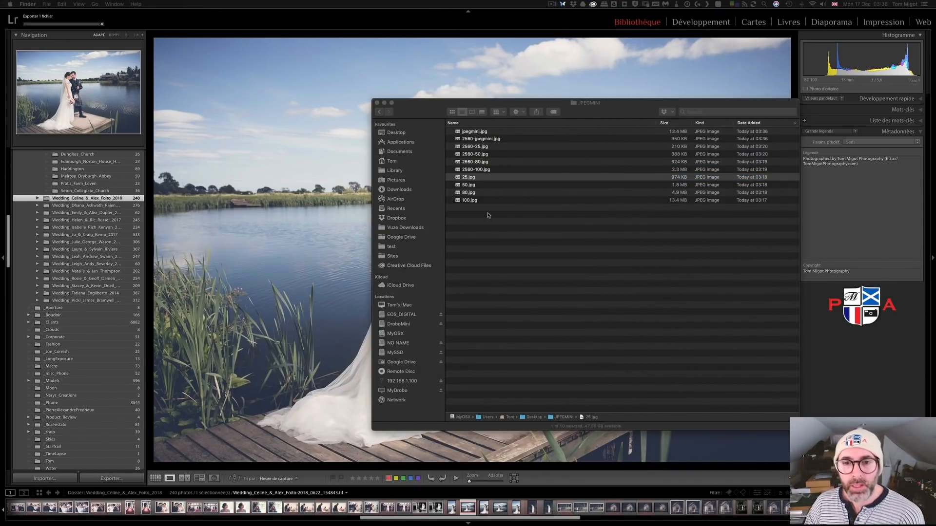
{"action": "left_click_drag", "start_coordinate": [606, 113], "coordinate": [520, 128]}
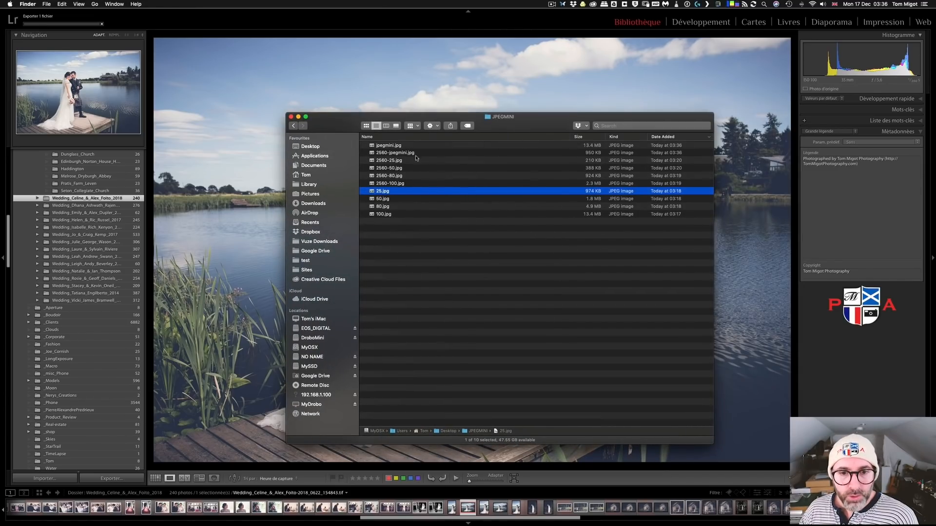
{"action": "left_click", "coordinate": [403, 146]}
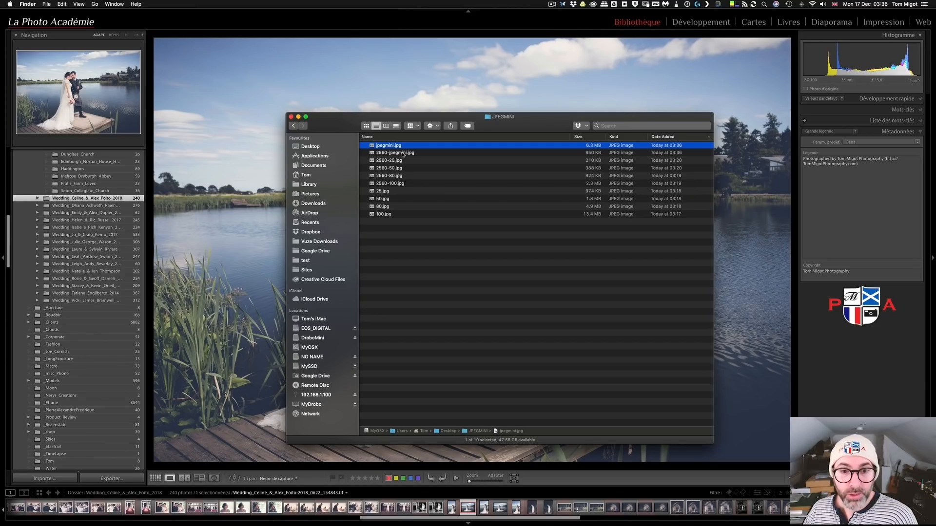
{"action": "left_click", "coordinate": [399, 154]}
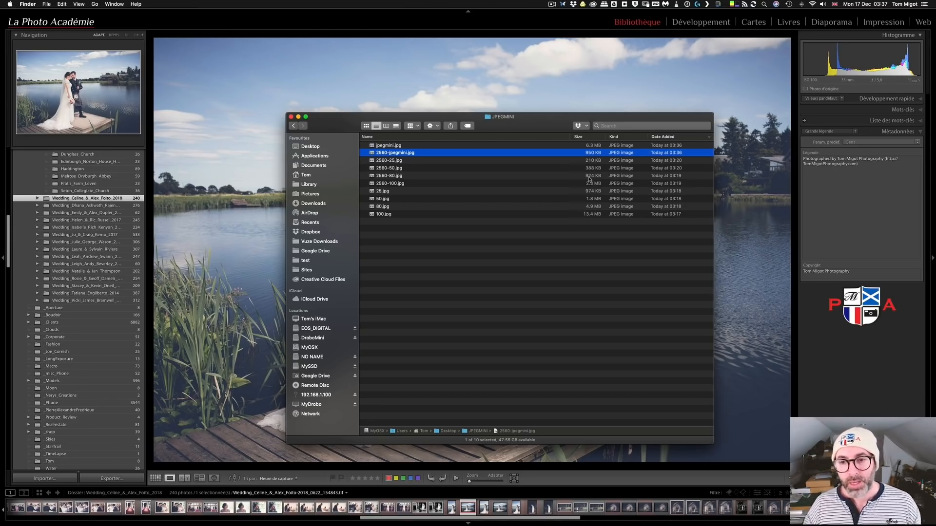
{"action": "left_click_drag", "start_coordinate": [527, 121], "coordinate": [0, 200]}
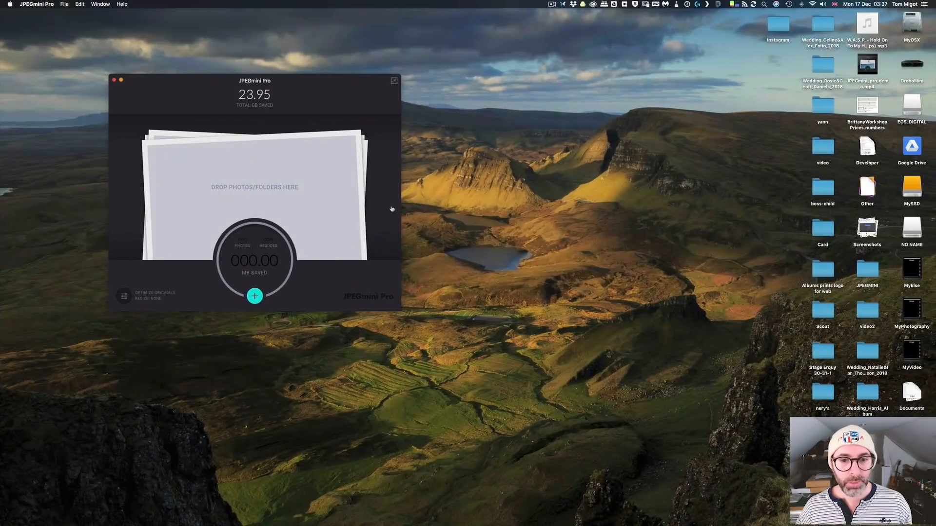
Step: Switch to the 100.jpg document in Photoshop and hide layers 25, 50, 80 and Background
{"action": "key", "text": "super+Tab"}
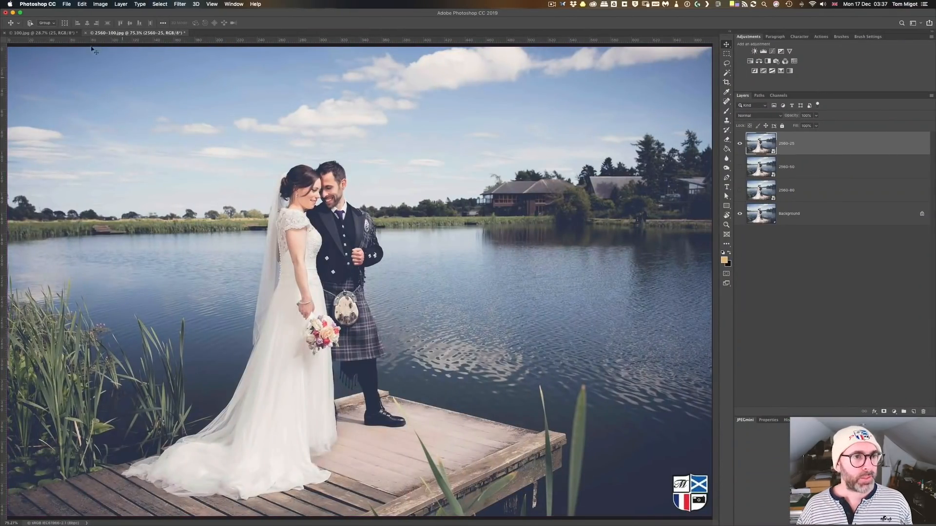
{"action": "left_click", "coordinate": [59, 33]}
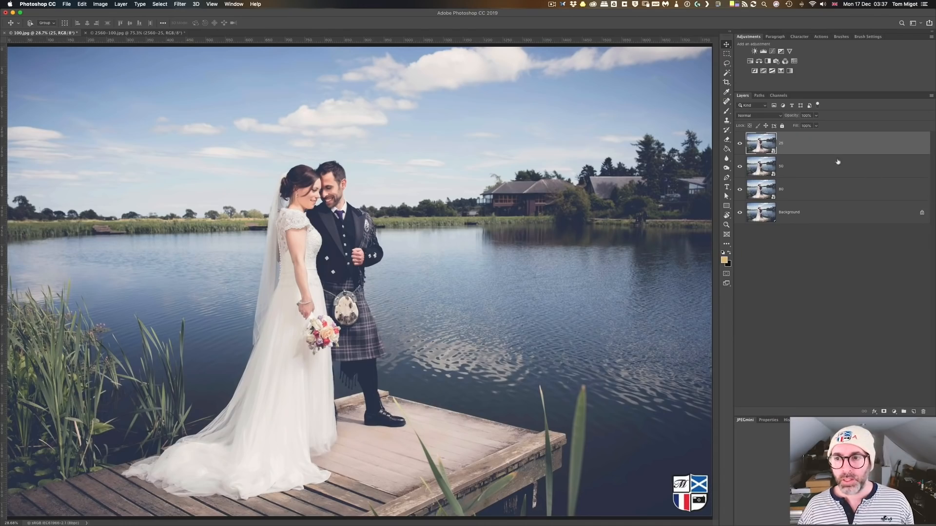
{"action": "left_click_drag", "start_coordinate": [739, 143], "coordinate": [749, 226]}
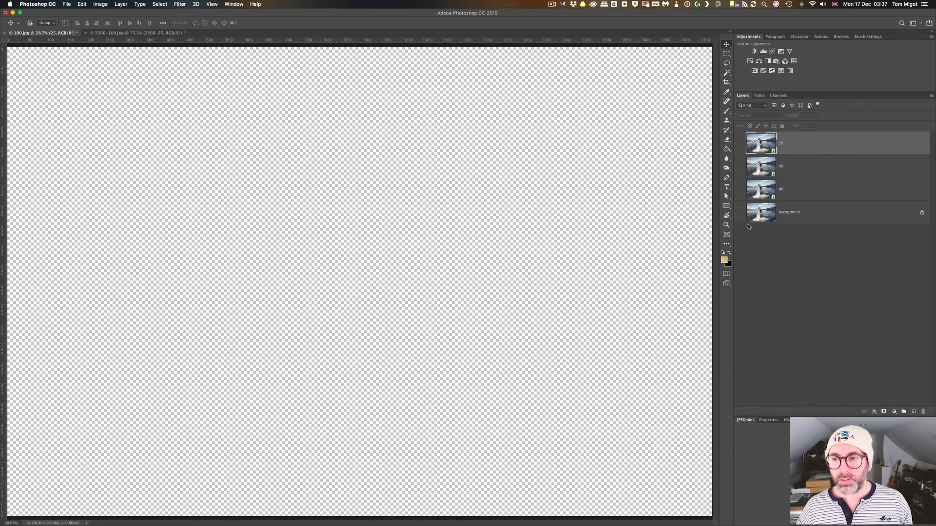
Step: Show the Background layer and place the jpegmini image as a new layer above layer 25
{"action": "left_click", "coordinate": [739, 212]}
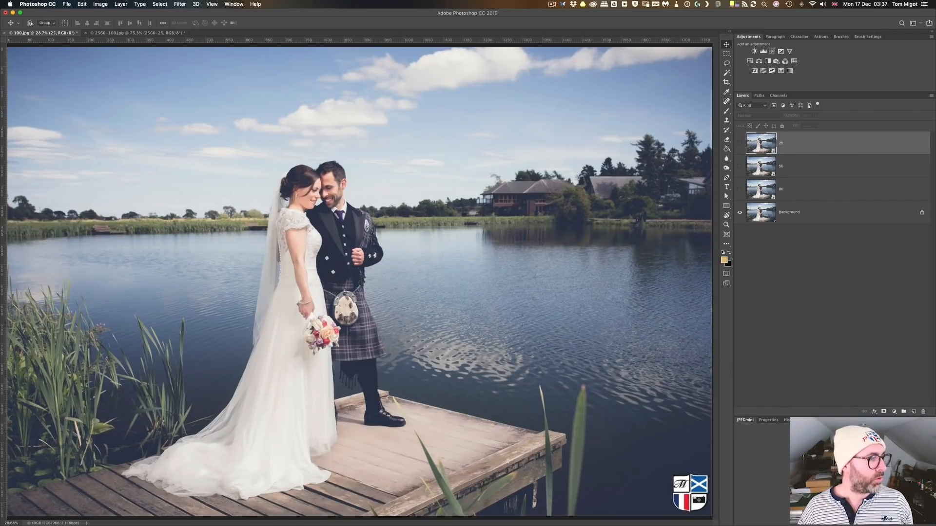
{"action": "left_click_drag", "start_coordinate": [0, 224], "coordinate": [278, 229]}
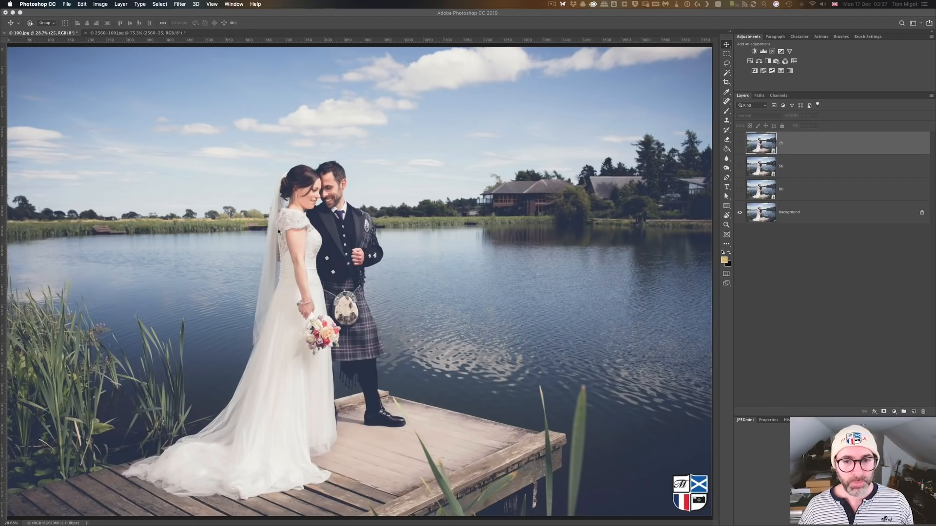
{"action": "key", "text": "Return"}
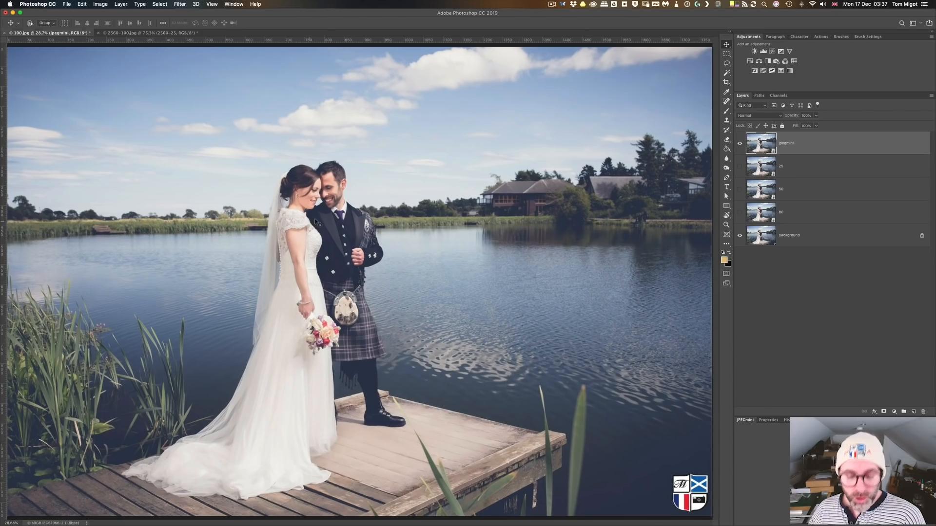
Step: Compare the jpegmini layer with the Background layer on the couple's faces at 200% by toggling the jpegmini layer's visibility
{"action": "key", "text": "super+equal"}
{"action": "key", "text": "super+equal"}
{"action": "key", "text": "super+equal"}
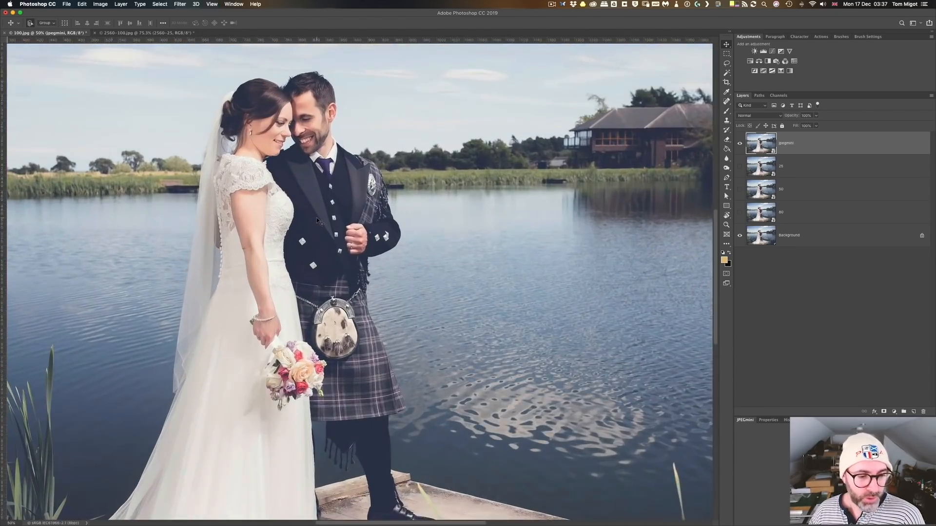
{"action": "key", "text": "super+equal"}
{"action": "key", "text": "super+equal"}
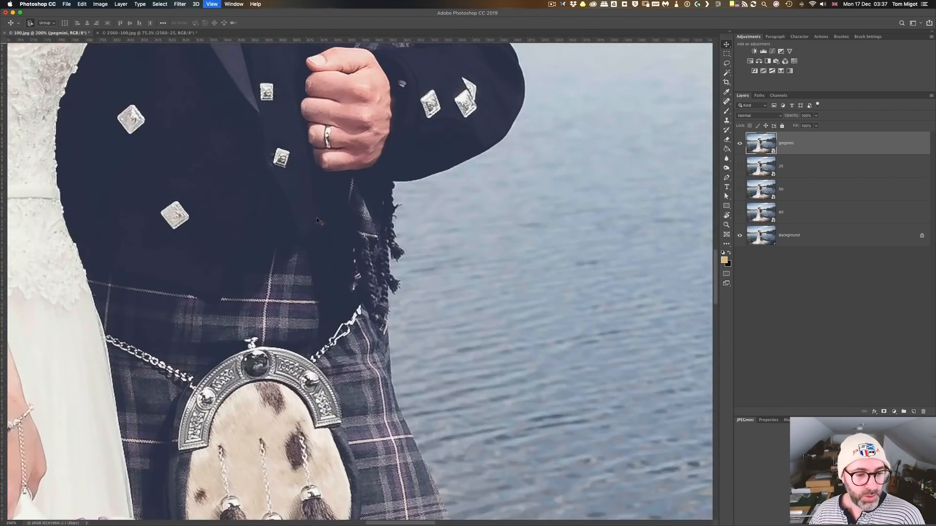
{"action": "scroll", "coordinate": [313, 171], "scroll_direction": "up", "scroll_amount": 10}
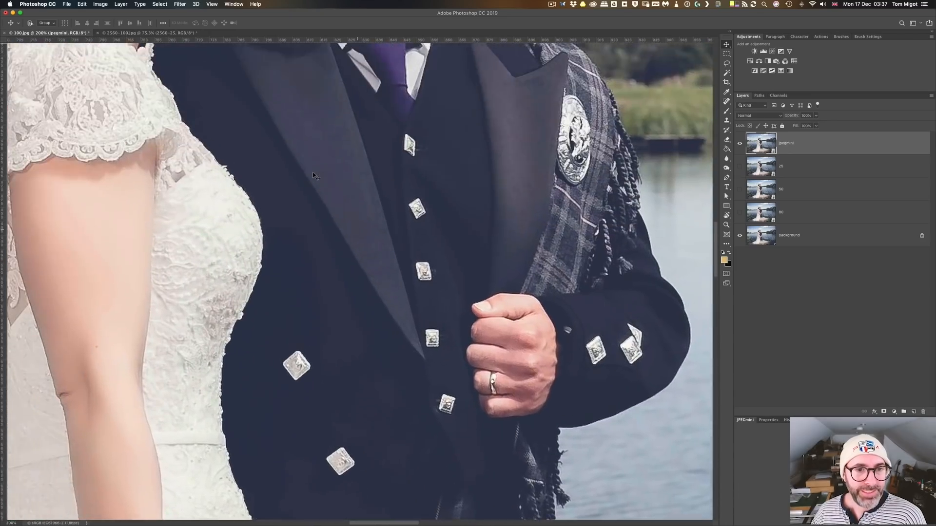
{"action": "scroll", "coordinate": [313, 174], "scroll_direction": "up", "scroll_amount": 5}
{"action": "scroll", "coordinate": [314, 166], "scroll_direction": "left", "scroll_amount": 3}
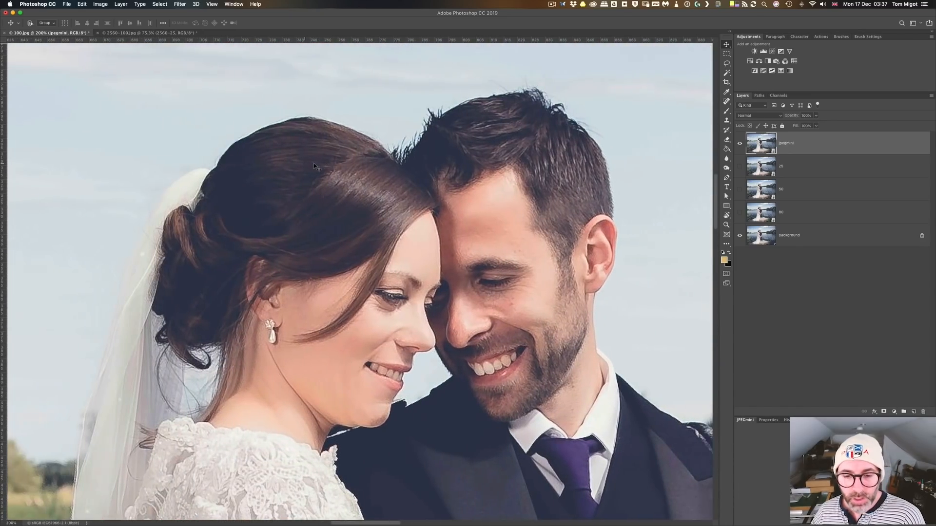
{"action": "scroll", "coordinate": [314, 163], "scroll_direction": "right", "scroll_amount": 1}
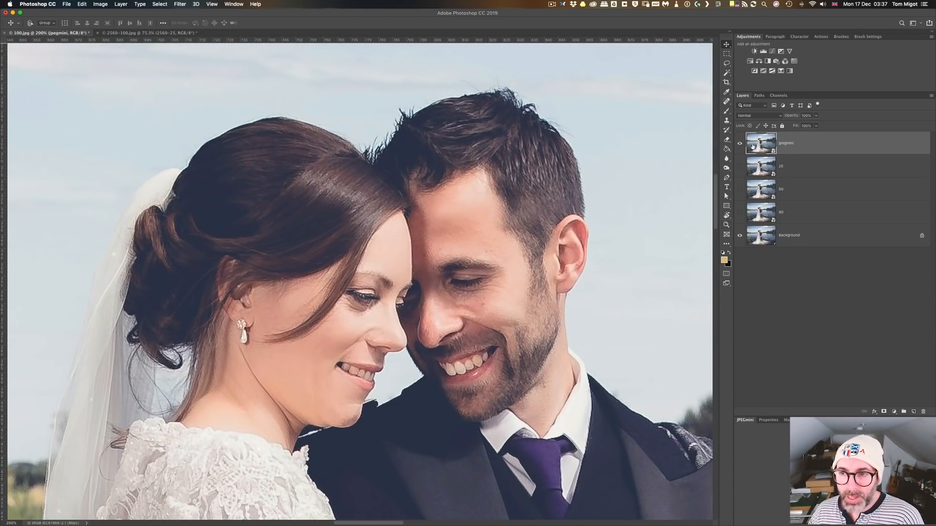
{"action": "left_click", "coordinate": [739, 144]}
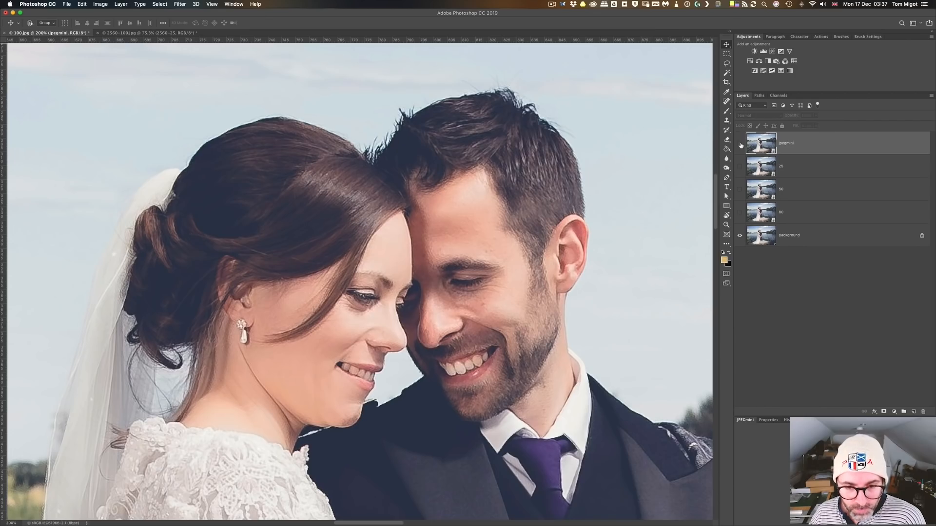
{"action": "left_click", "coordinate": [741, 145]}
{"action": "left_click", "coordinate": [741, 145]}
{"action": "left_click", "coordinate": [741, 145]}
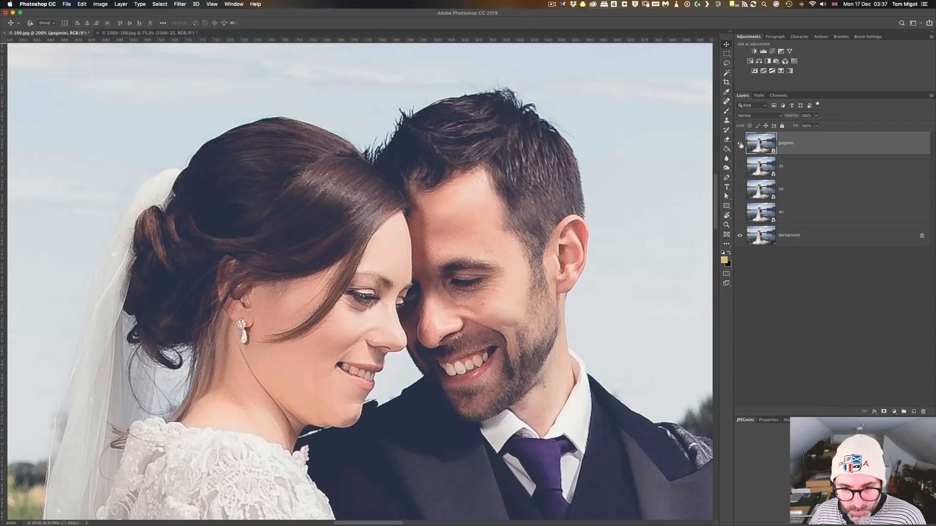
{"action": "left_click", "coordinate": [740, 146]}
{"action": "left_click", "coordinate": [740, 145]}
{"action": "left_click", "coordinate": [741, 145]}
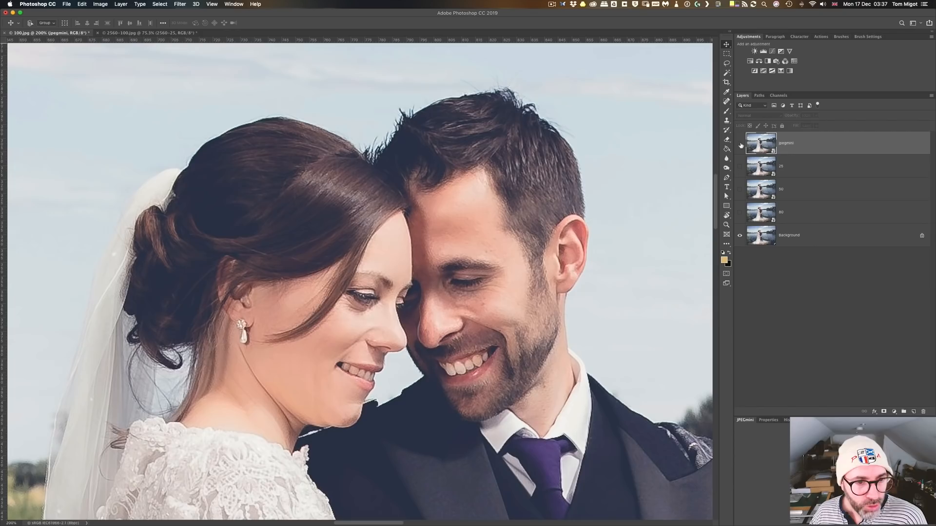
{"action": "left_click", "coordinate": [741, 145]}
{"action": "left_click", "coordinate": [741, 145]}
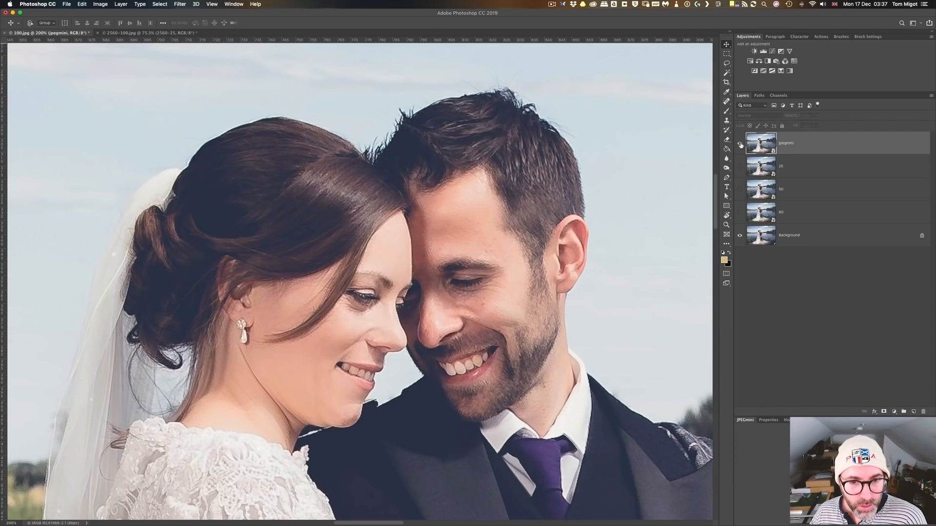
{"action": "left_click", "coordinate": [741, 145]}
{"action": "left_click", "coordinate": [741, 145]}
{"action": "left_click", "coordinate": [741, 145]}
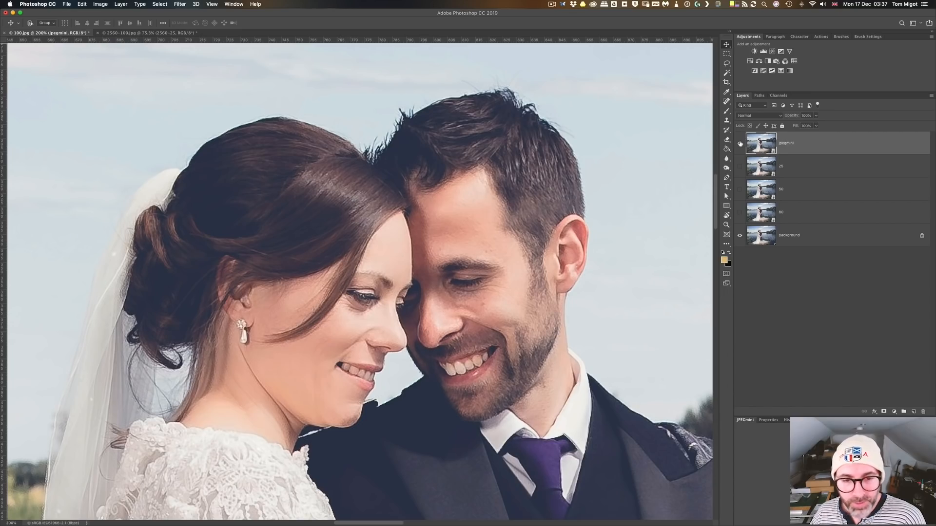
{"action": "left_click", "coordinate": [741, 144]}
{"action": "left_click", "coordinate": [740, 144]}
{"action": "left_click", "coordinate": [741, 144]}
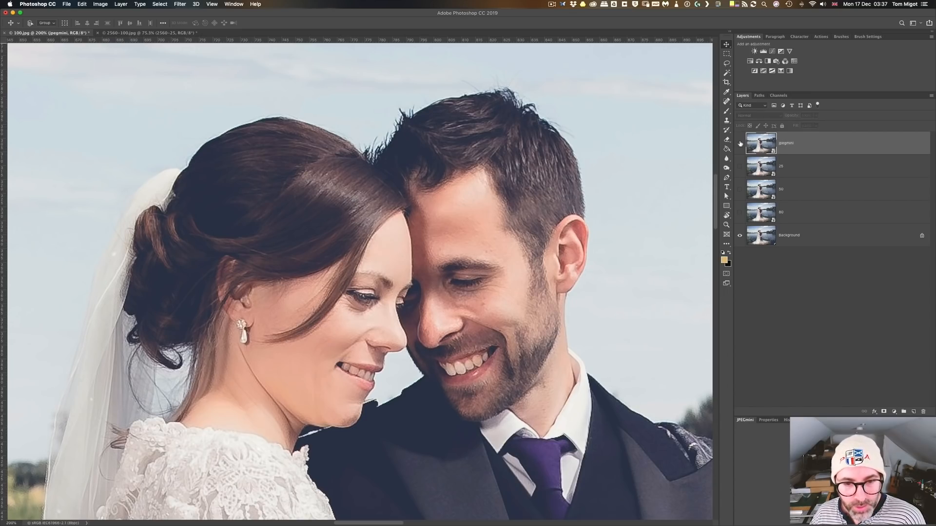
{"action": "left_click", "coordinate": [740, 144]}
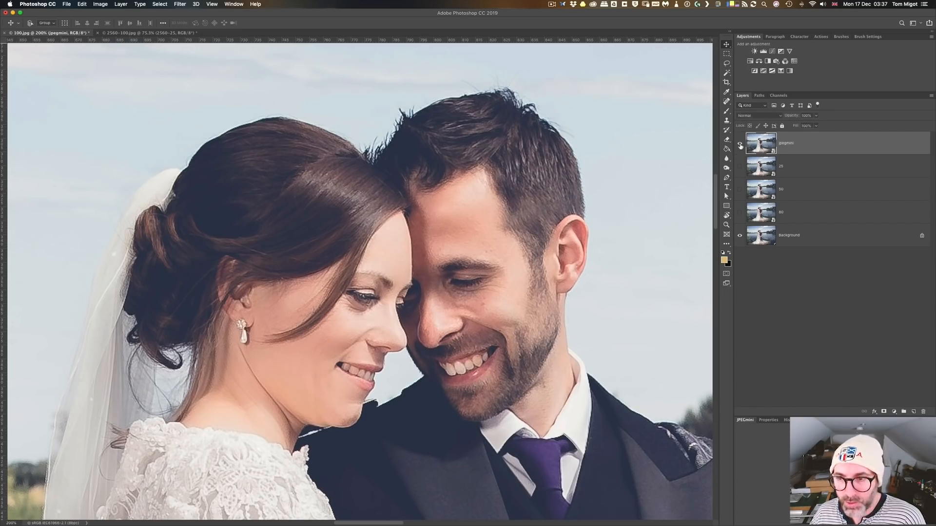
Step: Show layer 80 and compare it with the jpegmini layer at 200% by repeatedly toggling the jpegmini layer's visibility
{"action": "left_click", "coordinate": [740, 213]}
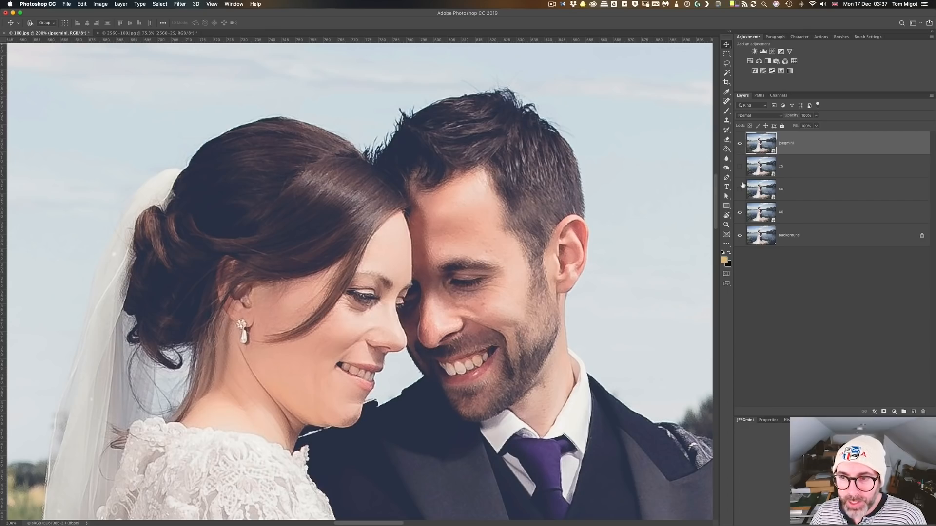
{"action": "left_click", "coordinate": [740, 144]}
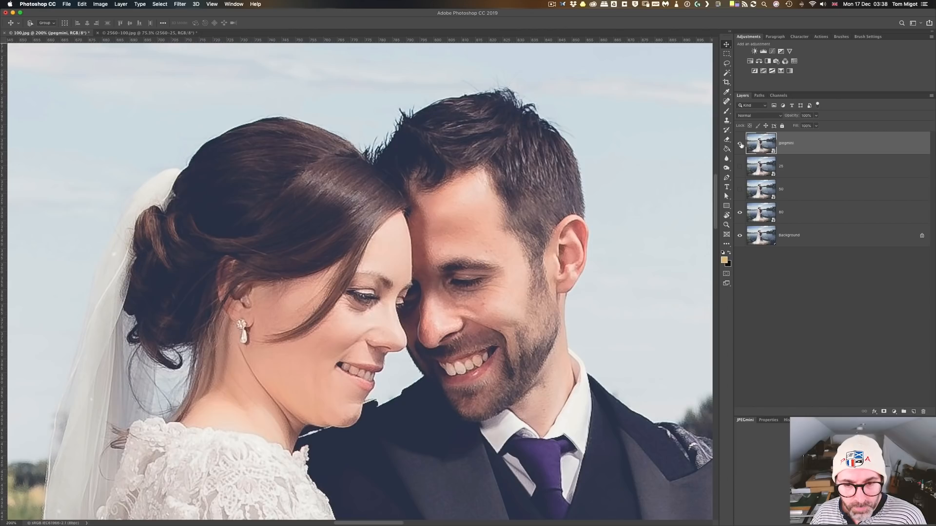
{"action": "left_click", "coordinate": [741, 145]}
{"action": "left_click", "coordinate": [740, 145]}
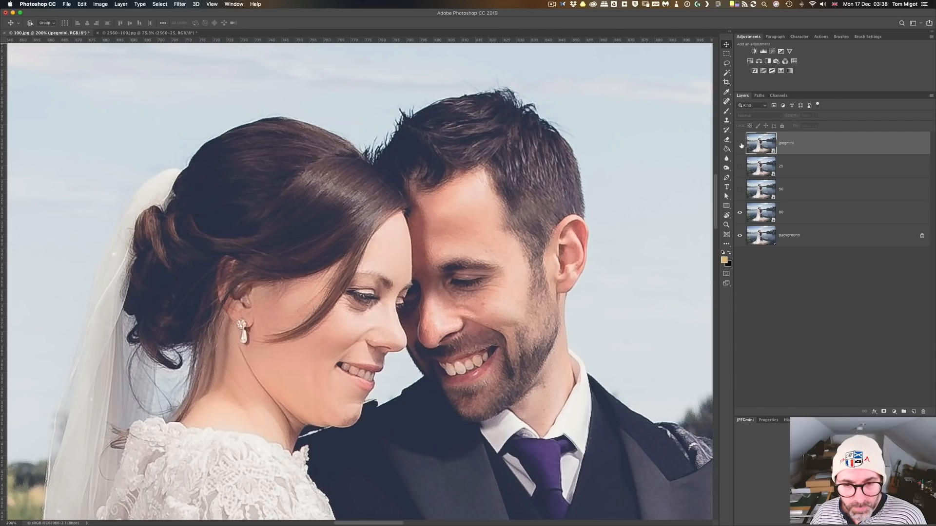
{"action": "left_click", "coordinate": [740, 144]}
{"action": "left_click", "coordinate": [741, 147]}
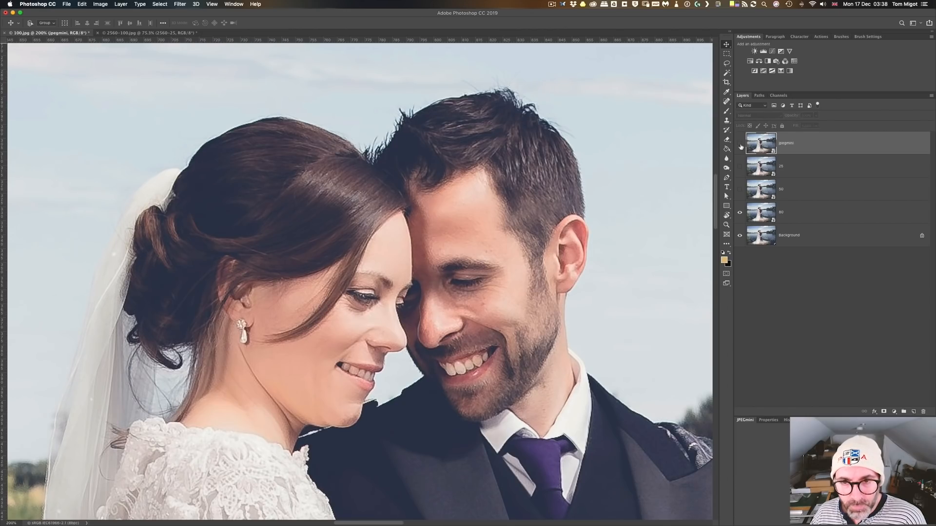
{"action": "left_click", "coordinate": [741, 146]}
{"action": "left_click", "coordinate": [740, 147]}
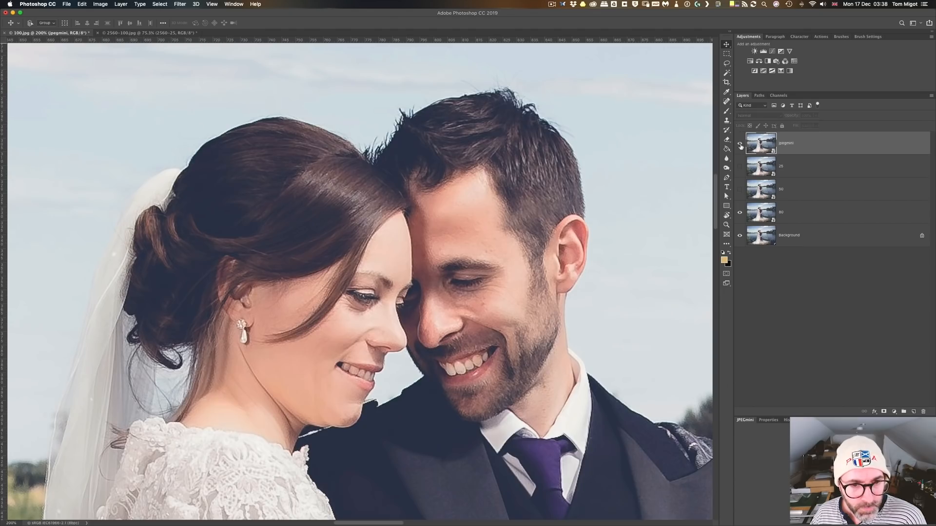
{"action": "left_click", "coordinate": [741, 146]}
{"action": "left_click", "coordinate": [741, 146]}
{"action": "left_click", "coordinate": [740, 146]}
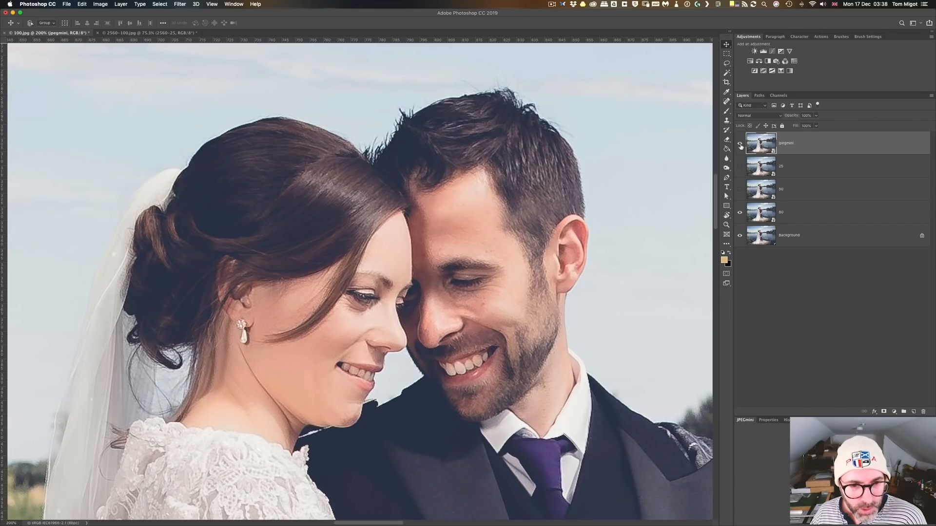
{"action": "left_click", "coordinate": [740, 146]}
{"action": "left_click", "coordinate": [741, 146]}
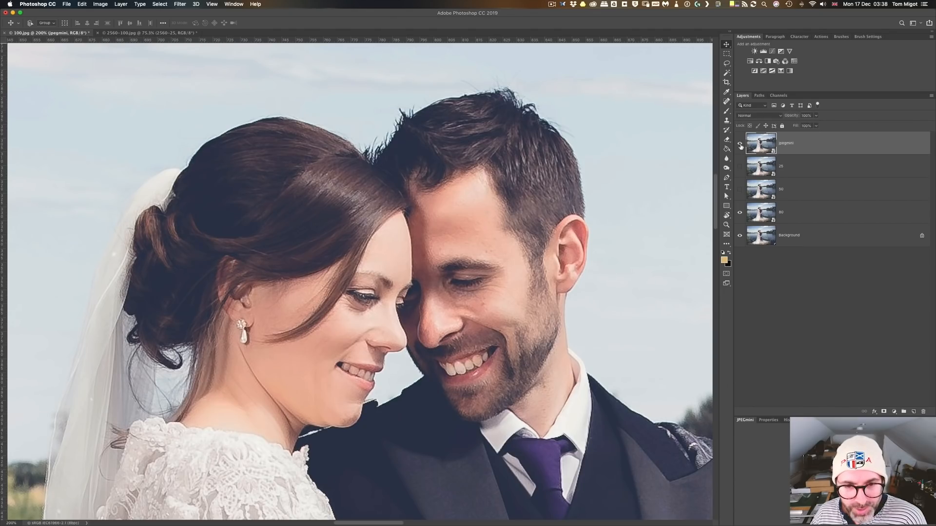
{"action": "left_click", "coordinate": [740, 146]}
{"action": "left_click", "coordinate": [741, 145]}
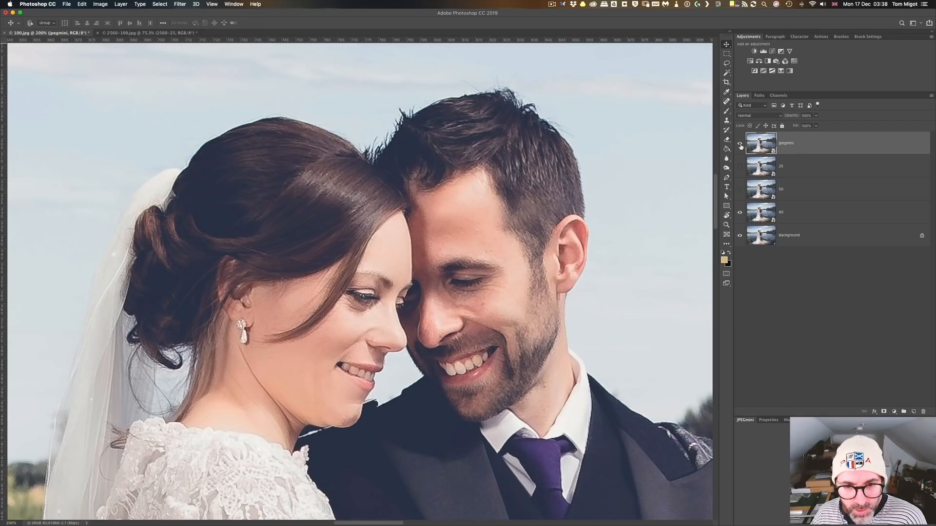
{"action": "left_click", "coordinate": [741, 146]}
{"action": "left_click", "coordinate": [741, 146]}
{"action": "left_click", "coordinate": [741, 146]}
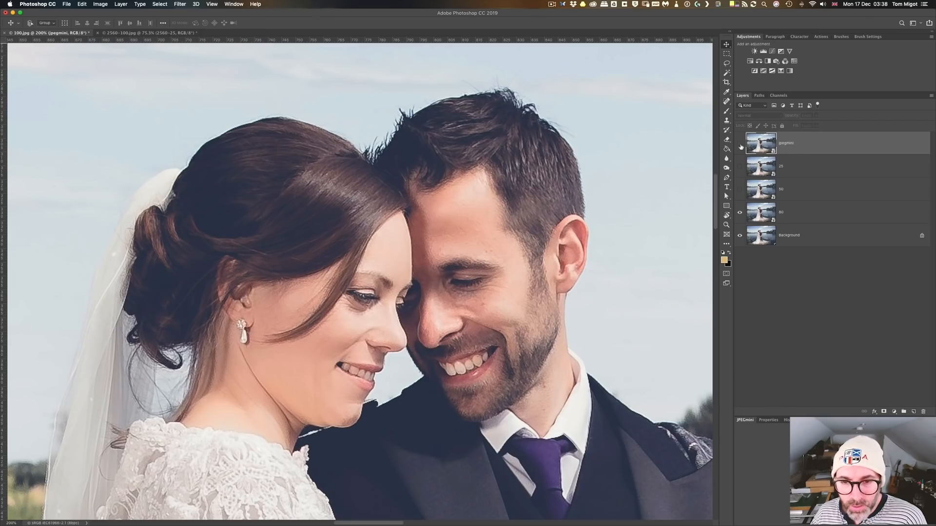
{"action": "left_click", "coordinate": [741, 147]}
{"action": "left_click", "coordinate": [741, 146]}
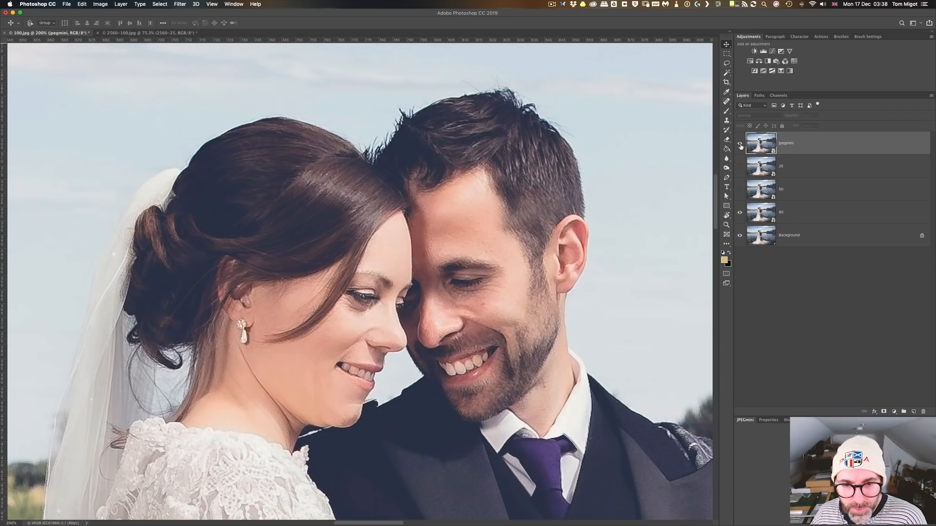
{"action": "left_click", "coordinate": [741, 146]}
{"action": "left_click", "coordinate": [740, 146]}
{"action": "left_click", "coordinate": [741, 146]}
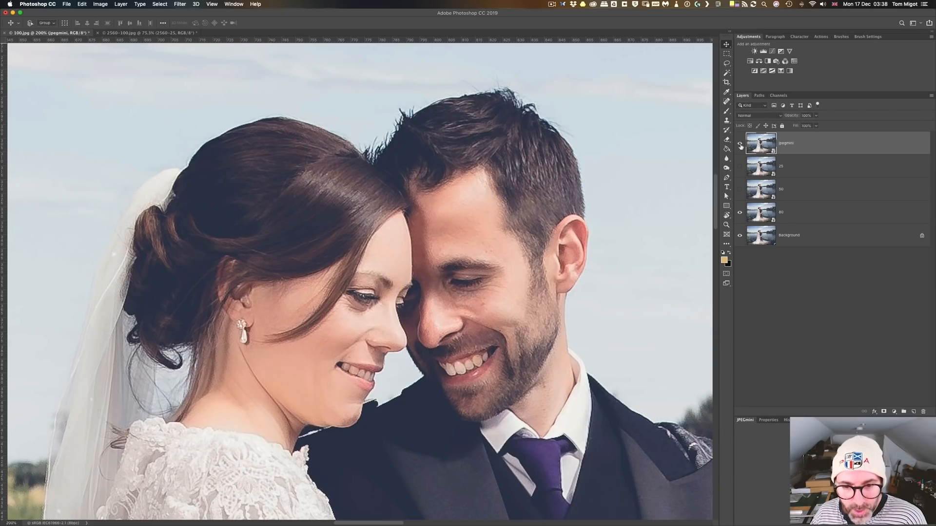
{"action": "left_click", "coordinate": [741, 147]}
{"action": "left_click", "coordinate": [741, 146]}
{"action": "left_click", "coordinate": [741, 147]}
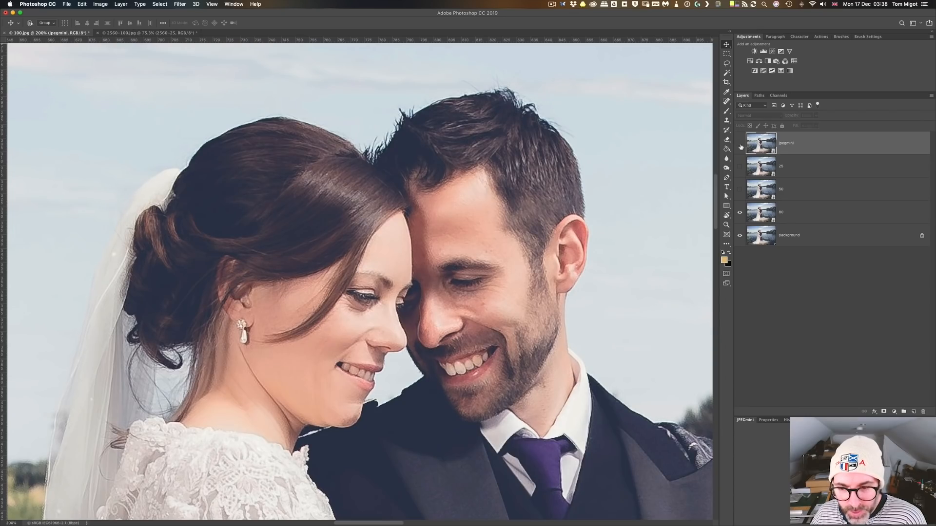
{"action": "left_click", "coordinate": [741, 146]}
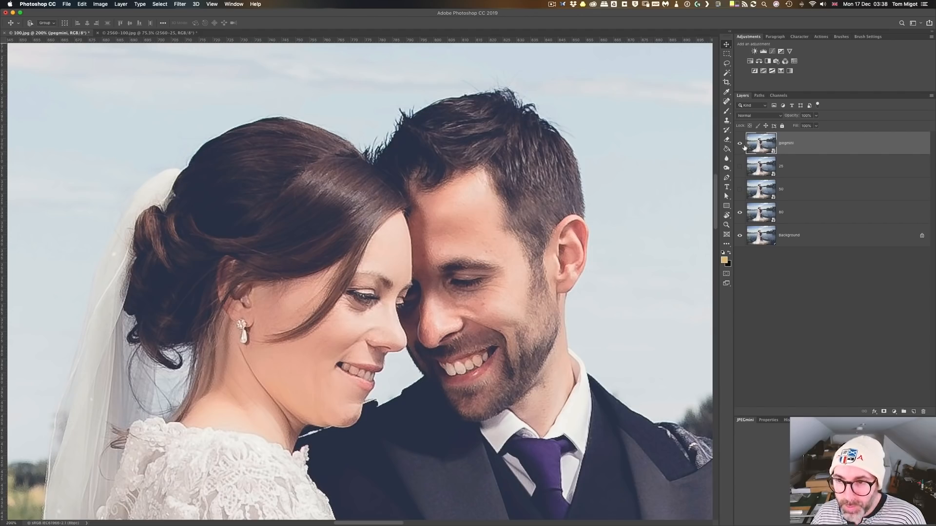
{"action": "left_click", "coordinate": [741, 146]}
{"action": "left_click", "coordinate": [741, 146]}
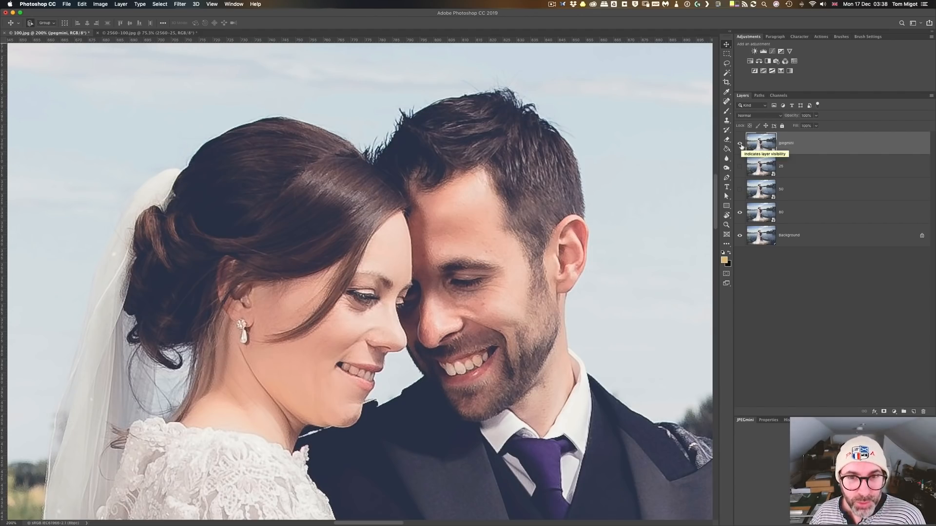
Step: Compare the jpegmini layer with layer 80 at 100% view by toggling its visibility, leaving the jpegmini layer shown
{"action": "key", "text": "super+1"}
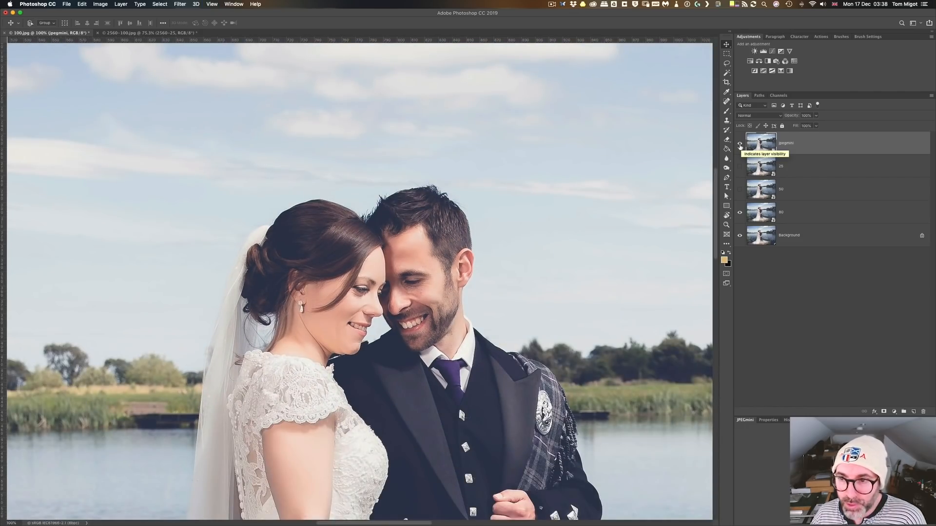
{"action": "left_click", "coordinate": [741, 146]}
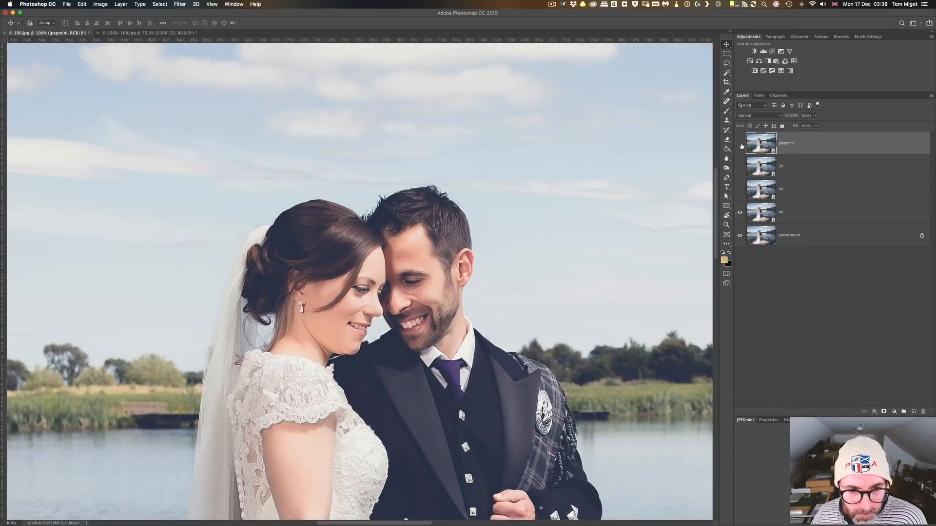
{"action": "left_click", "coordinate": [741, 146]}
{"action": "left_click", "coordinate": [741, 146]}
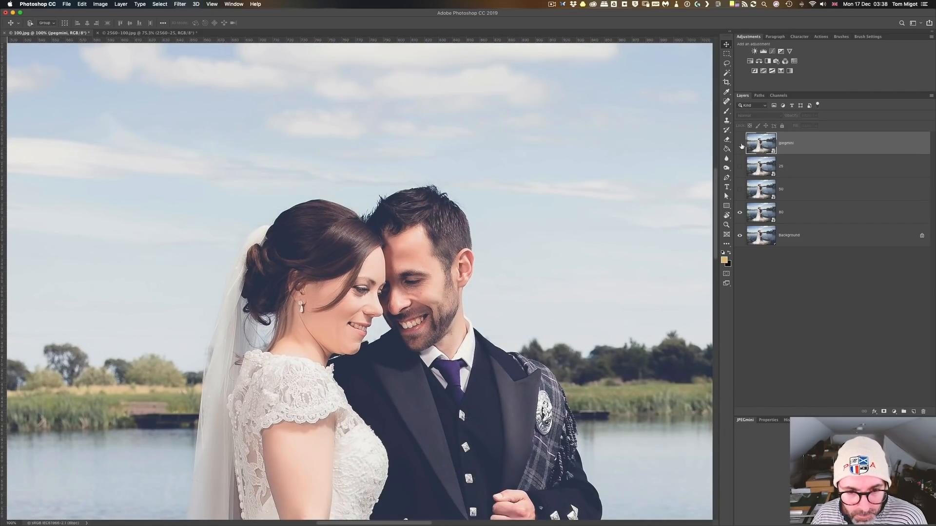
{"action": "left_click", "coordinate": [741, 146]}
{"action": "left_click", "coordinate": [742, 146]}
{"action": "left_click", "coordinate": [741, 145]}
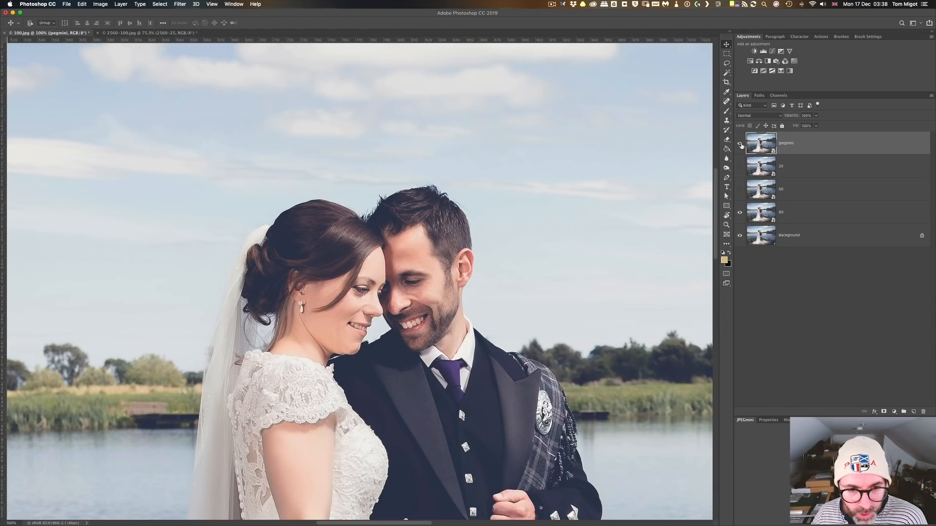
{"action": "left_click", "coordinate": [741, 146]}
{"action": "left_click", "coordinate": [742, 147]}
{"action": "left_click", "coordinate": [741, 147]}
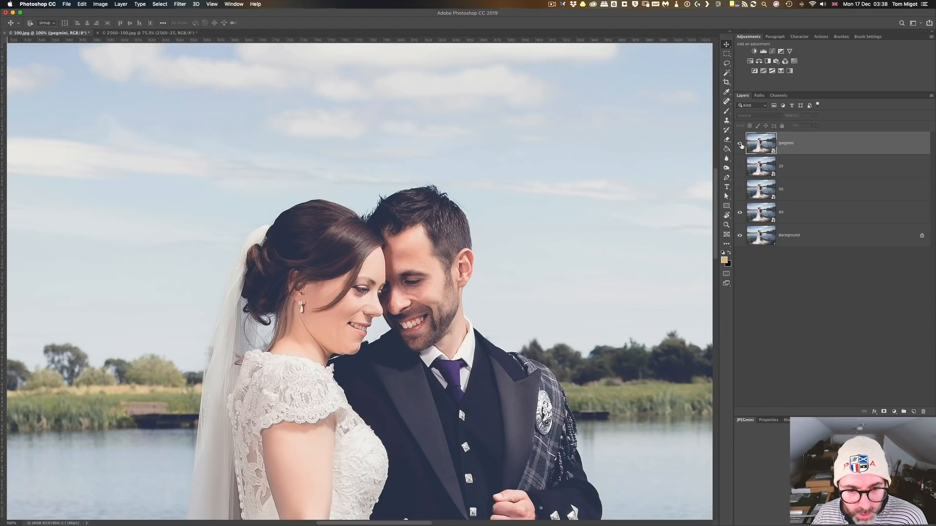
{"action": "left_click", "coordinate": [740, 146]}
{"action": "left_click", "coordinate": [741, 145]}
{"action": "left_click", "coordinate": [741, 145]}
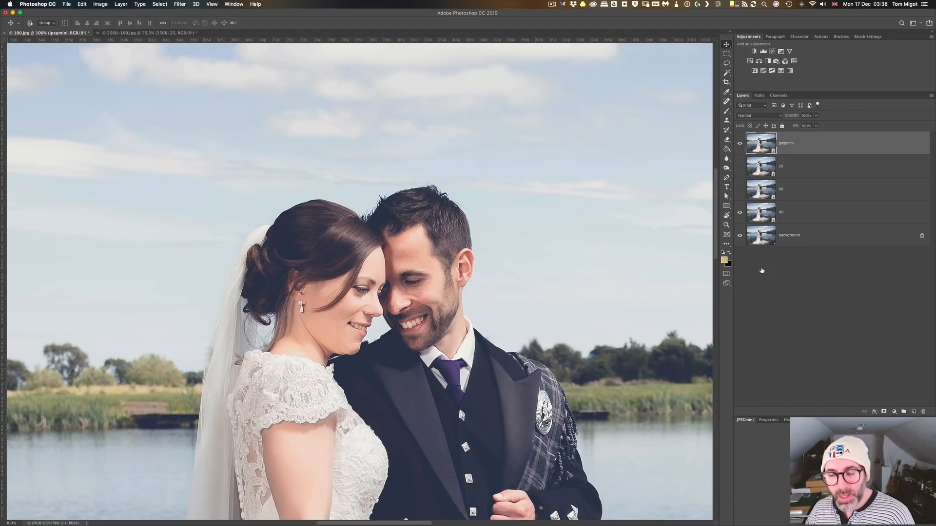
Step: In 2560-100.jpg, place the 2560-jpegmini image as a new layer above 2560-25, and hide layer 2560-25
{"action": "left_click", "coordinate": [161, 33]}
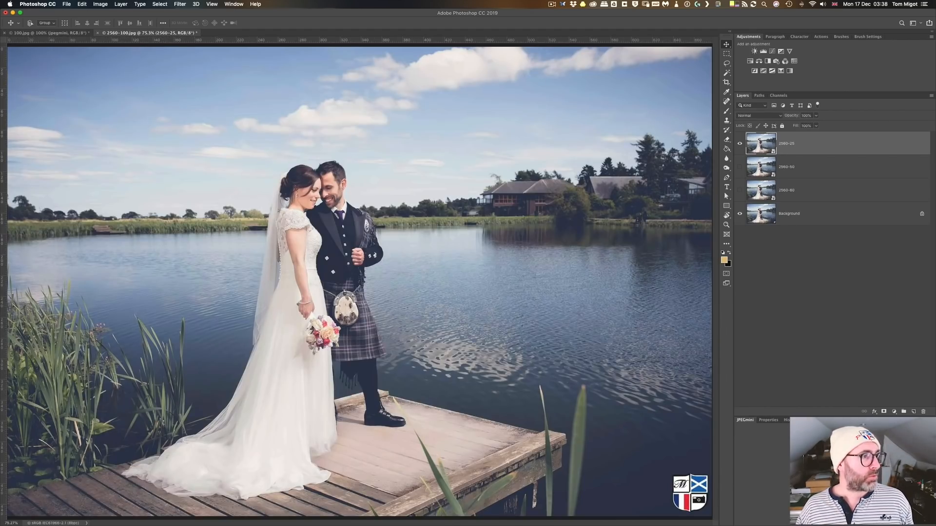
{"action": "left_click_drag", "start_coordinate": [1, 203], "coordinate": [405, 208]}
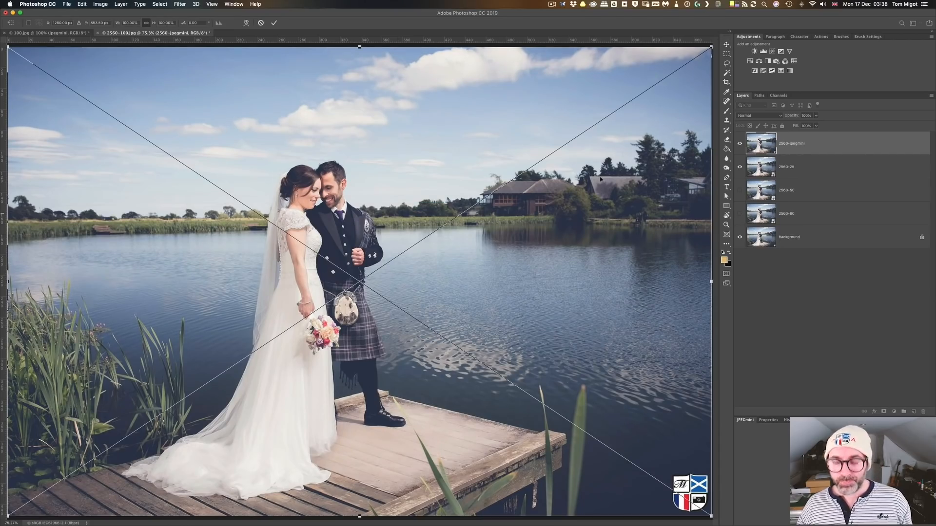
{"action": "key", "text": "Return"}
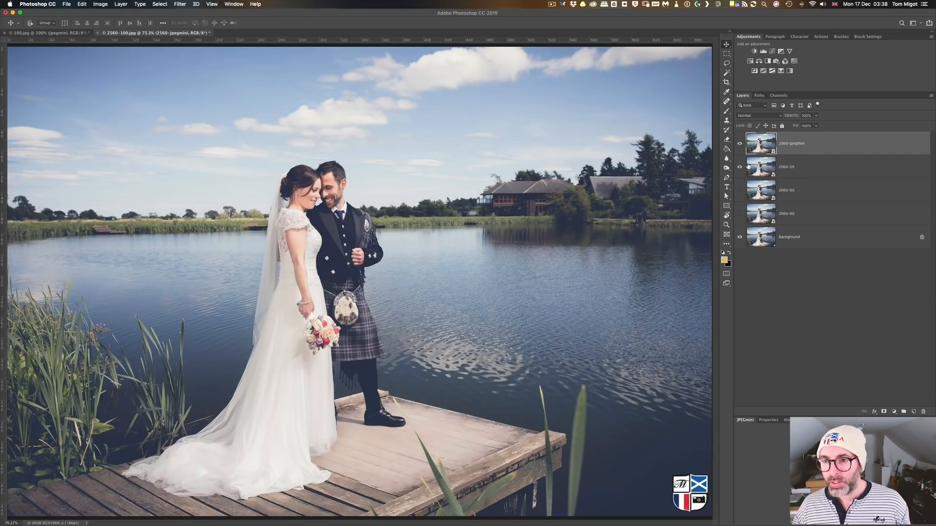
{"action": "left_click", "coordinate": [740, 167]}
Step: Compare the 2560-jpegmini layer with the Background layer on the couple at 200% by repeatedly toggling the 2560-jpegmini layer's visibility
{"action": "key", "text": "super+1"}
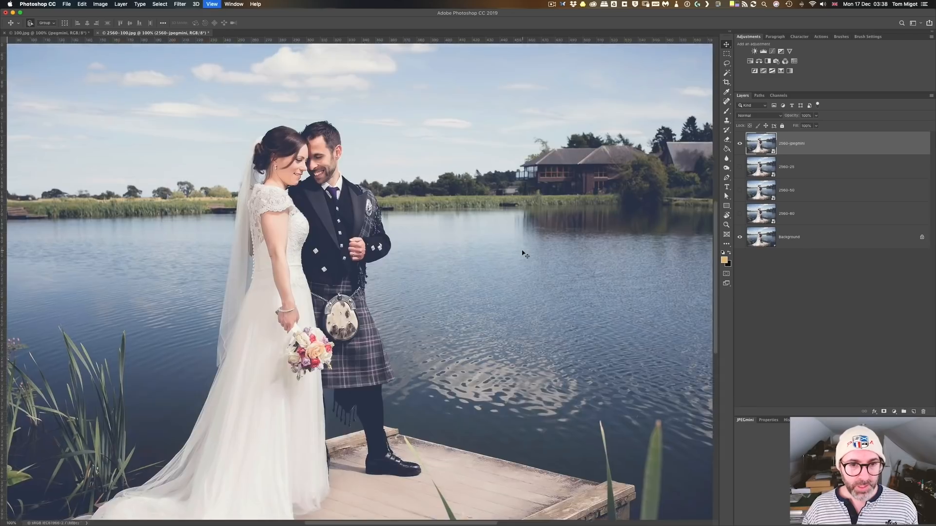
{"action": "key", "text": "super+equal"}
{"action": "scroll", "coordinate": [397, 207], "scroll_direction": "up", "scroll_amount": 10}
{"action": "scroll", "coordinate": [396, 207], "scroll_direction": "left", "scroll_amount": 3}
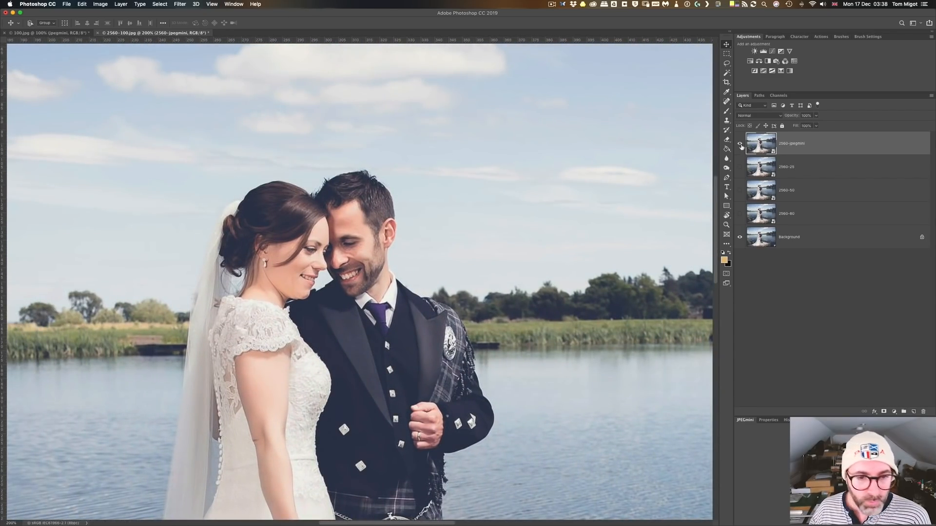
{"action": "left_click", "coordinate": [740, 144]}
{"action": "left_click", "coordinate": [740, 144]}
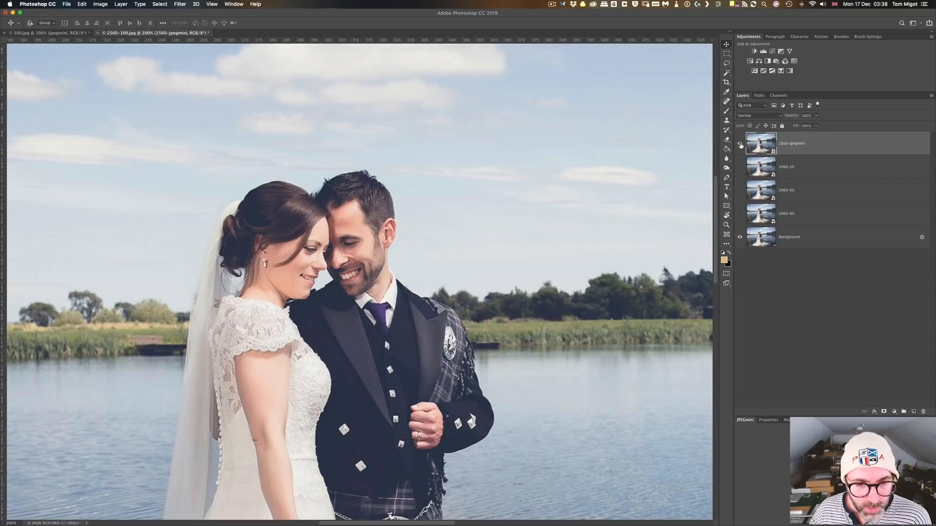
{"action": "left_click", "coordinate": [741, 145]}
{"action": "left_click", "coordinate": [740, 145]}
{"action": "left_click", "coordinate": [741, 145]}
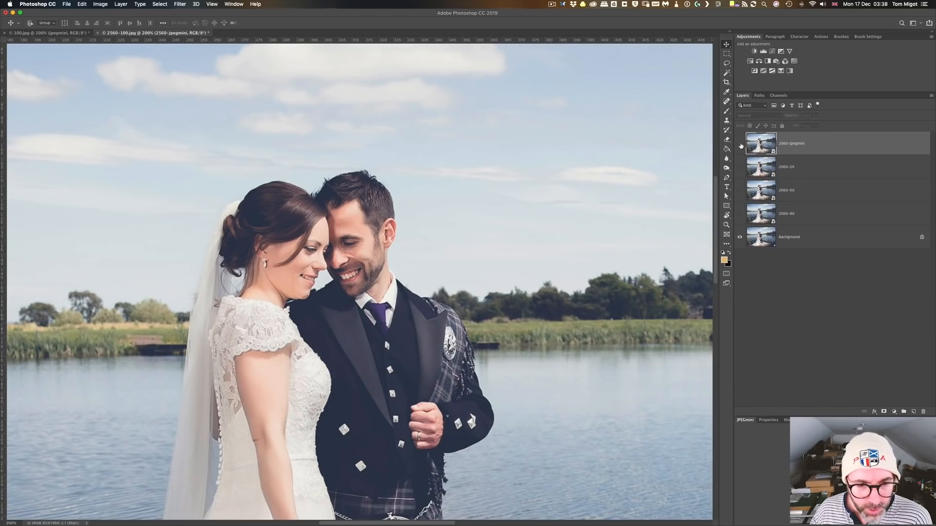
{"action": "left_click", "coordinate": [740, 144]}
{"action": "left_click", "coordinate": [741, 144]}
{"action": "left_click", "coordinate": [740, 145]}
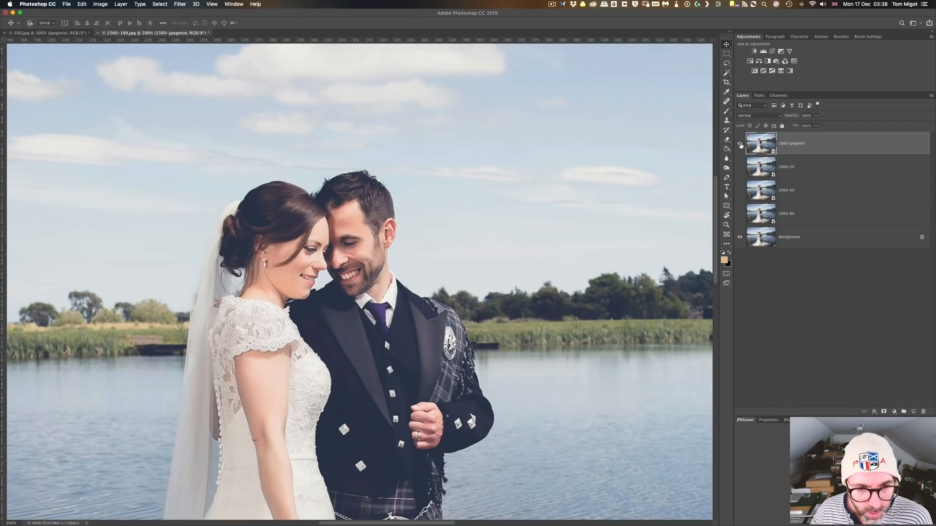
{"action": "left_click", "coordinate": [740, 145]}
{"action": "left_click", "coordinate": [741, 145]}
{"action": "left_click", "coordinate": [741, 145]}
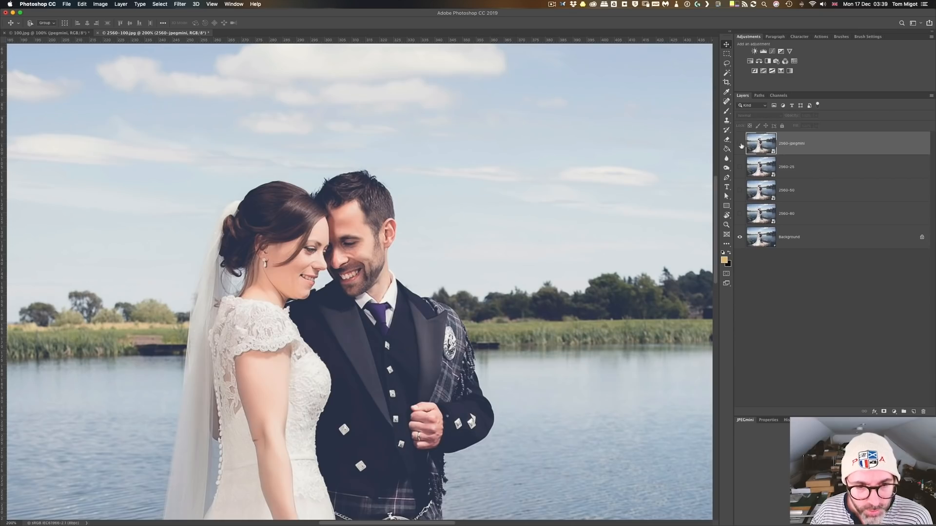
{"action": "left_click", "coordinate": [741, 146]}
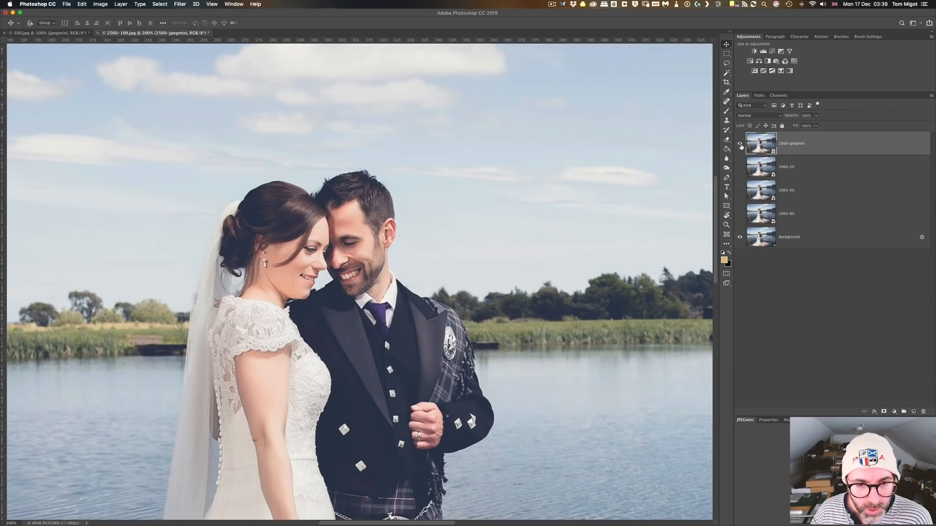
{"action": "left_click", "coordinate": [742, 146]}
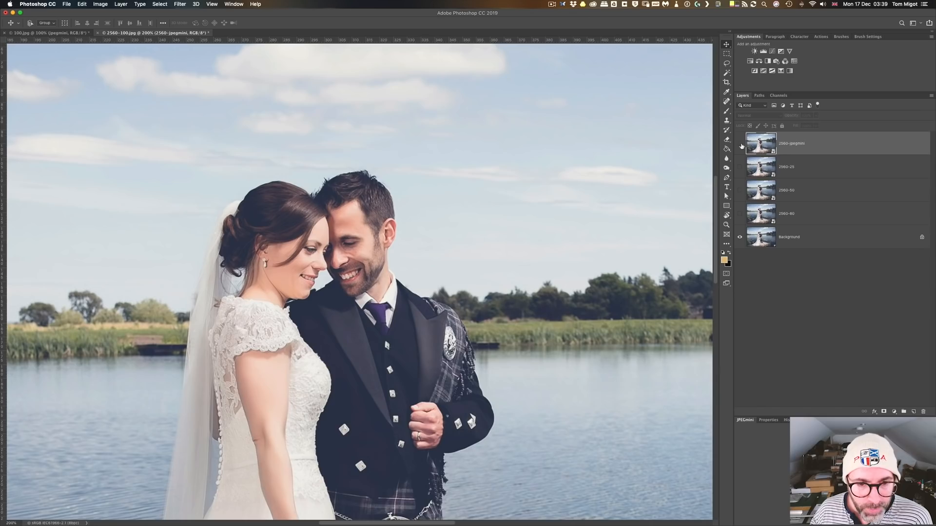
{"action": "left_click", "coordinate": [741, 146]}
{"action": "left_click", "coordinate": [741, 145]}
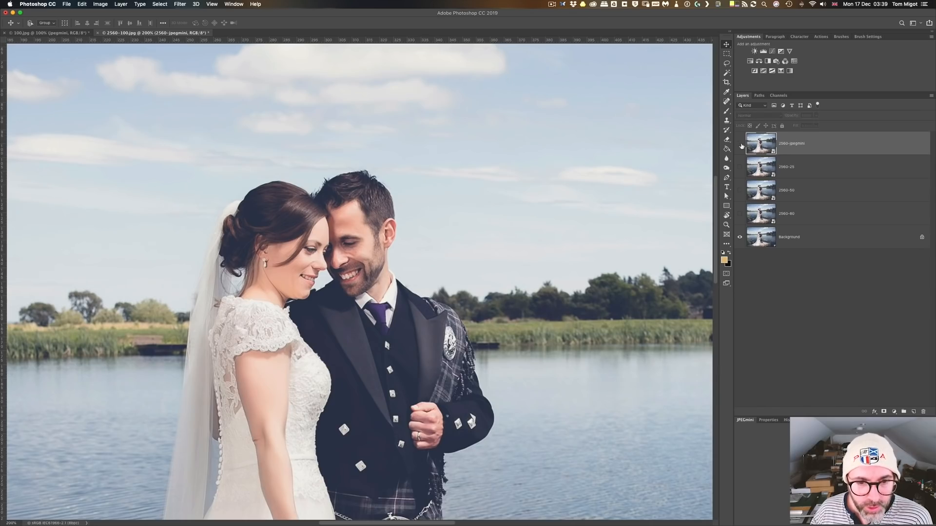
{"action": "left_click", "coordinate": [741, 146]}
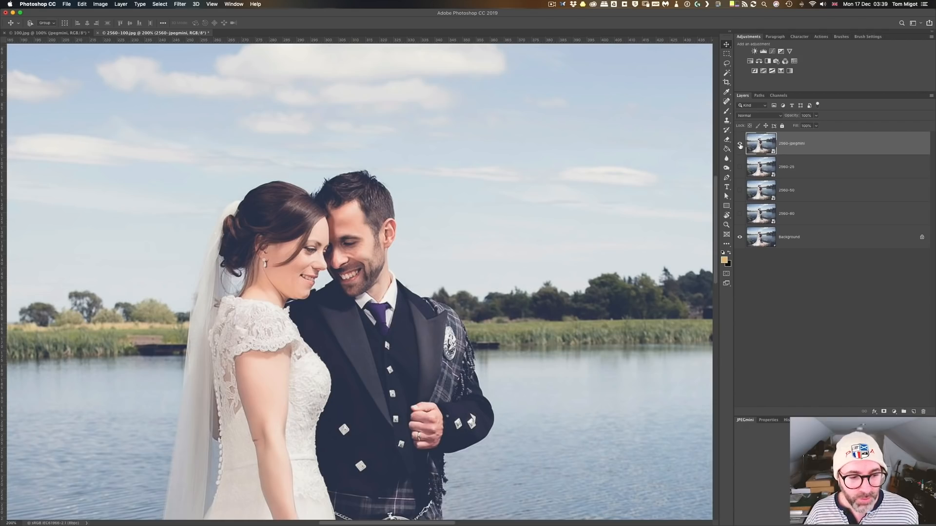
Step: Show layer 2560-80 and compare it with the 2560-jpegmini layer at 200% by toggling 2560-jpegmini's visibility, leaving both shown
{"action": "left_click", "coordinate": [740, 213]}
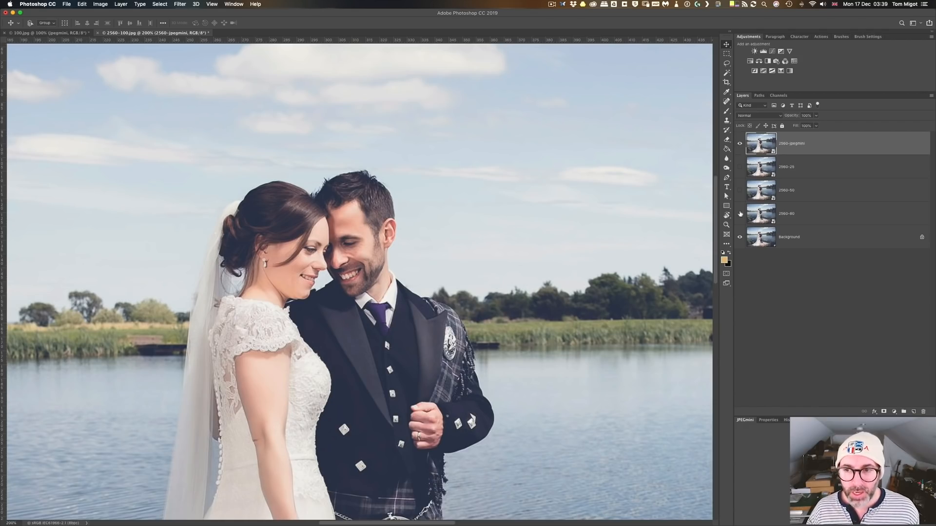
{"action": "left_click", "coordinate": [740, 144]}
{"action": "left_click", "coordinate": [740, 145]}
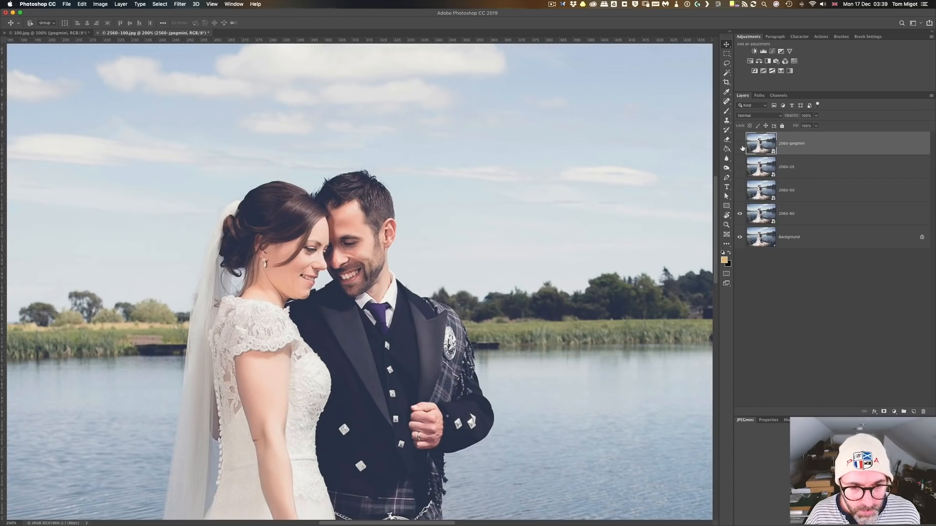
{"action": "left_click", "coordinate": [741, 145]}
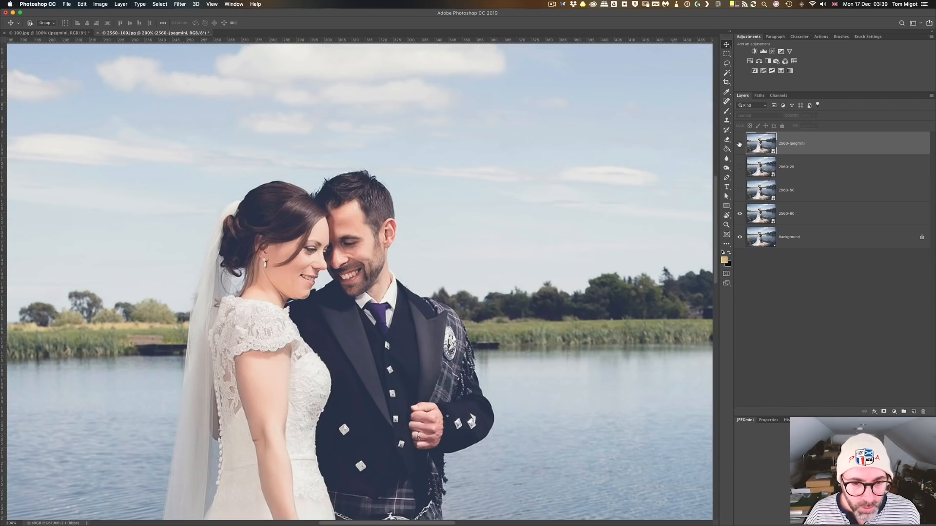
{"action": "left_click", "coordinate": [739, 144]}
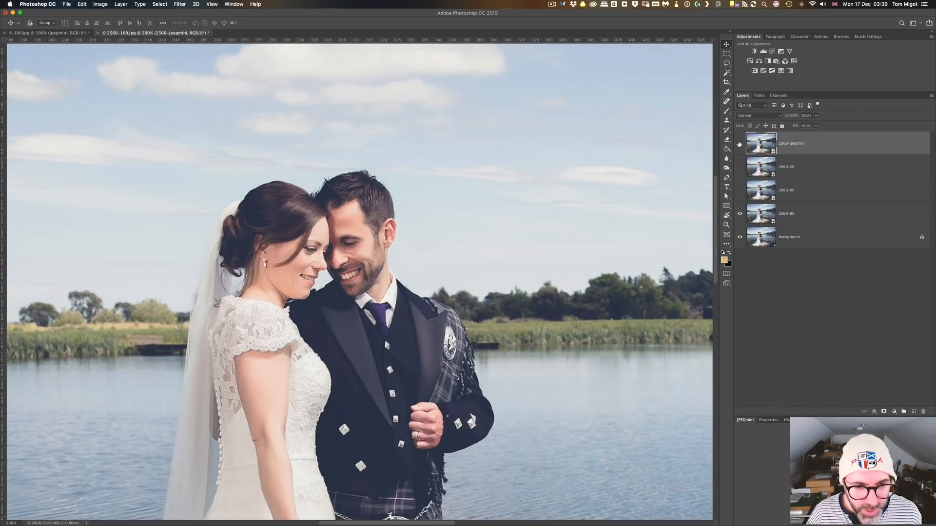
{"action": "left_click", "coordinate": [740, 145]}
{"action": "left_click", "coordinate": [739, 144]}
{"action": "left_click", "coordinate": [740, 144]}
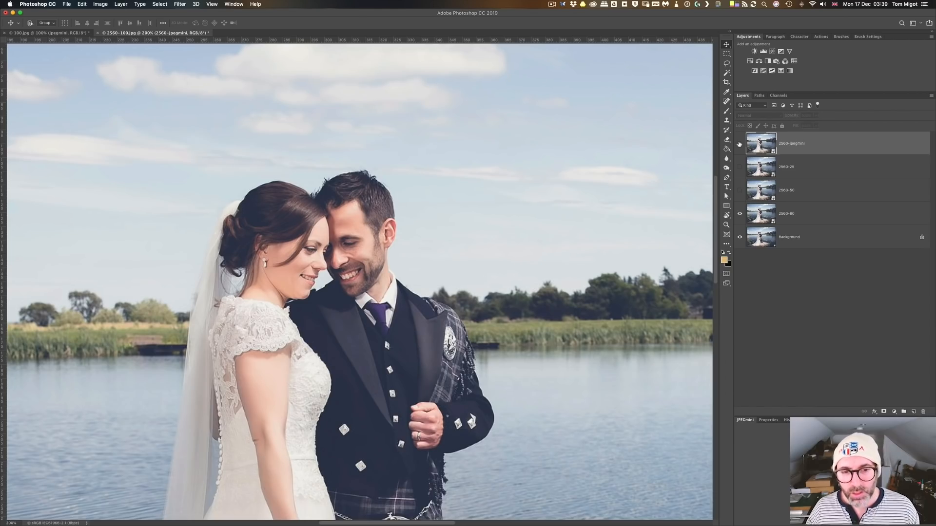
{"action": "left_click", "coordinate": [739, 144]}
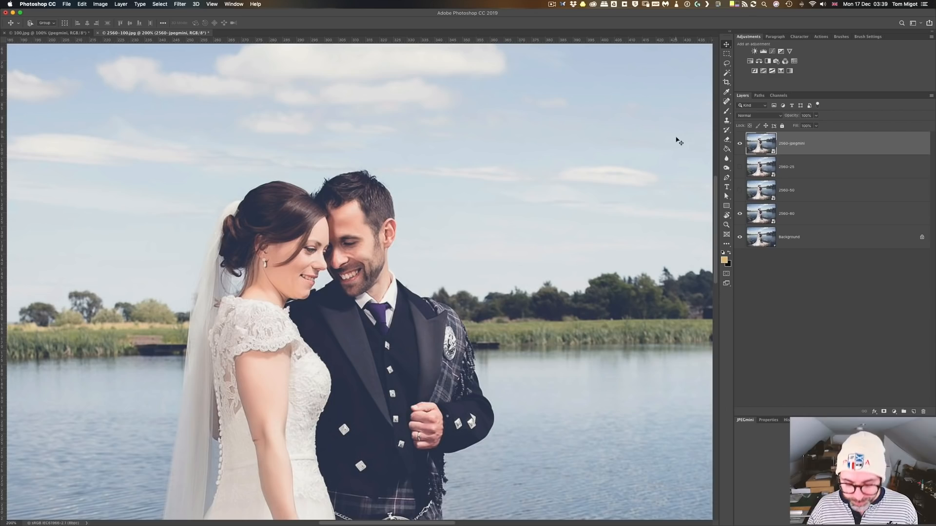
Step: Locate JPEGmini among the available extensions, then dismiss the list without changing its selection
{"action": "key", "text": "super+minus"}
{"action": "key", "text": "super+minus"}
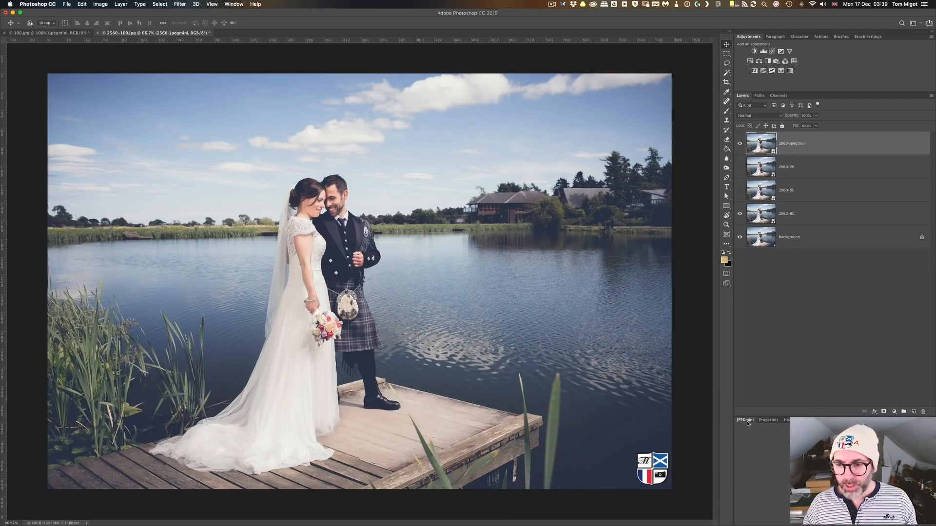
{"action": "left_click", "coordinate": [234, 4]}
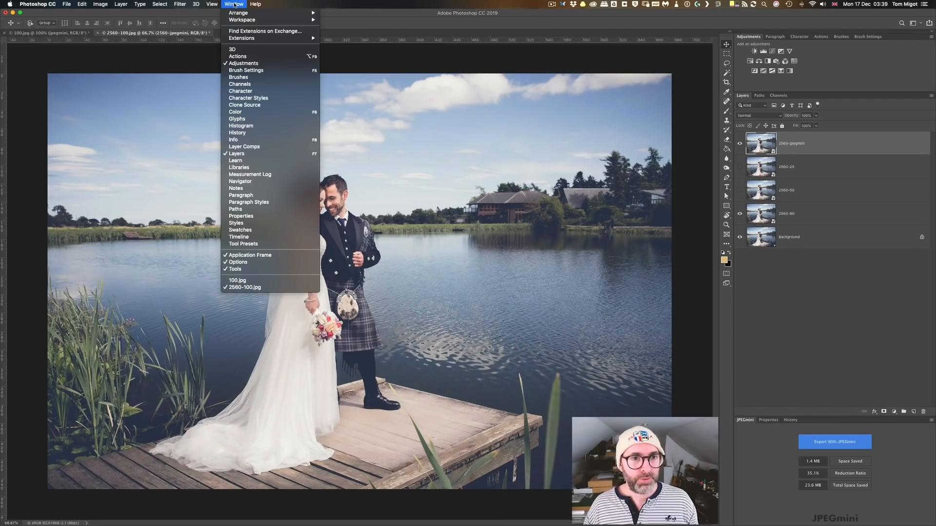
{"action": "mouse_move", "coordinate": [234, 39]}
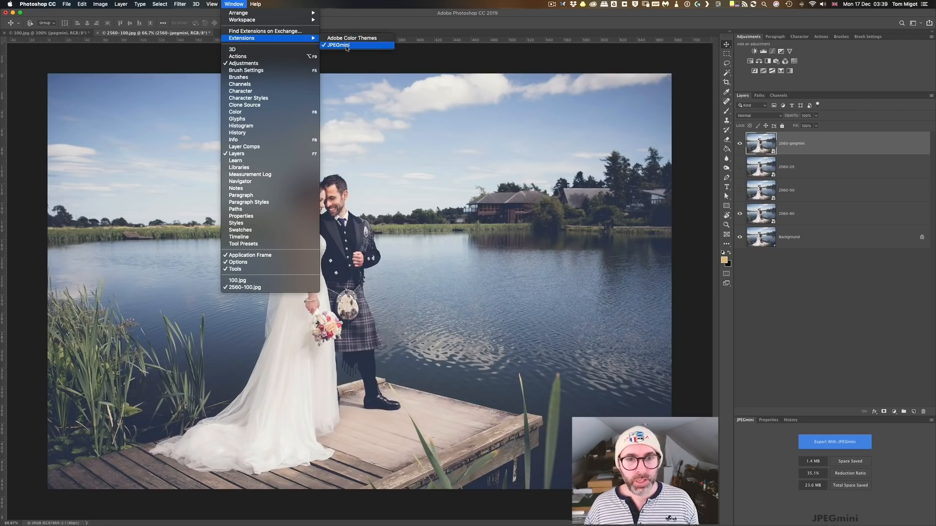
{"action": "left_click", "coordinate": [788, 436]}
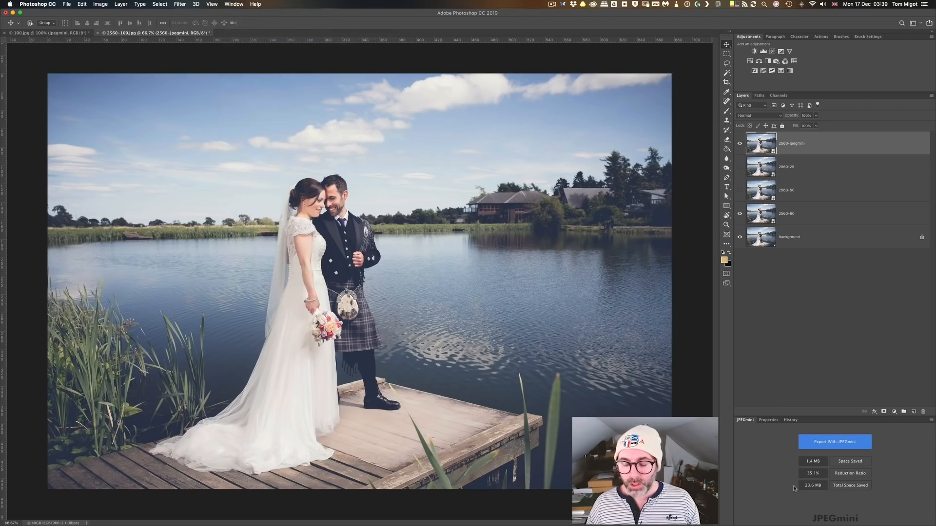